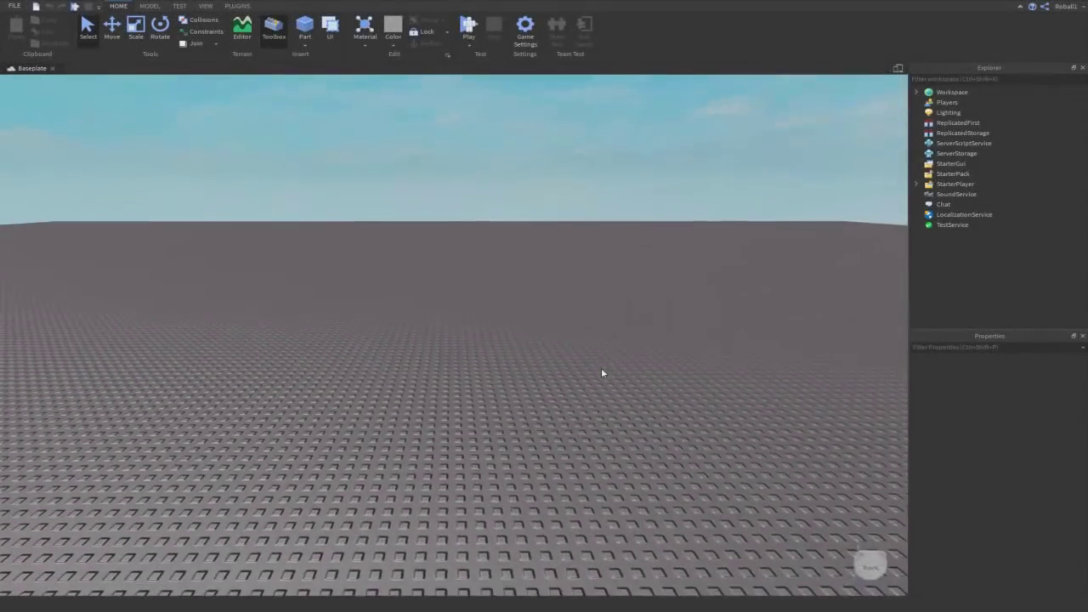
Step: Insert a default block part onto the baseplate
right_click_drag(601, 367, 601, 323)
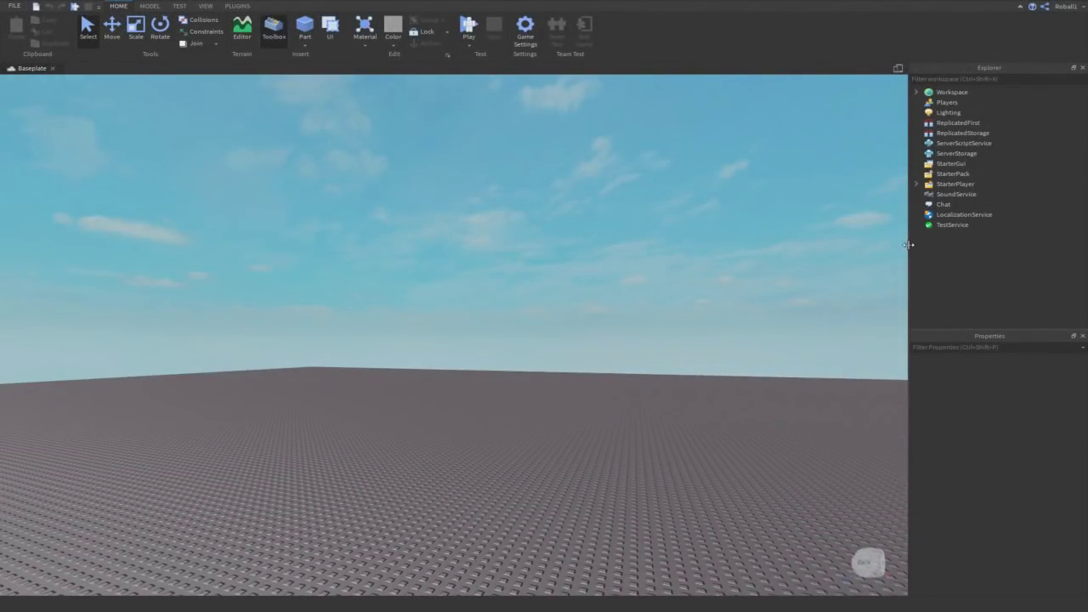
left_click_drag(908, 245, 969, 246)
right_click_drag(512, 231, 510, 253)
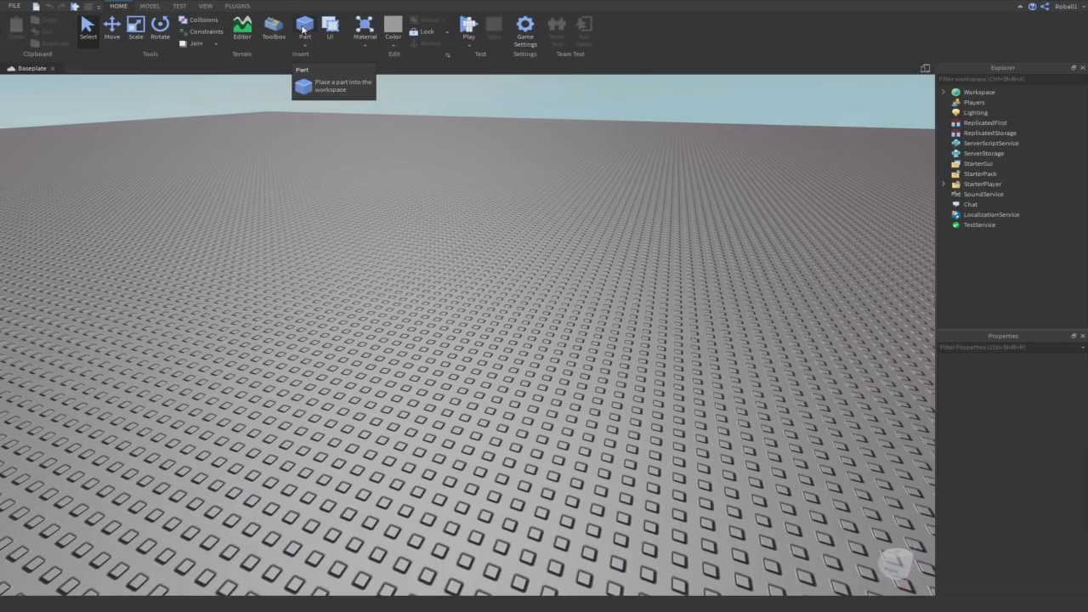
left_click(300, 30)
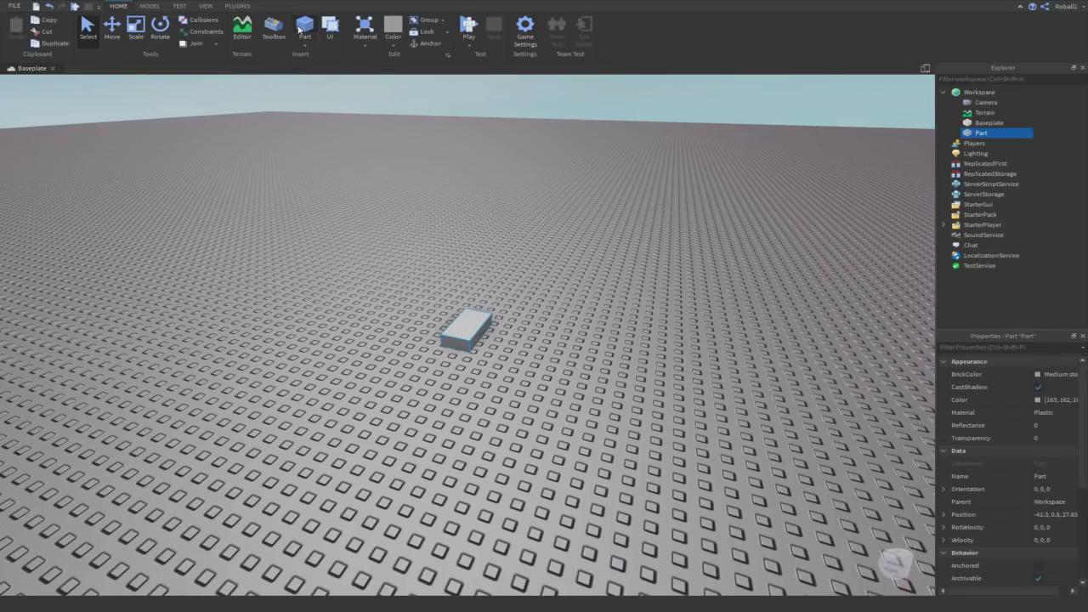
scroll(516, 309, "up", 5)
right_click_drag(516, 309, 516, 308)
scroll(516, 308, "down", 3)
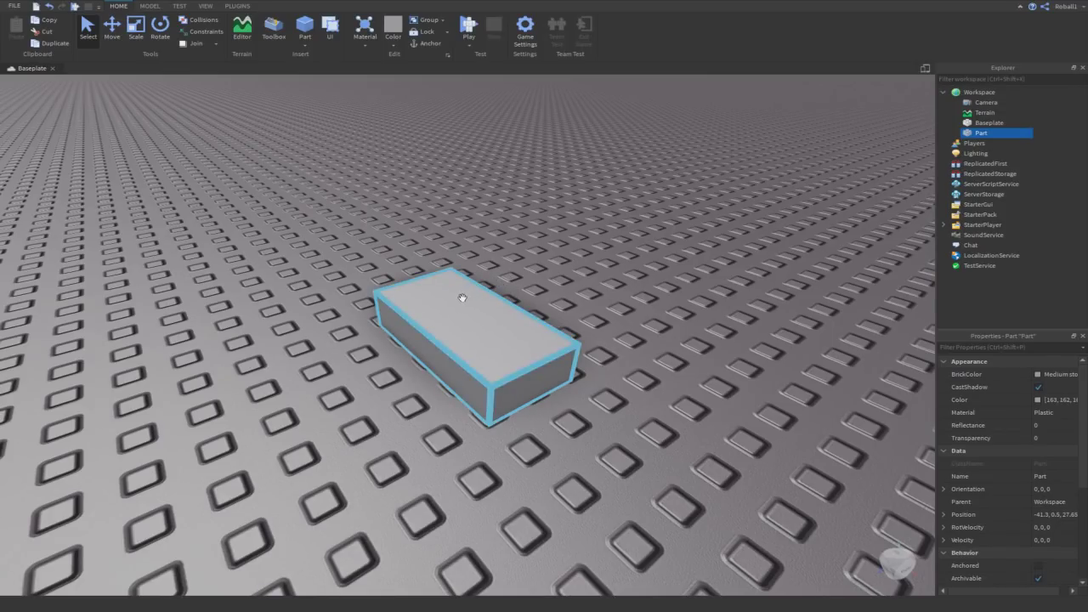
Step: Activate the Building Tools by F3X plugin and resize the block to a 1 × 1 × 1 cube
left_click(235, 7)
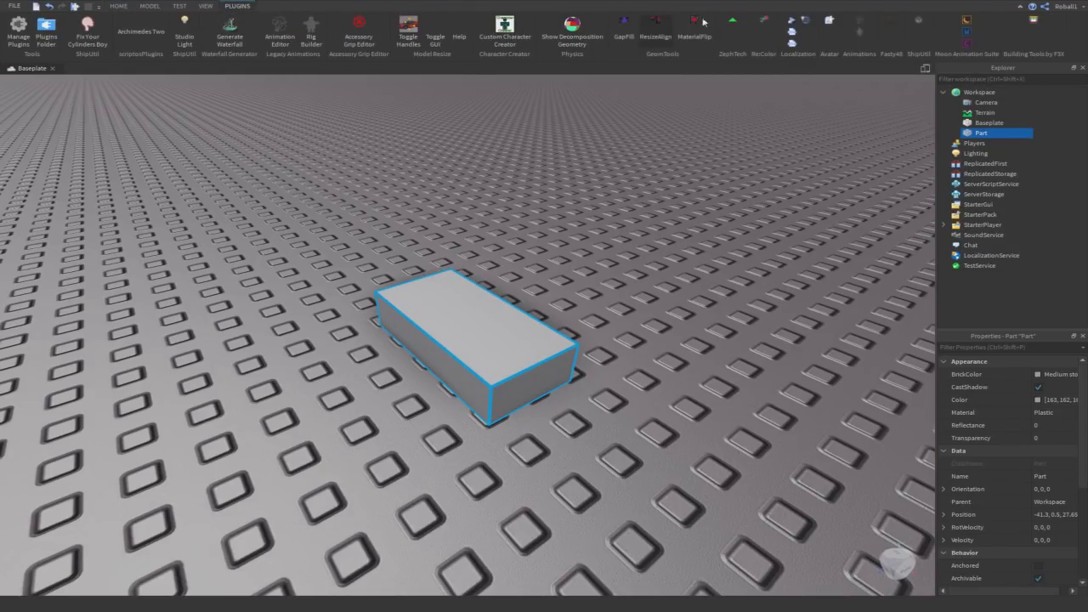
left_click(1034, 21)
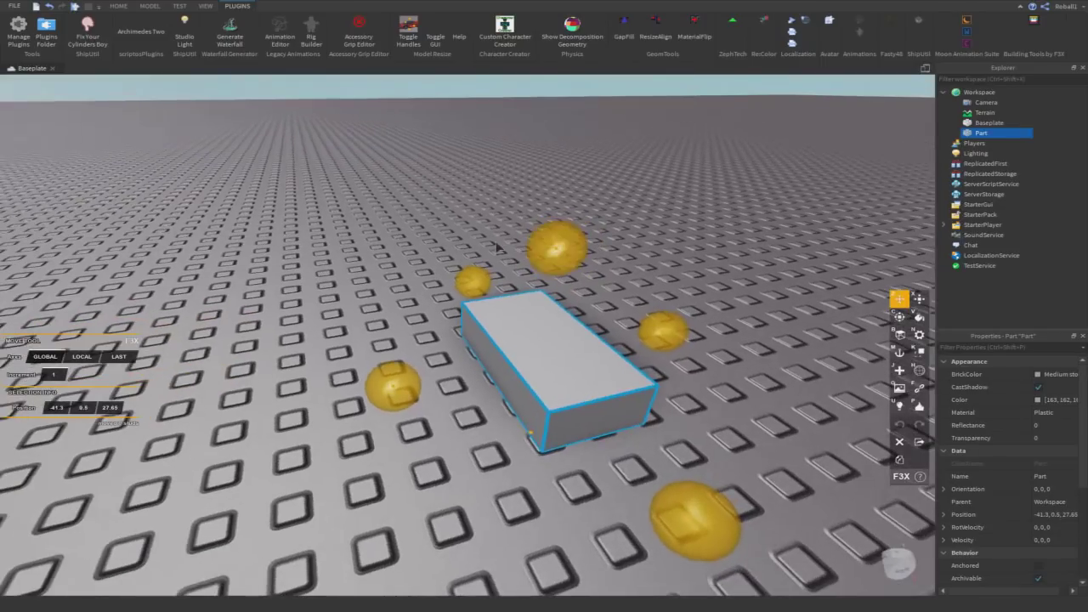
key("x")
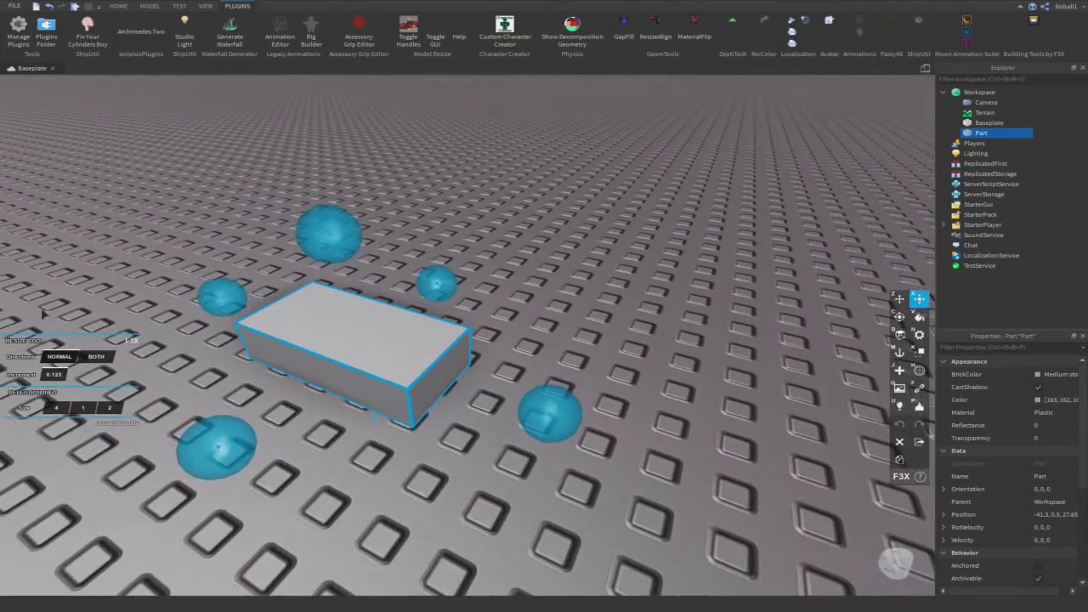
type("1")
left_click(143, 410)
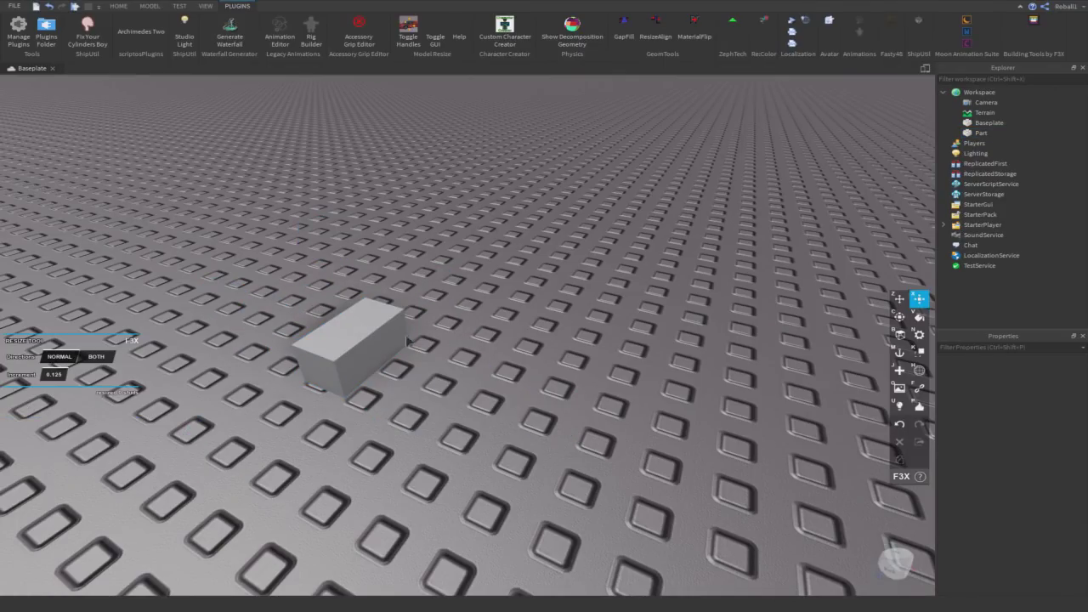
left_click(404, 340)
type("1")
key("Return")
key("f")
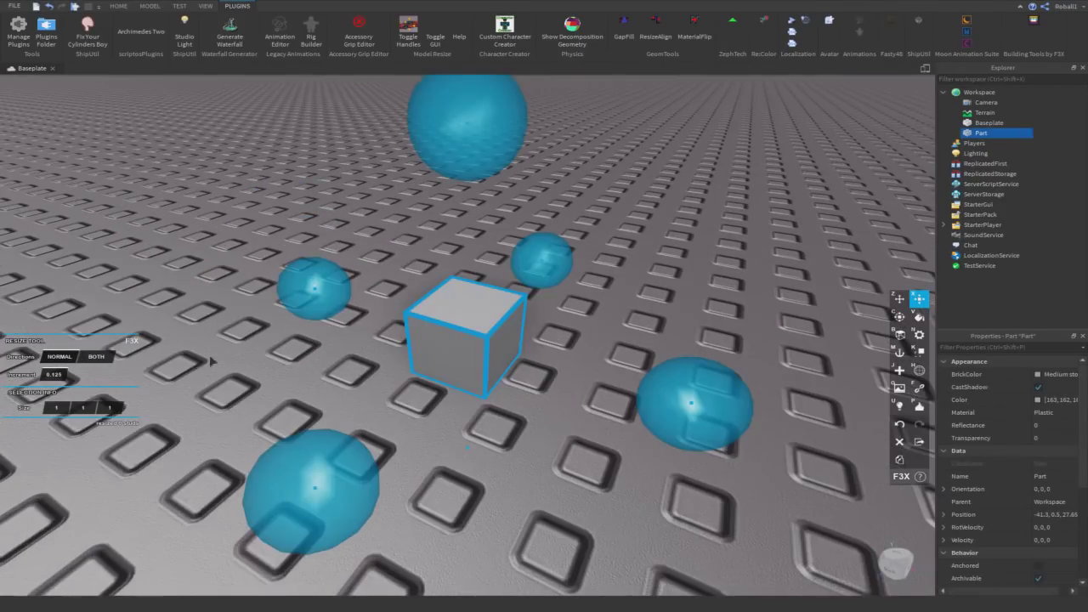
Step: Move the cube above the baseplate to position -40, 5, 30
right_click_drag(758, 302, 393, 196)
key("z")
scroll(392, 196, "down", 2)
left_click_drag(445, 218, 437, 173)
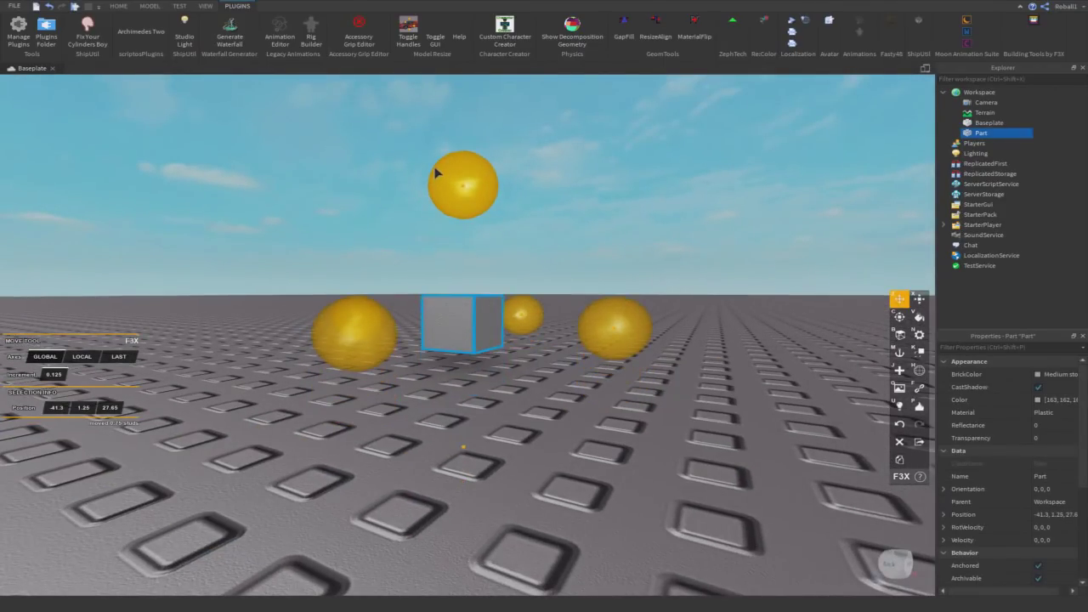
left_click(111, 412)
type("3")
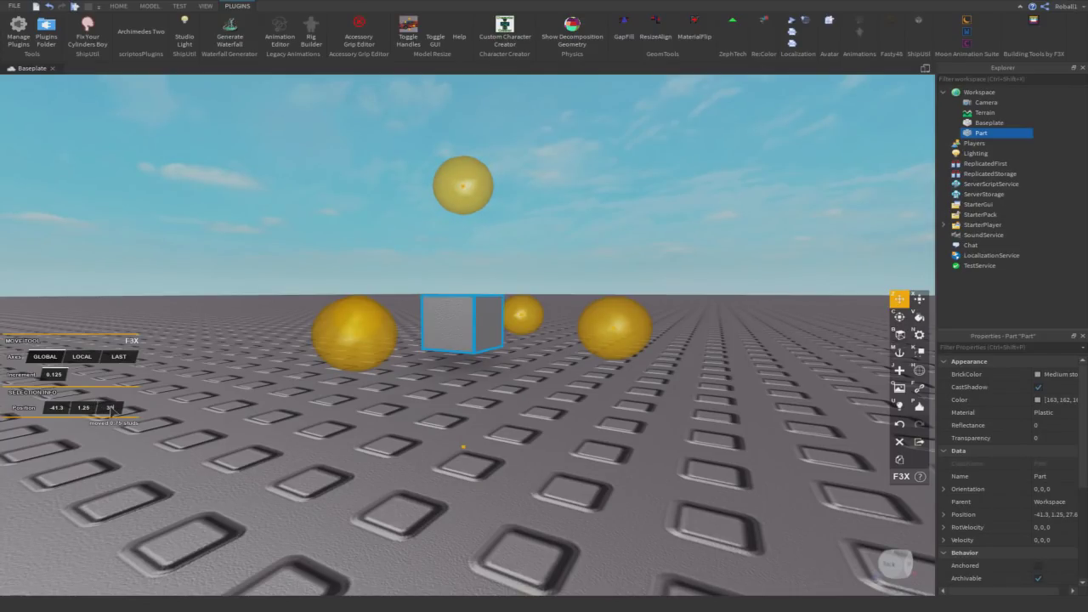
type("0")
key("Return")
key("a")
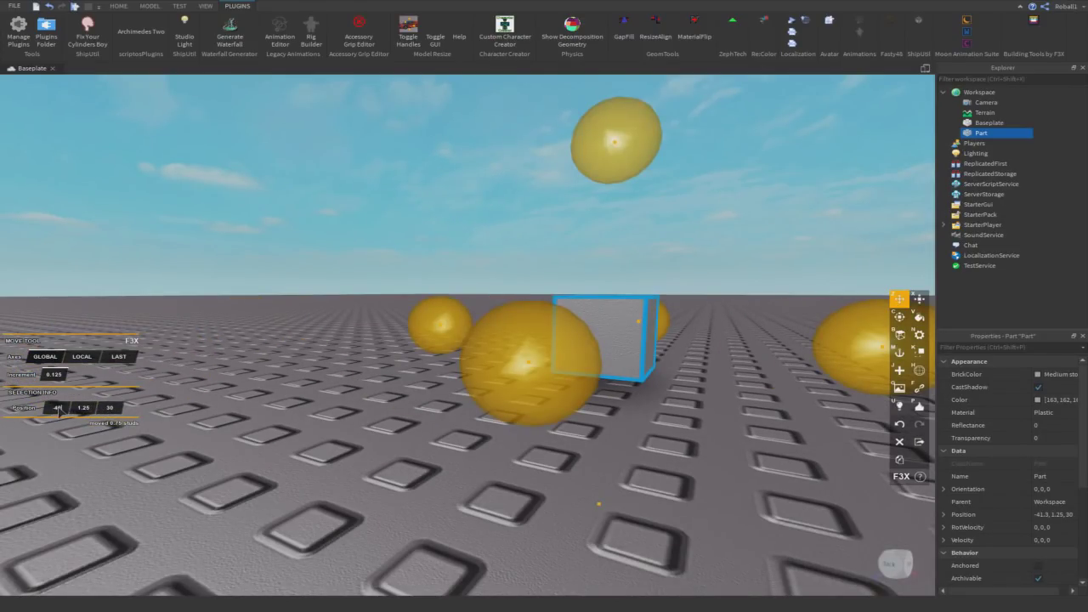
key("Return")
key("d")
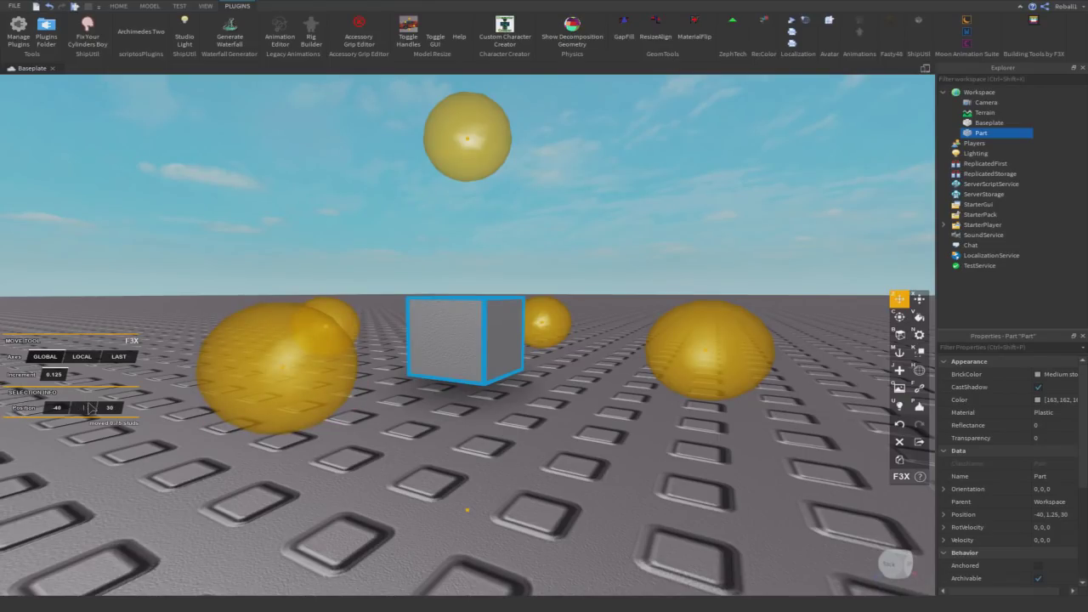
key("Return")
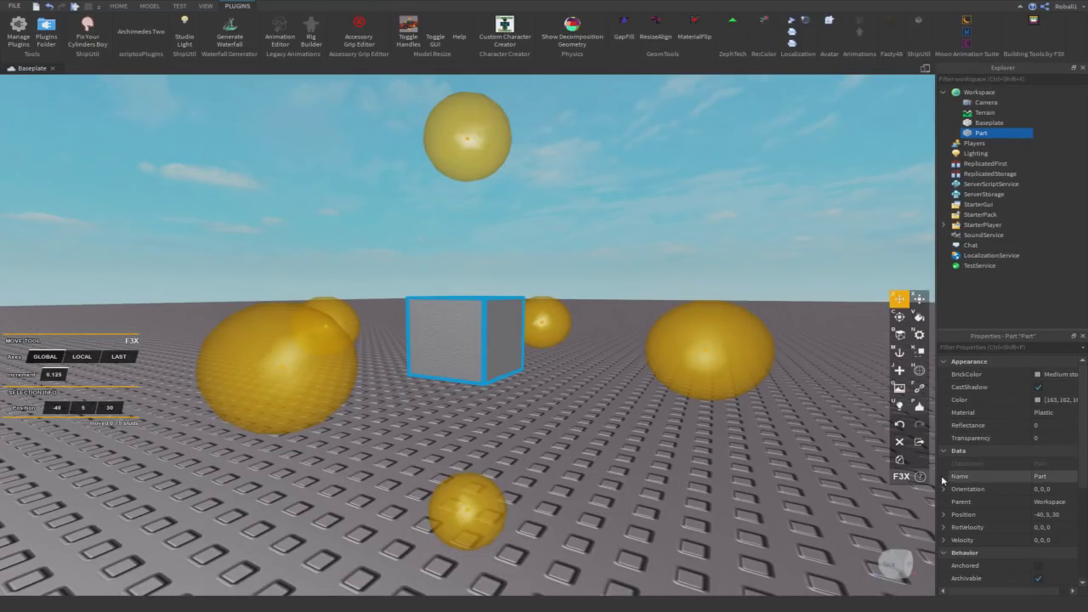
Step: Anchor the cube and change its material to ForceField
left_click_drag(939, 479, 916, 471)
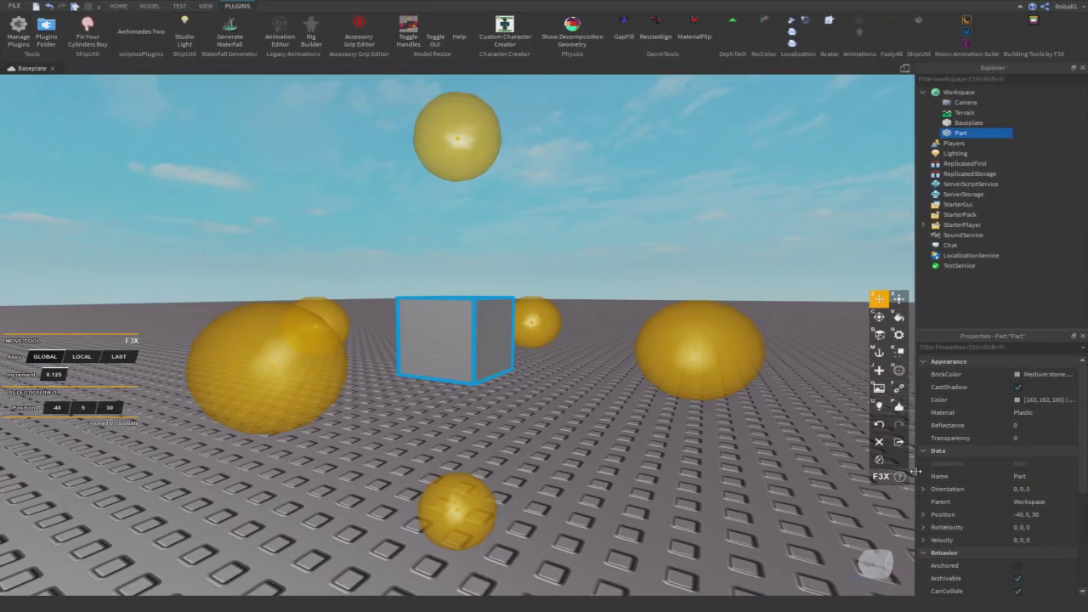
left_click(1044, 565)
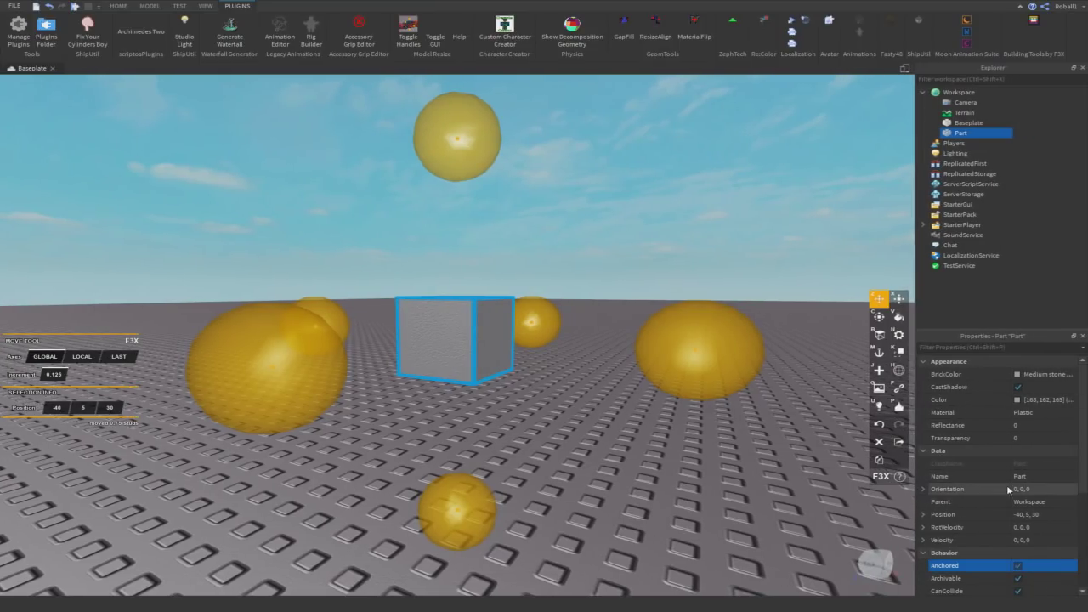
left_click(1037, 415)
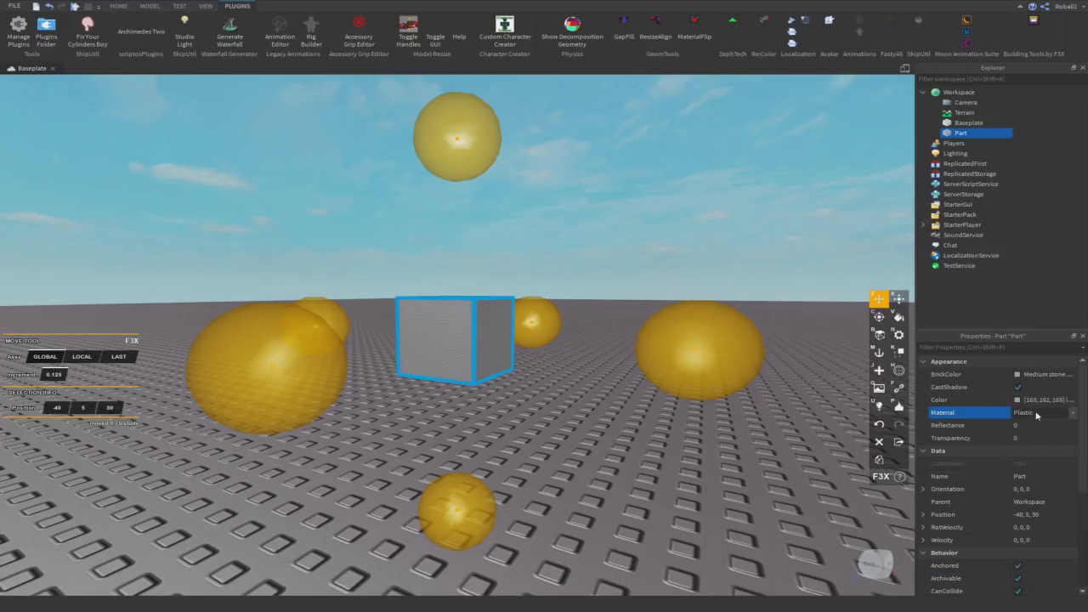
left_click(1037, 414)
scroll(1032, 467, "up", 3)
left_click(1032, 456)
right_click_drag(461, 390, 475, 388)
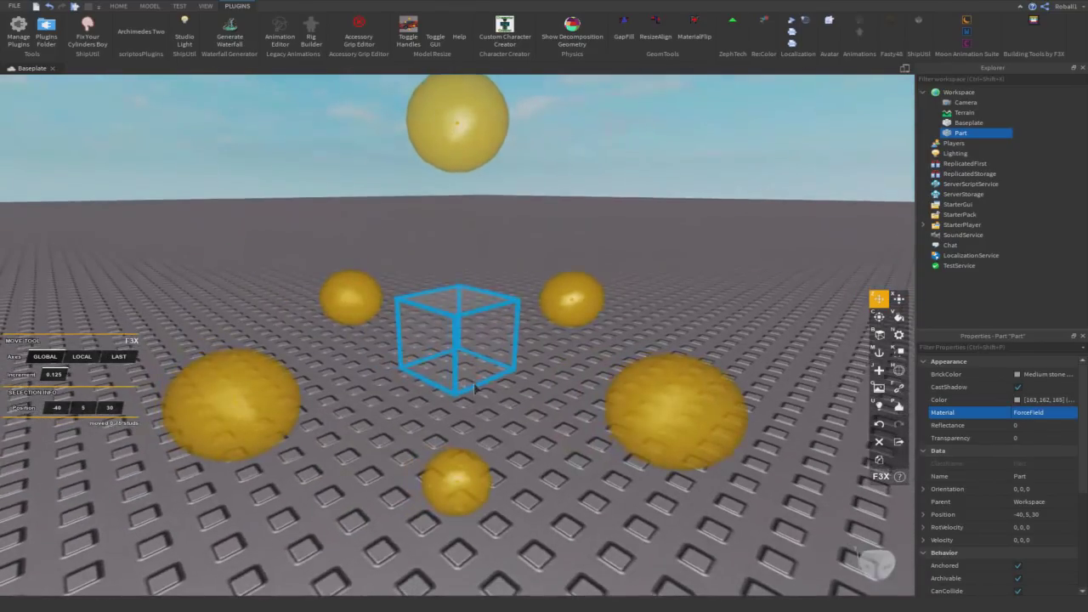
Step: Insert a SpecialMesh object into the ForceField cube
right_click(466, 319)
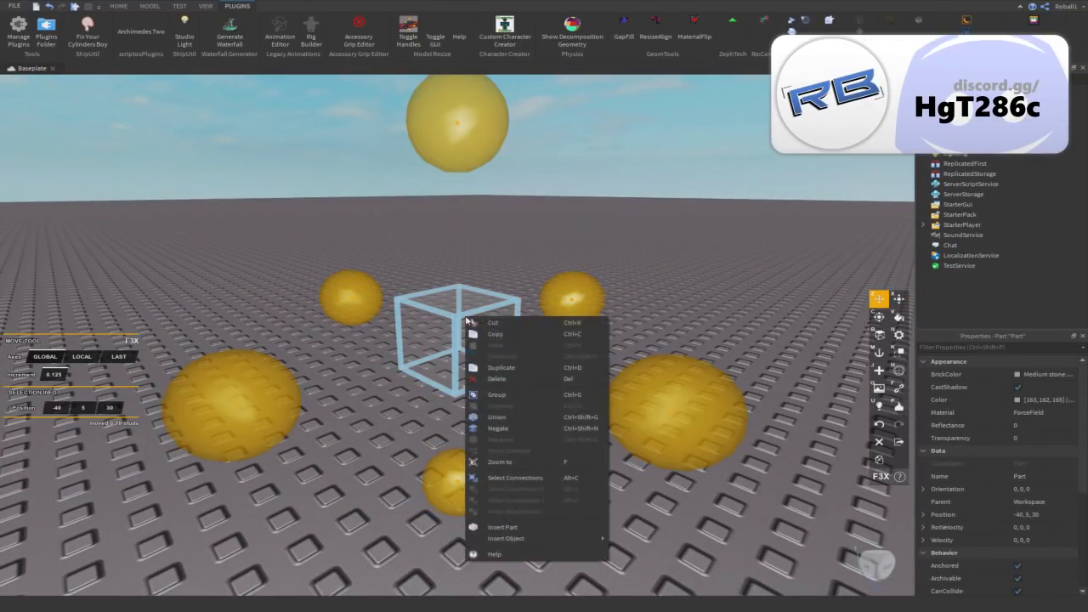
mouse_move(553, 537)
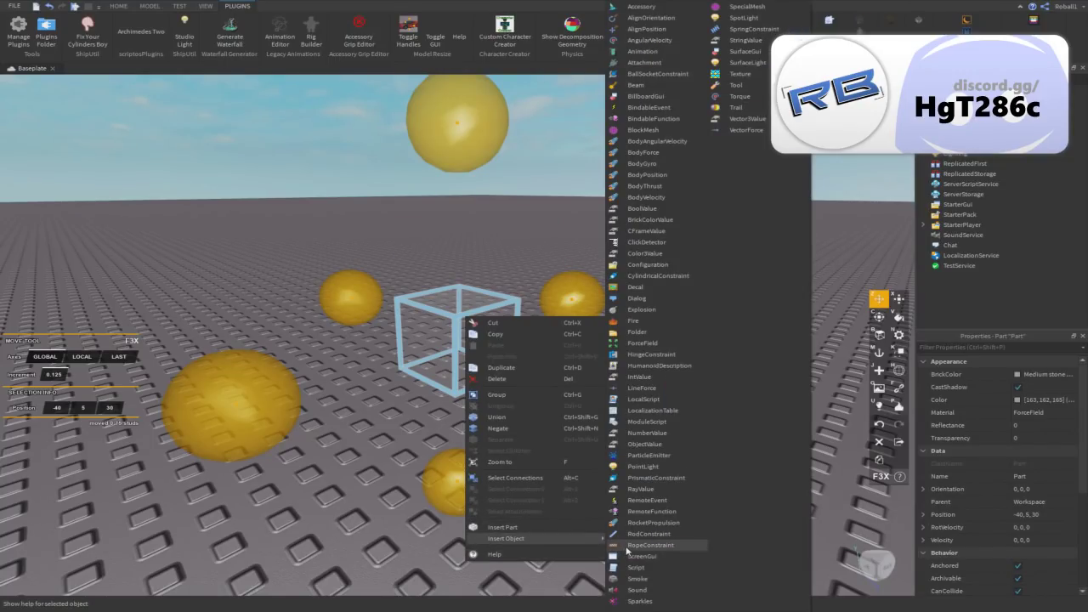
left_click(737, 10)
left_click(947, 134)
right_click(947, 134)
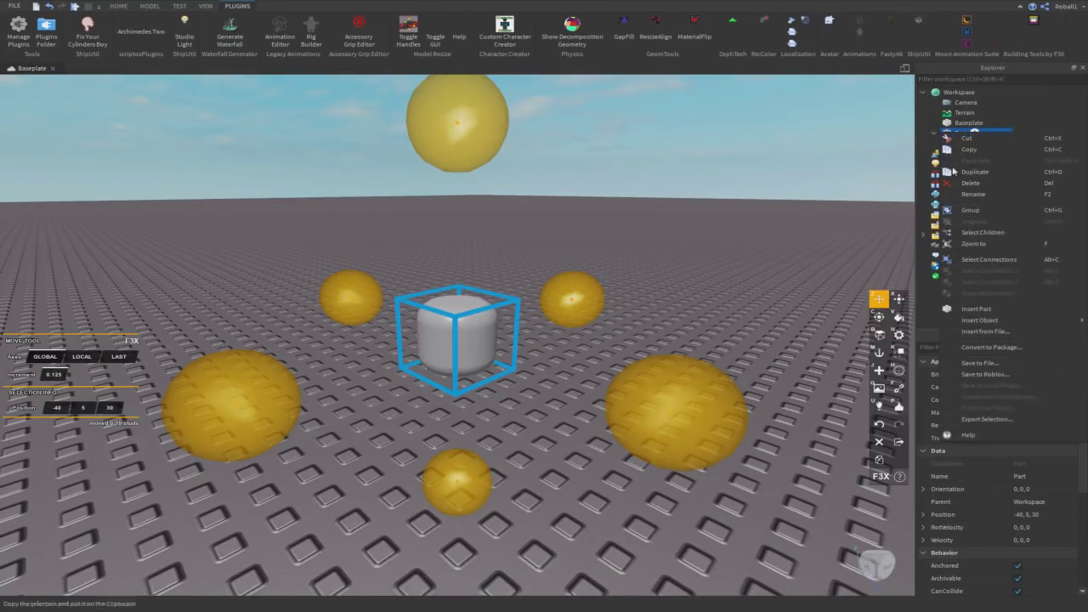
mouse_move(933, 325)
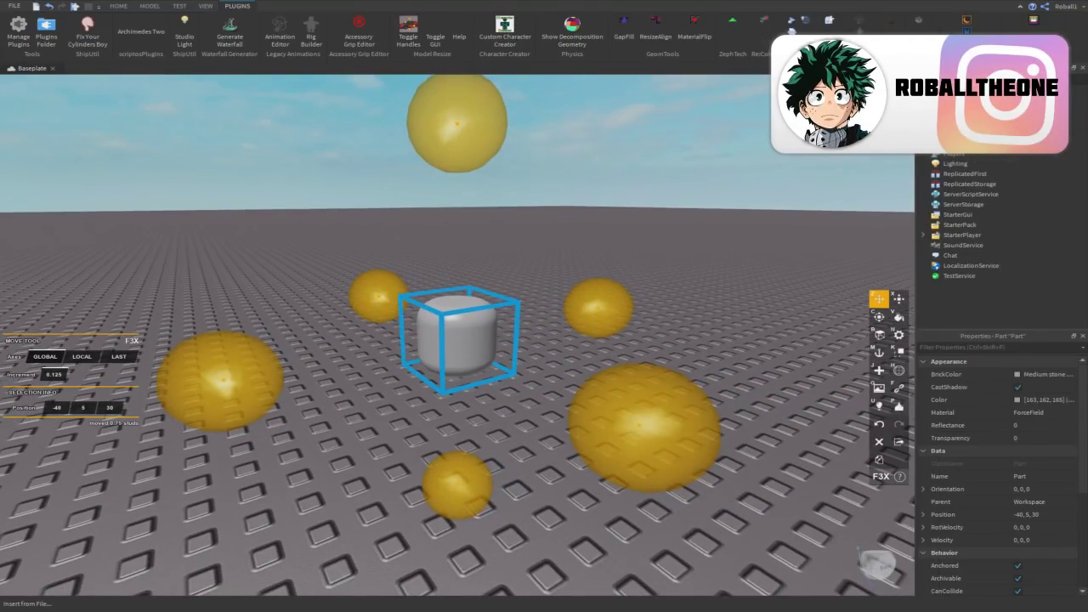
Step: Set the MeshType of the cube's SpecialMesh to Brick
left_click(967, 144)
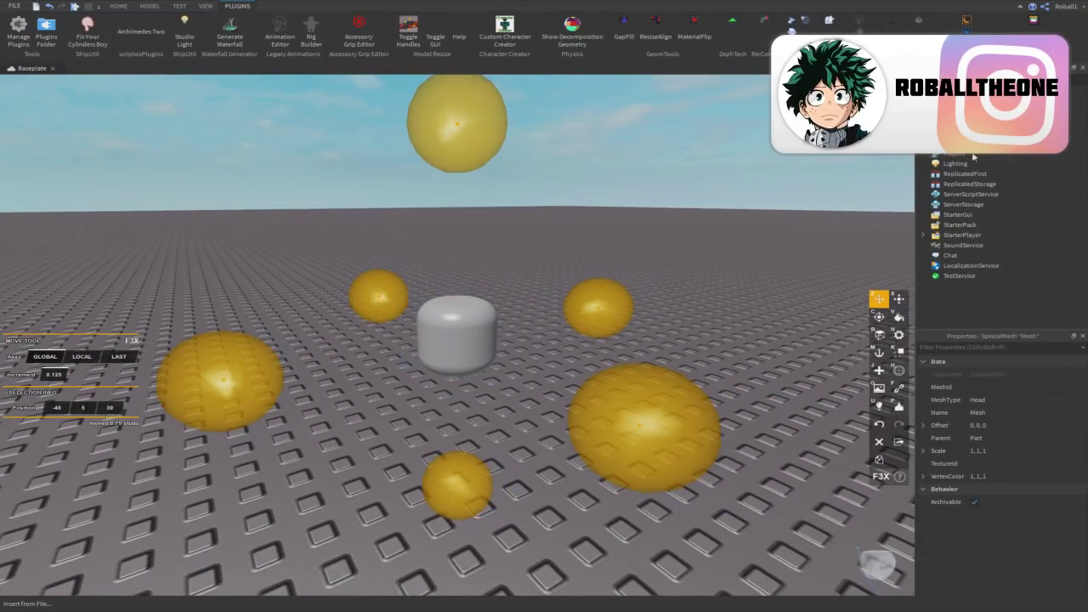
left_click(983, 403)
left_click(983, 404)
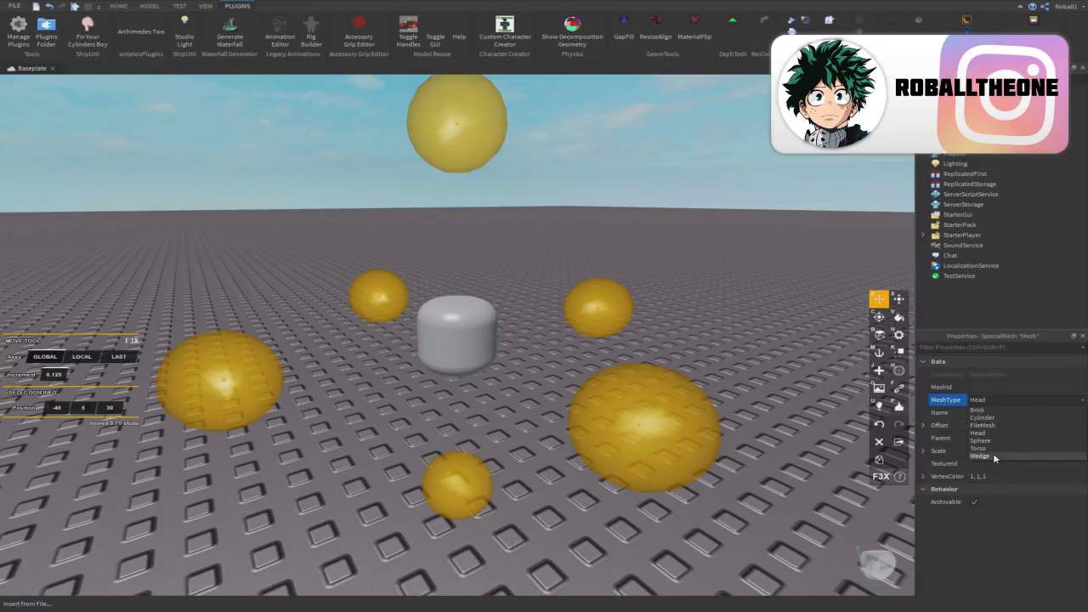
left_click(988, 411)
right_click_drag(738, 364, 775, 360)
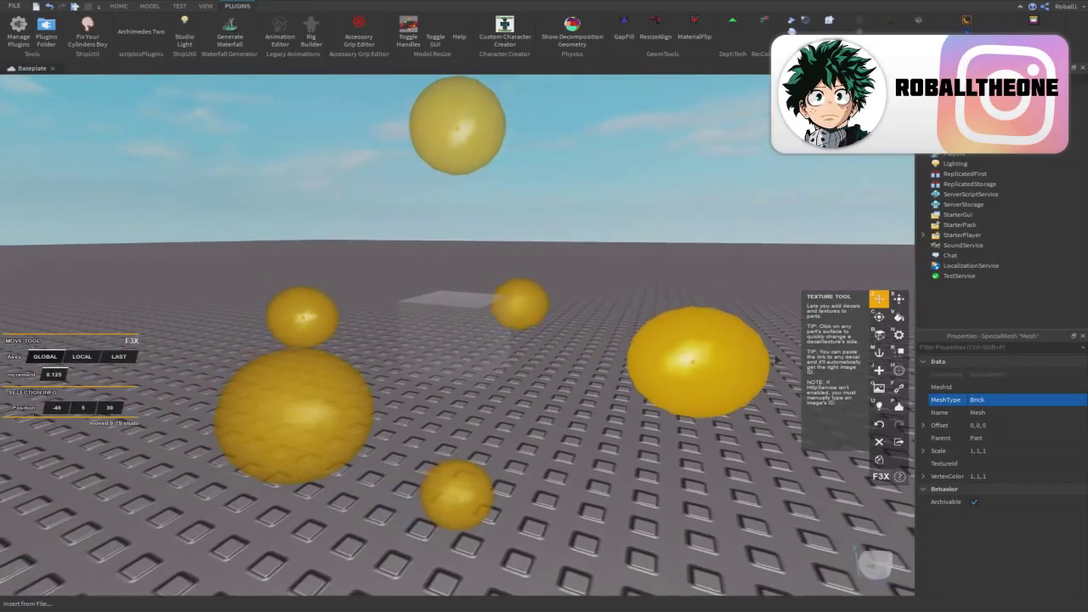
Step: Try FileMesh as the SpecialMesh's MeshType, and switch it back to Brick
left_click(992, 401)
left_click(992, 401)
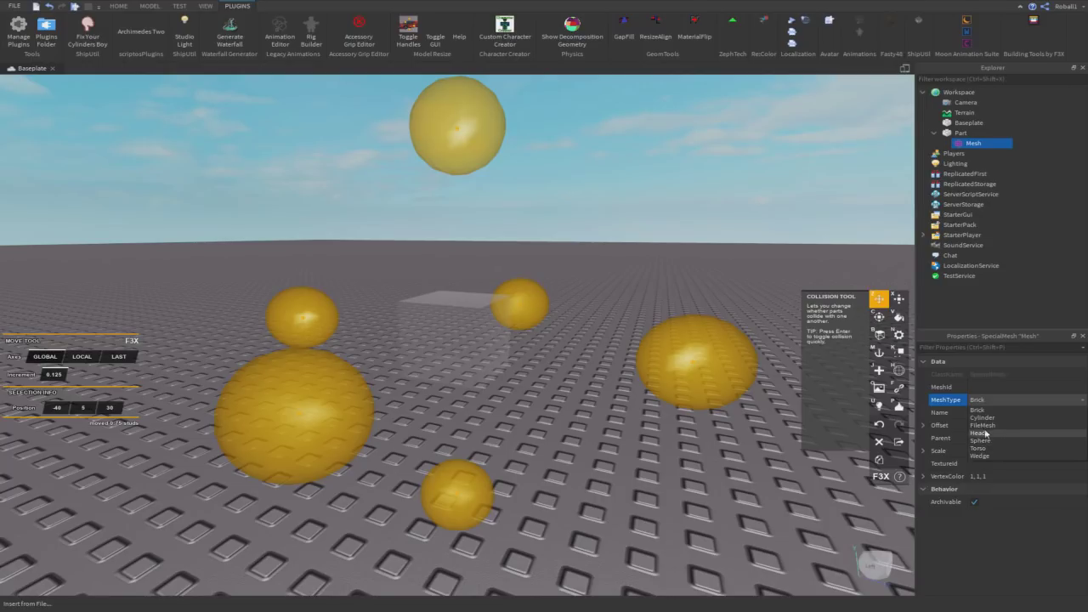
left_click(985, 425)
right_click_drag(697, 398, 695, 403)
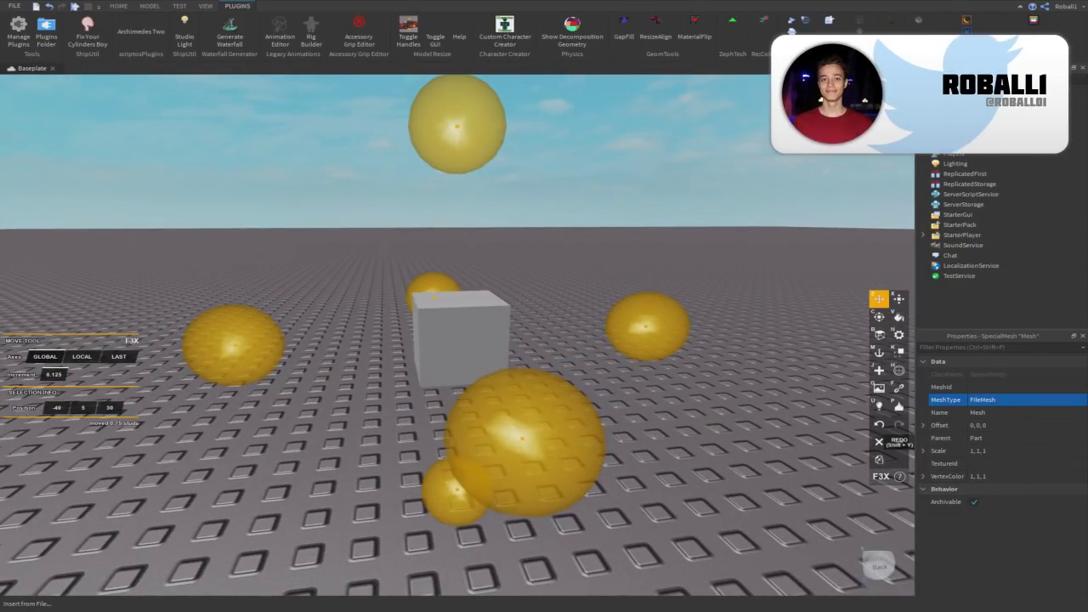
left_click(992, 398)
left_click(992, 399)
left_click(994, 410)
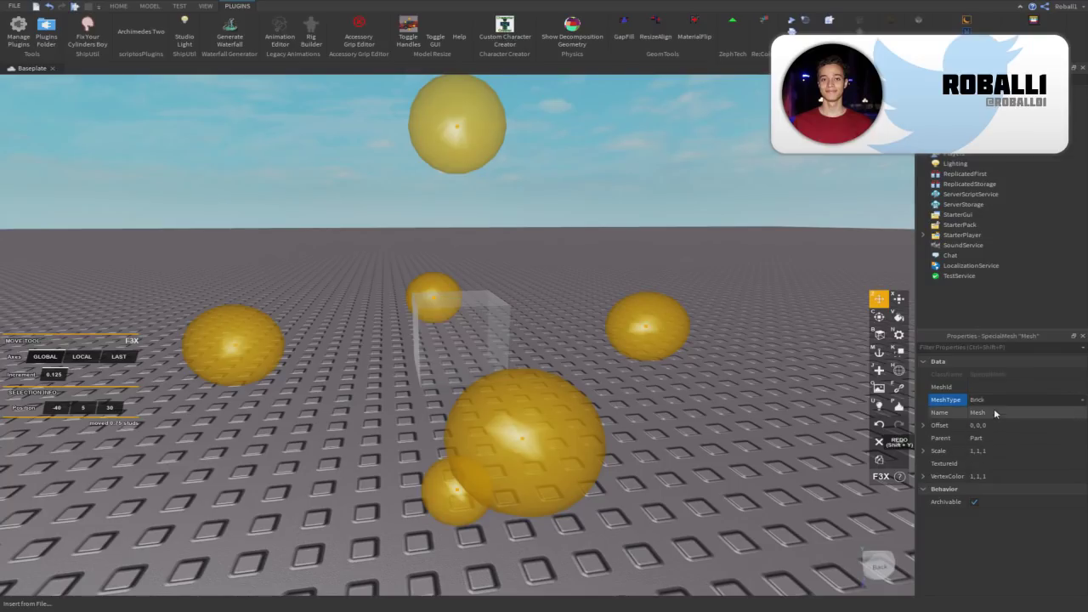
right_click_drag(591, 315, 592, 316)
right_click_drag(672, 362, 675, 364)
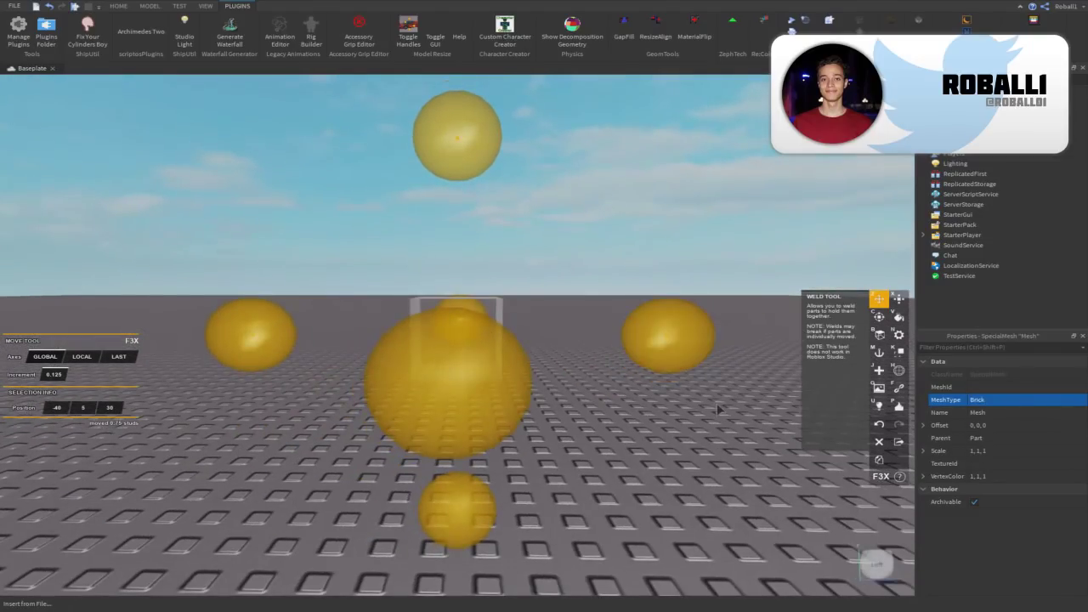
right_click_drag(719, 409, 718, 409)
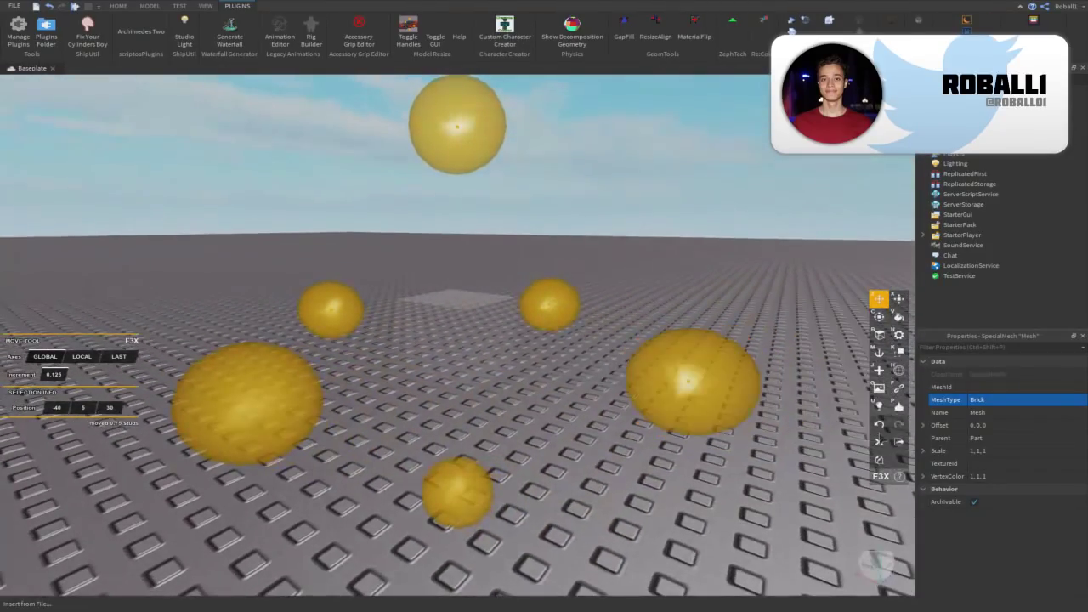
Step: Preview other BrickColor choices, such as Olive, on the ForceField cube
left_click(953, 134)
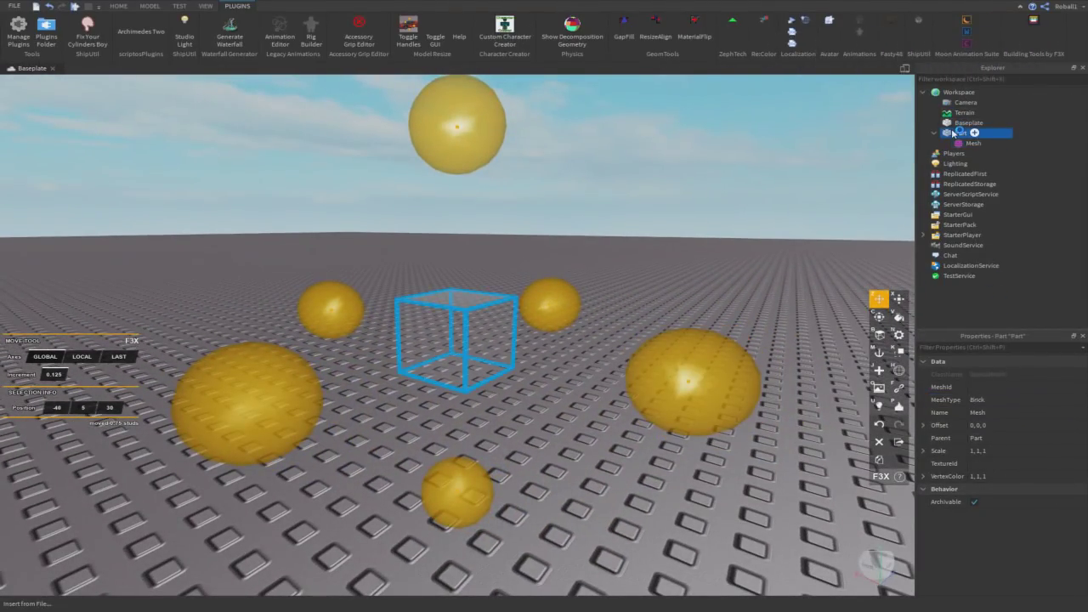
left_click(1017, 376)
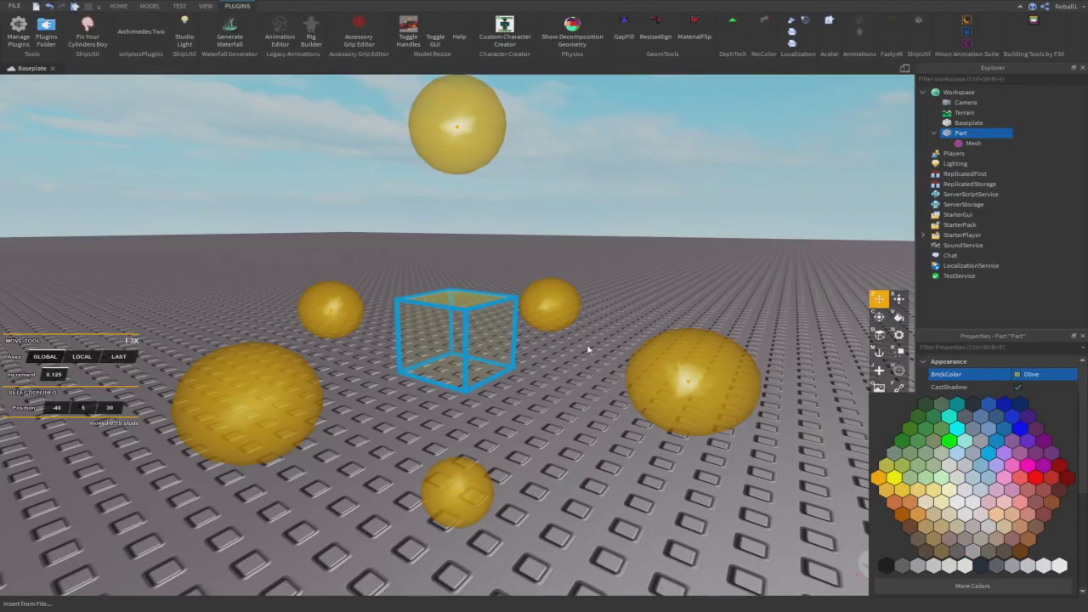
right_click_drag(578, 347, 577, 347)
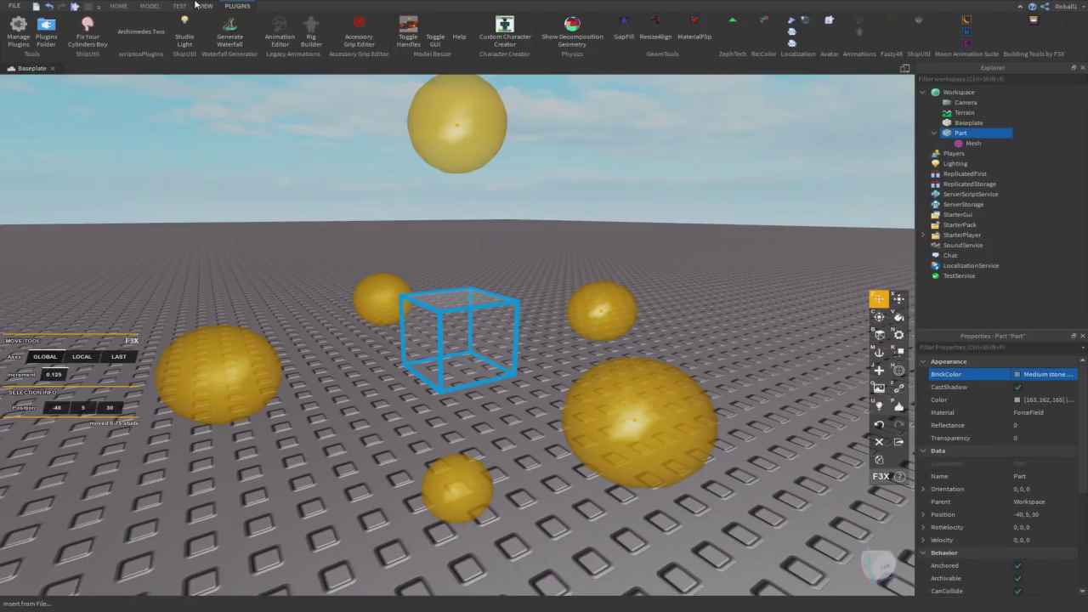
Step: Add a new normal part on the baseplate and resize it into a wide wall about 11.375 studs high
right_click_drag(273, 238, 274, 240)
left_click(274, 240)
key("j")
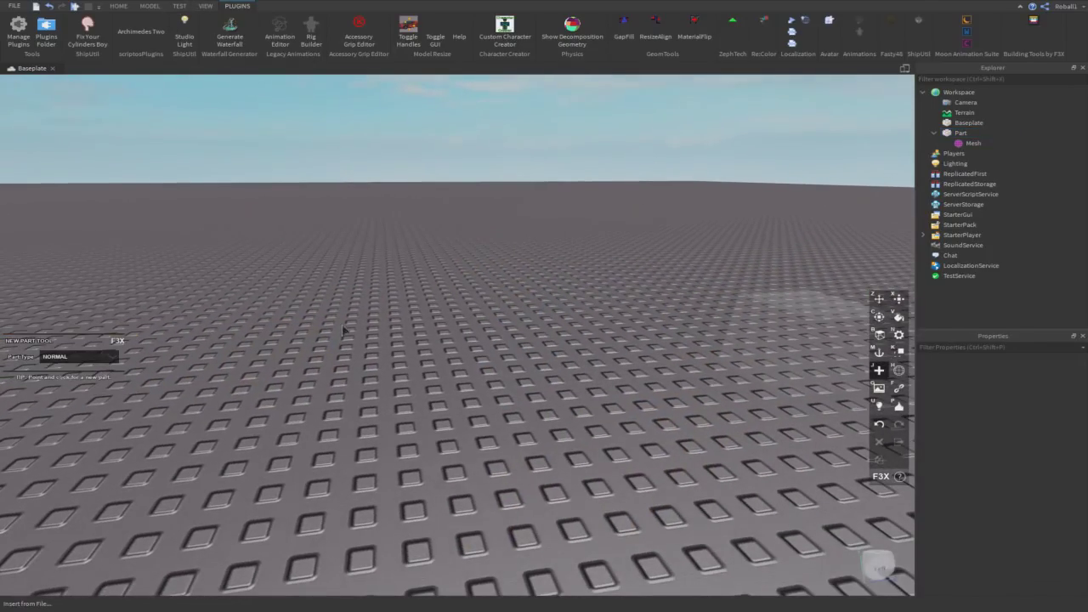
left_click(371, 335)
key("x")
left_click_drag(361, 271, 374, 103)
scroll(340, 266, "down", 3)
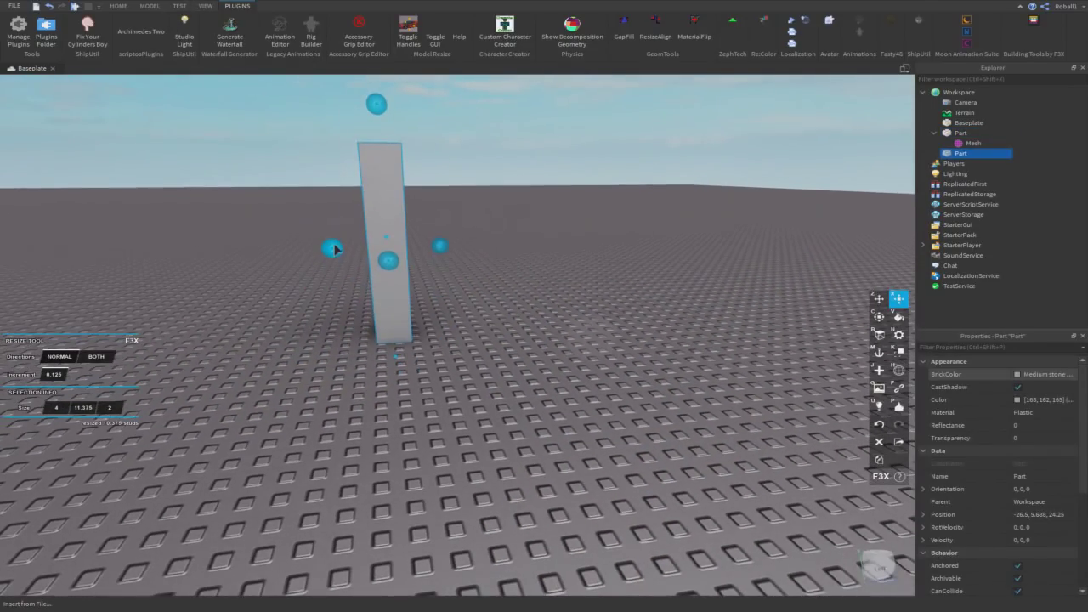
left_click_drag(333, 249, 150, 246)
Step: Open the Toolbox inventory and list the account's own images
left_click(126, 94)
key("a")
left_click(153, 20)
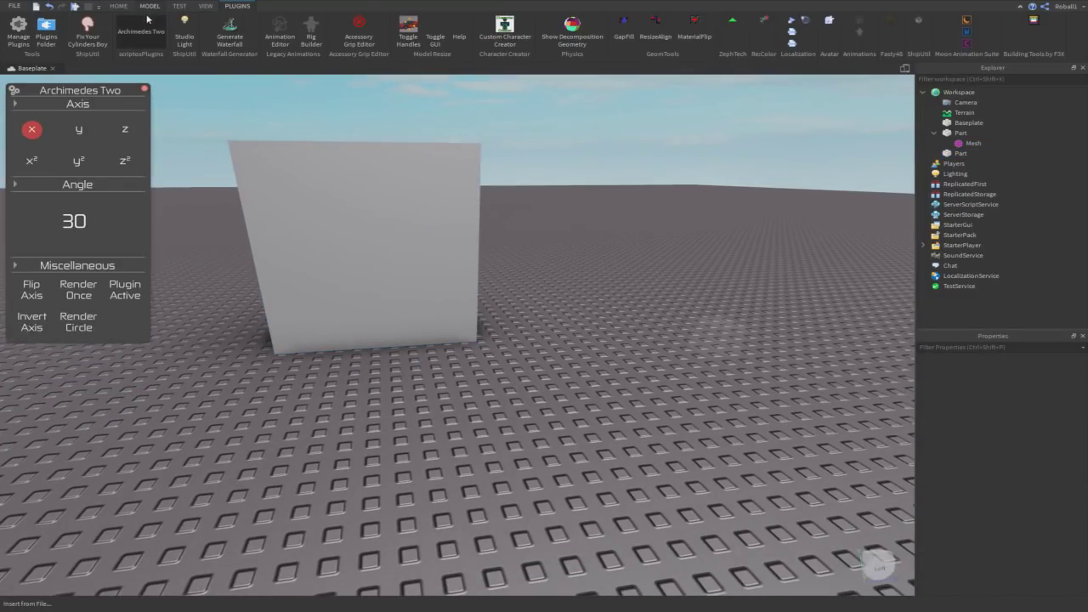
left_click(149, 21)
left_click(119, 7)
left_click(274, 32)
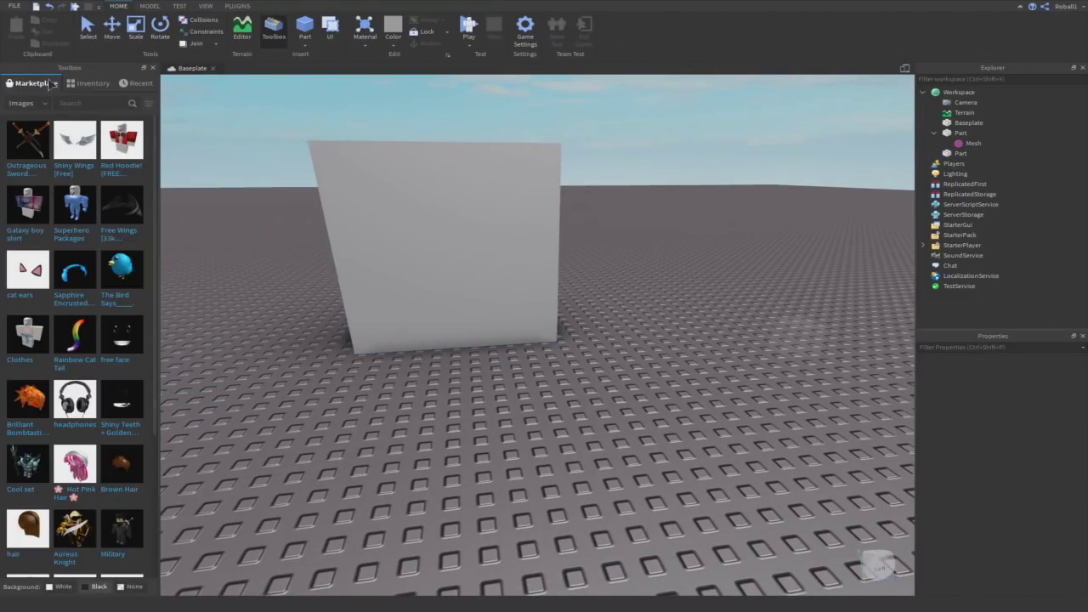
left_click(88, 83)
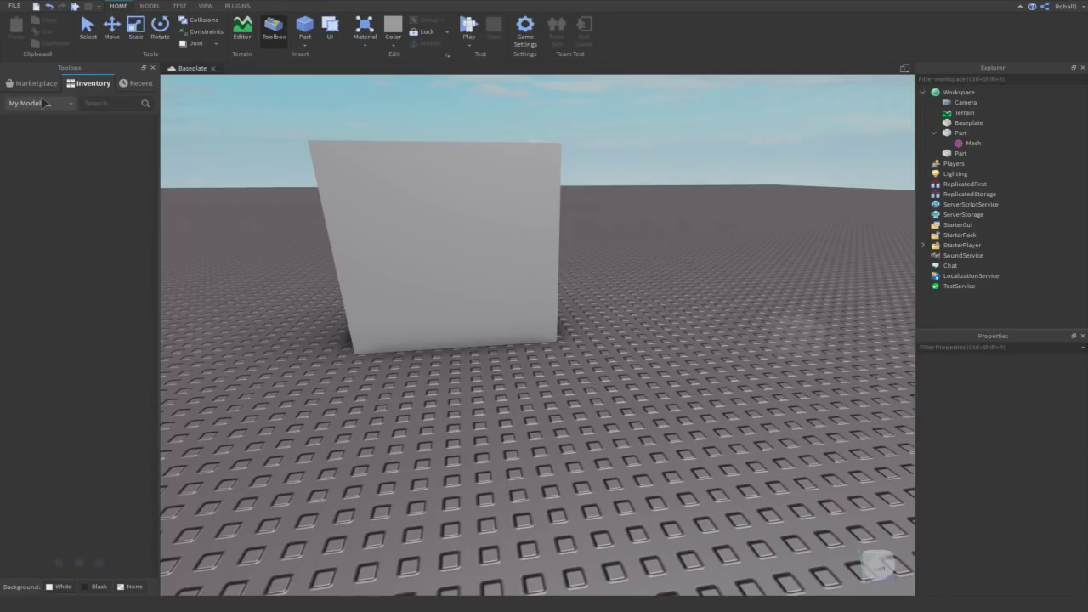
left_click(38, 103)
left_click(44, 131)
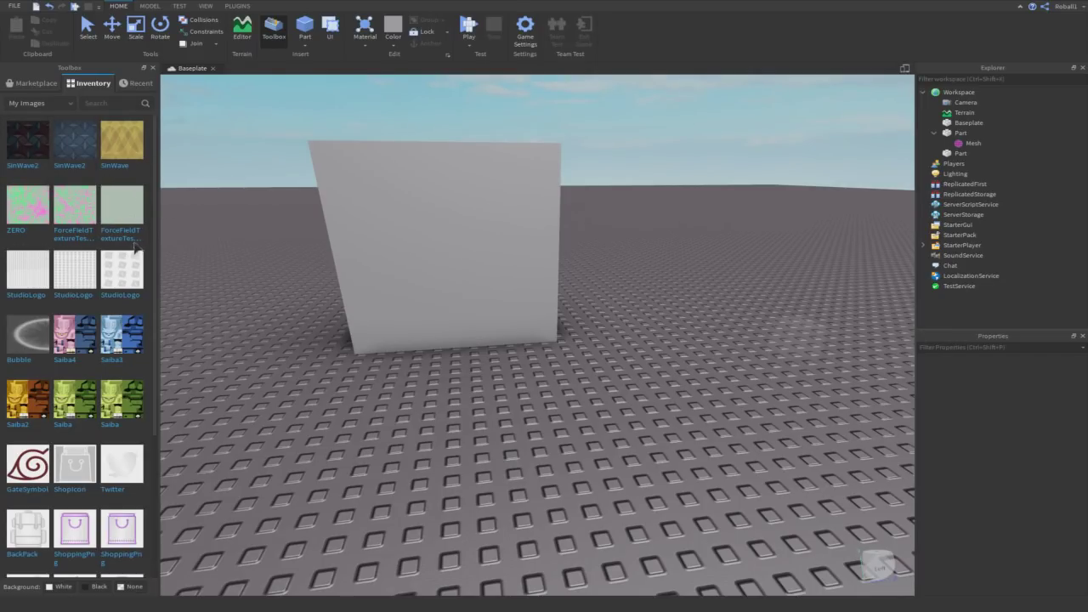
Step: Copy the ZERO image's asset ID and apply the image to the front face of the wall part
right_click(42, 213)
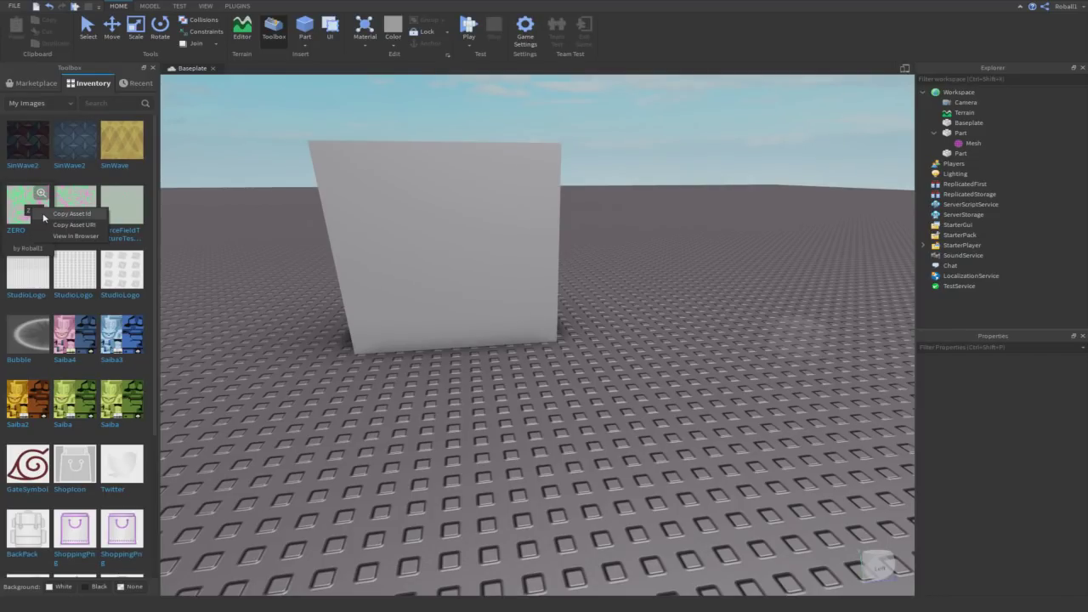
left_click(43, 217)
left_click(34, 216)
left_click(493, 262)
Step: Paste the ZERO image's asset ID as the TextureId of the ForceField cube's SpecialMesh
key("d")
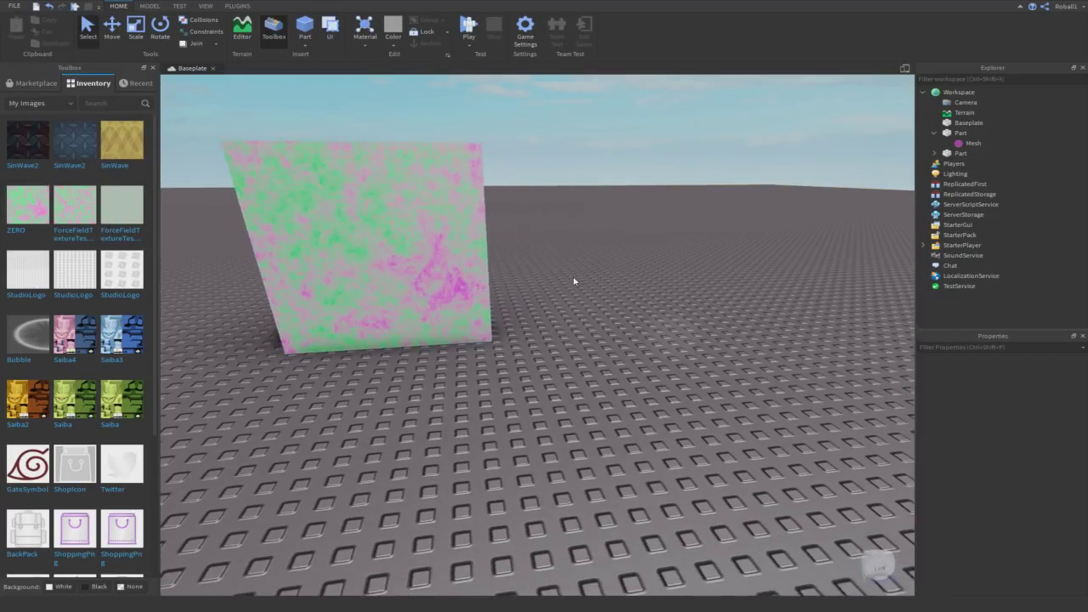
key("s")
right_click_drag(574, 280, 578, 278)
key("q")
key("w")
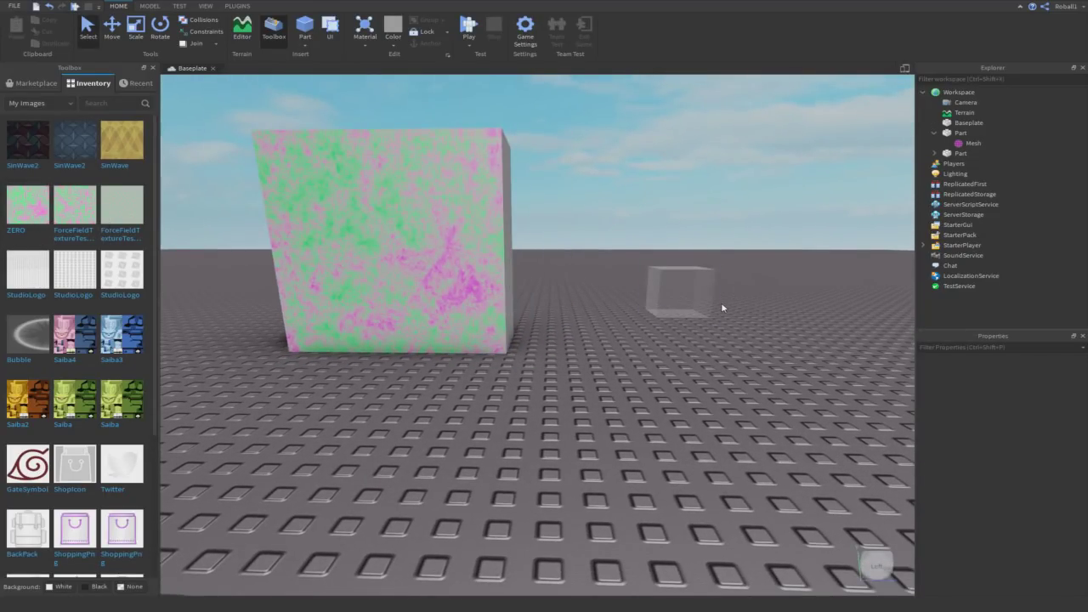
left_click(710, 301)
left_click(965, 146)
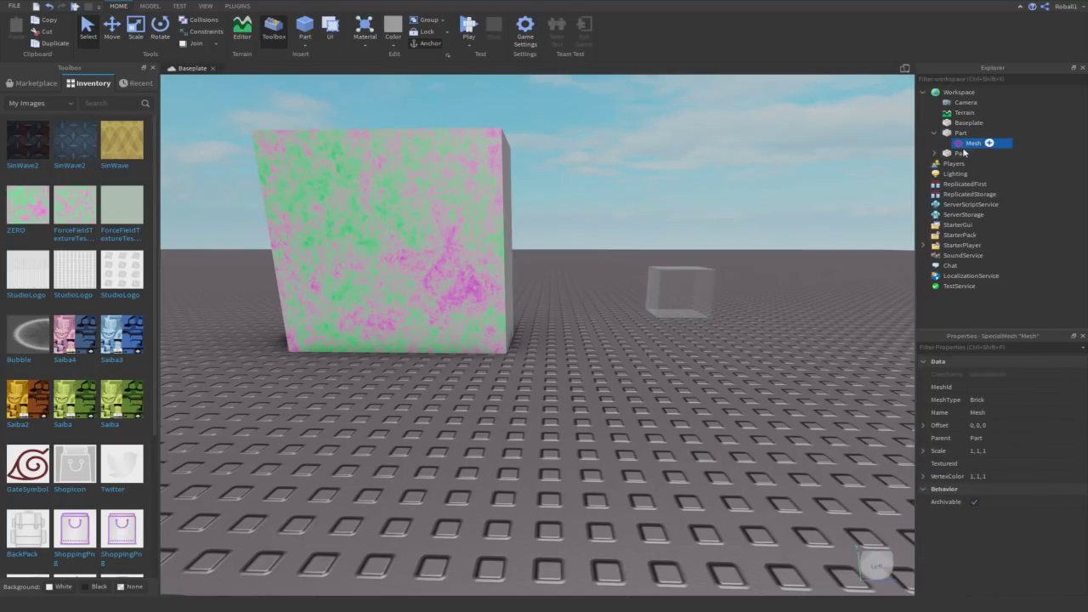
left_click(1003, 465)
right_click(1003, 465)
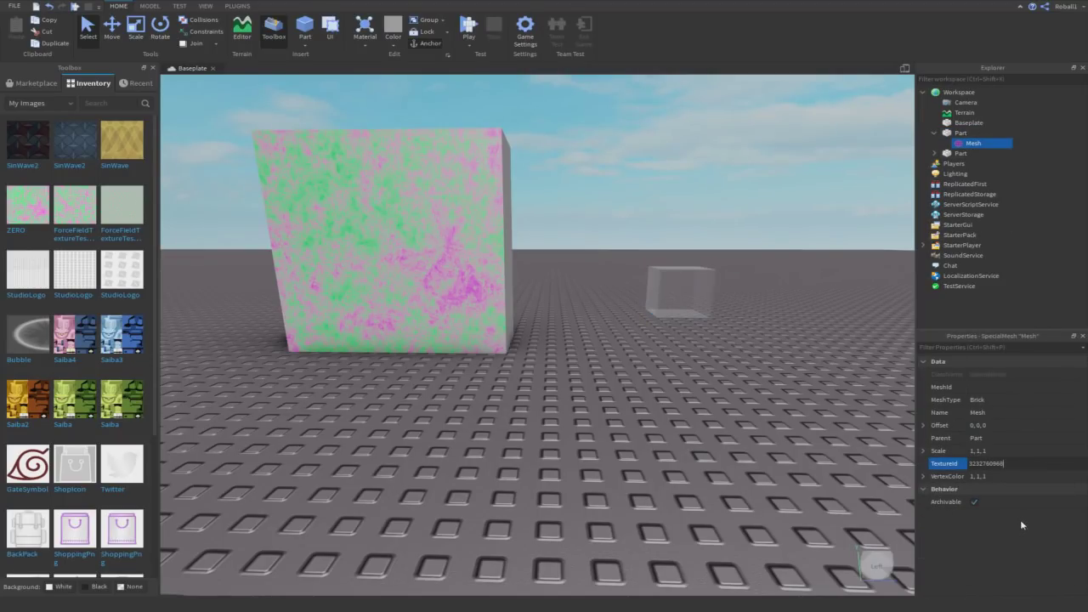
key("Return")
Step: Switch the cube's SpecialMesh to the FileMesh type and view the textured cube up close
key("w")
right_click_drag(741, 365, 742, 365)
key("w")
key("d")
right_click_drag(837, 479, 836, 478)
key("d")
key("d")
key("a")
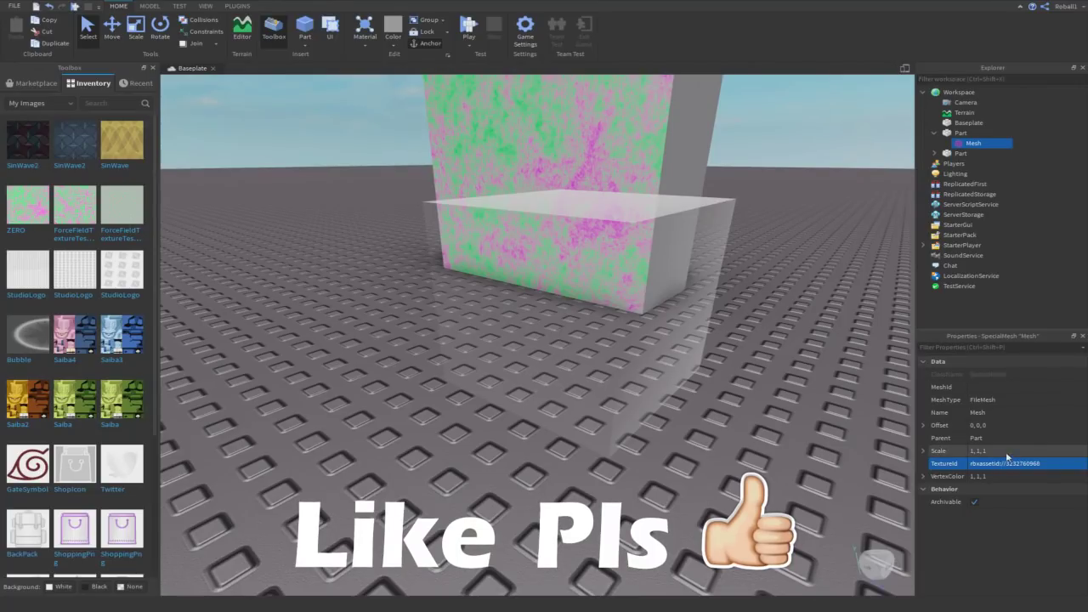
Step: Set the ForceField cube's BrickColor to Really red
left_click(965, 133)
left_click(1020, 374)
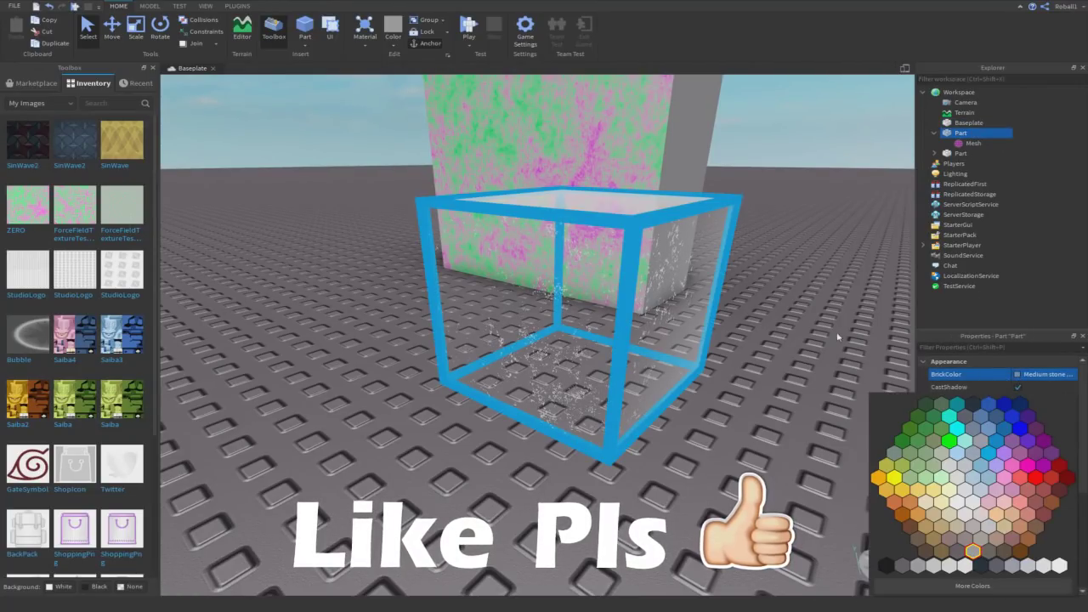
left_click(1002, 467)
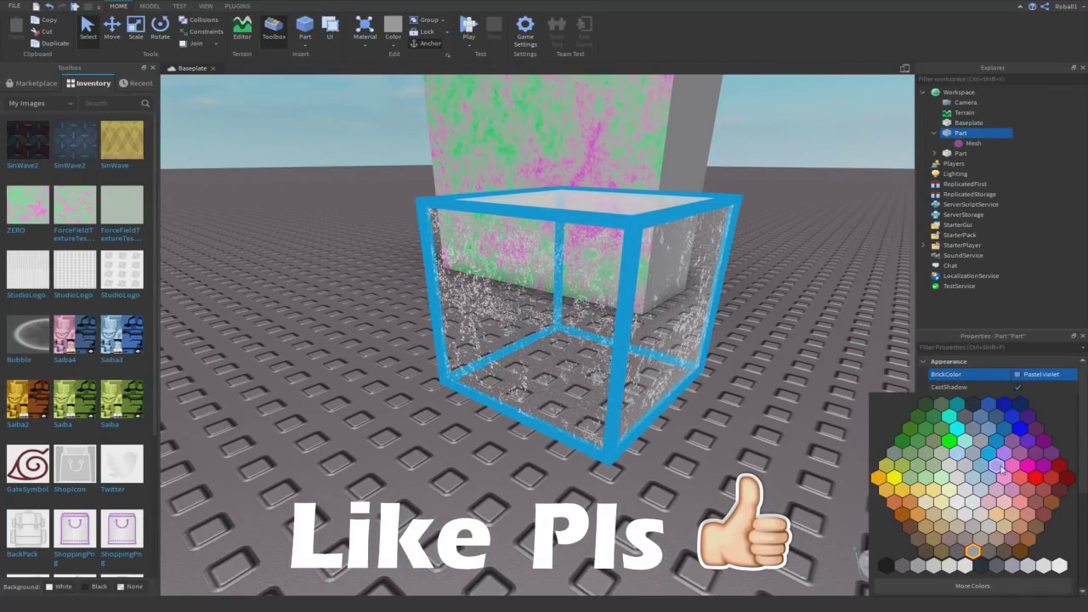
left_click(1037, 478)
key("d")
right_click_drag(777, 409, 778, 409)
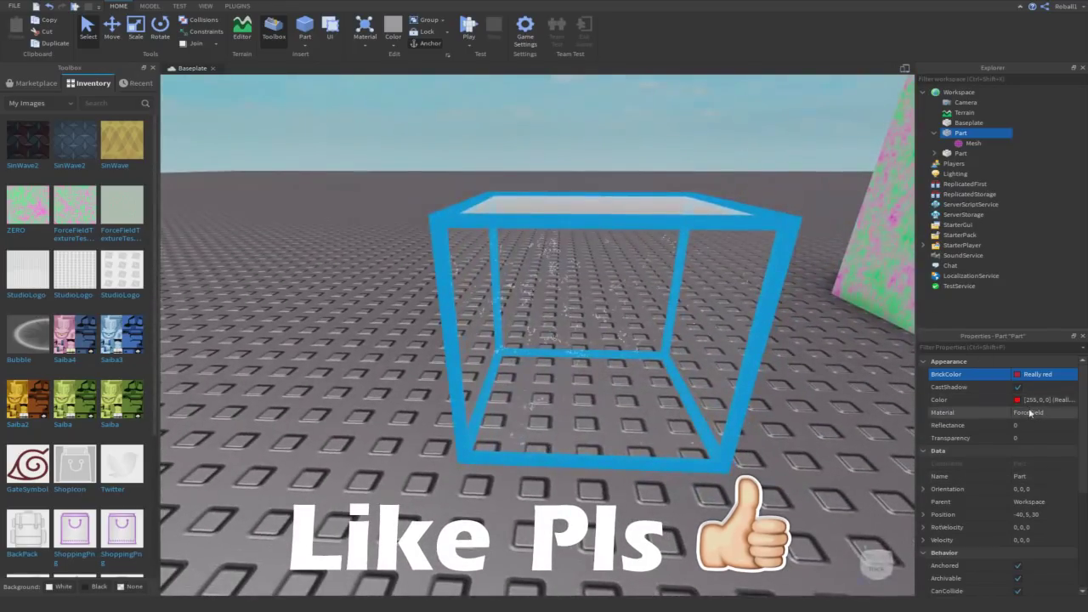
Step: Set the VertexColor of the cube's SpecialMesh to 1, 0, 0
left_click(960, 145)
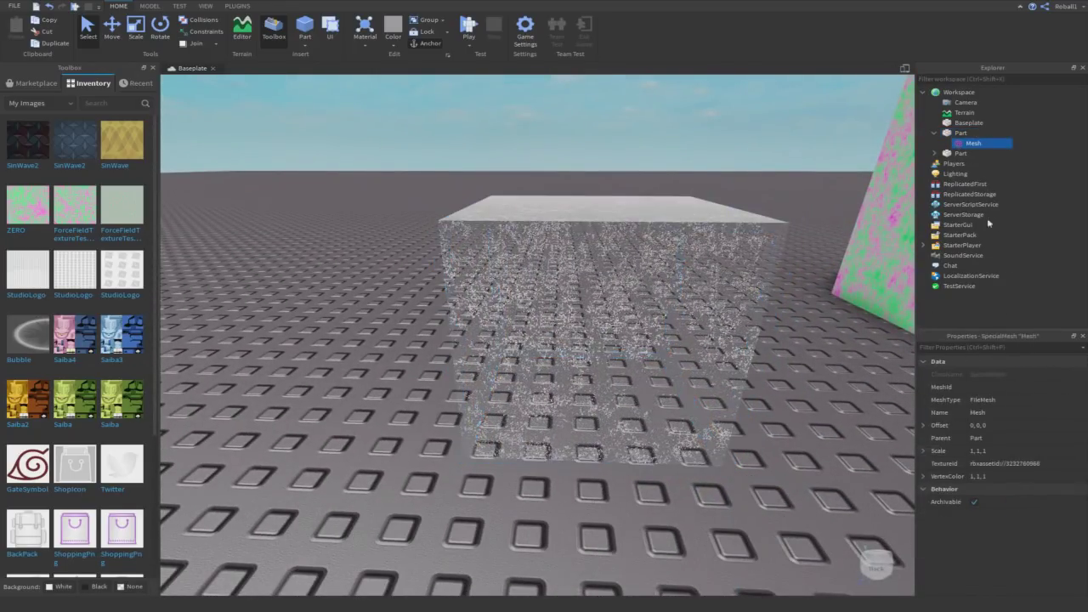
left_click(1019, 478)
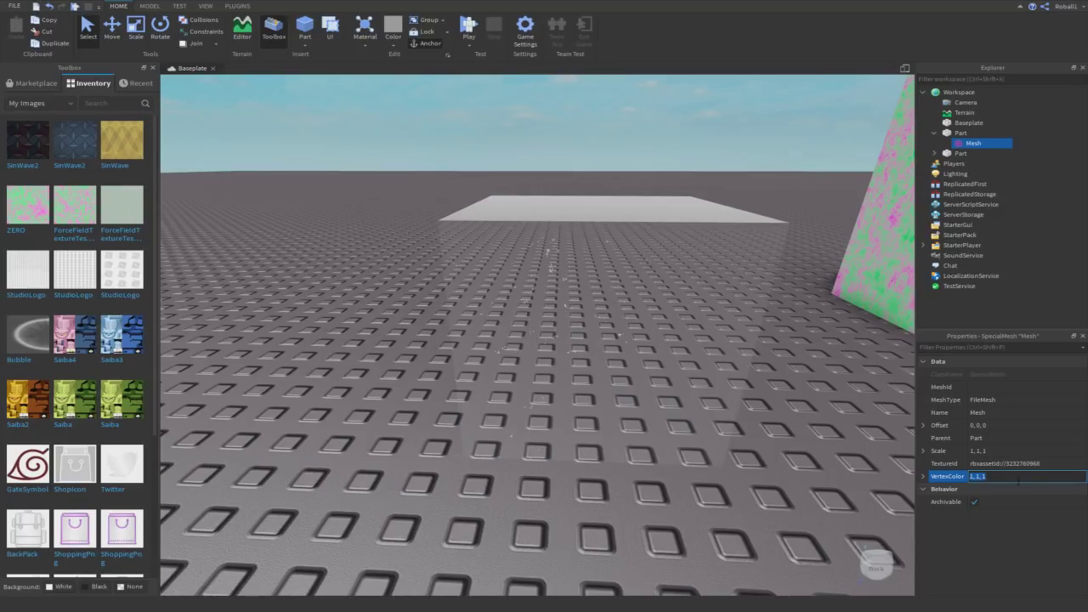
key("Return")
key("a")
right_click_drag(721, 431, 771, 421)
left_click(923, 477)
left_click(924, 477)
Step: Set the VertexColor of the cube's SpecialMesh to 0, 1, 0 and view the cube from another side
left_click(997, 478)
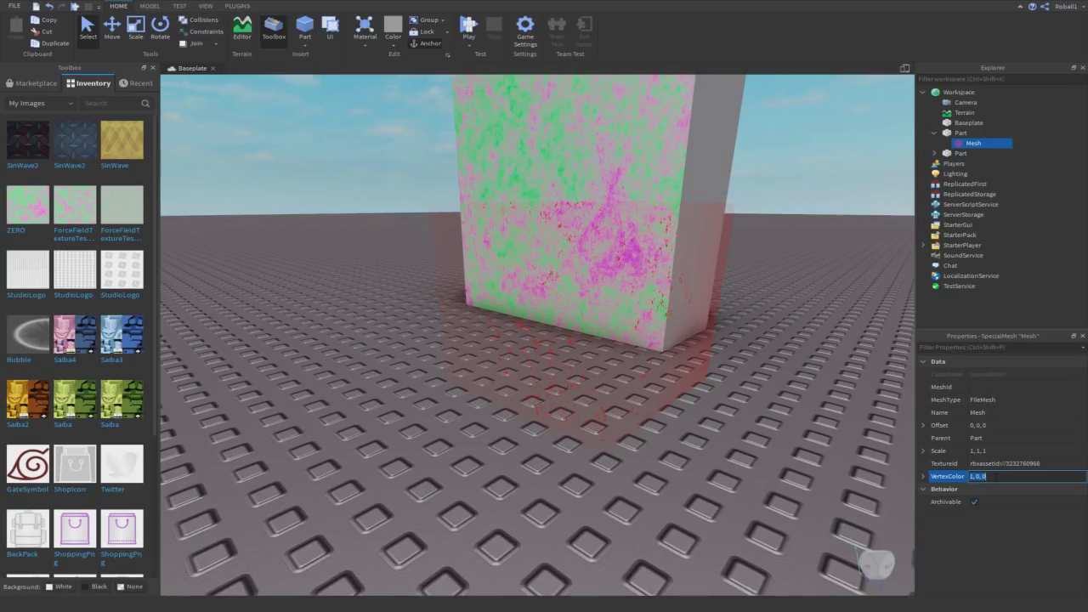
left_click(976, 479)
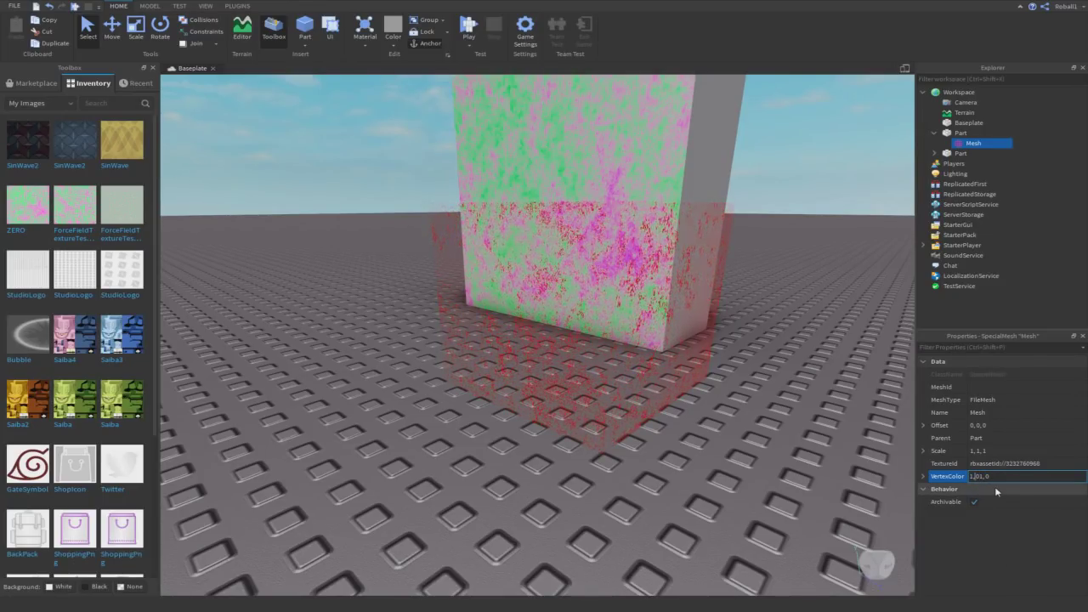
key("Return")
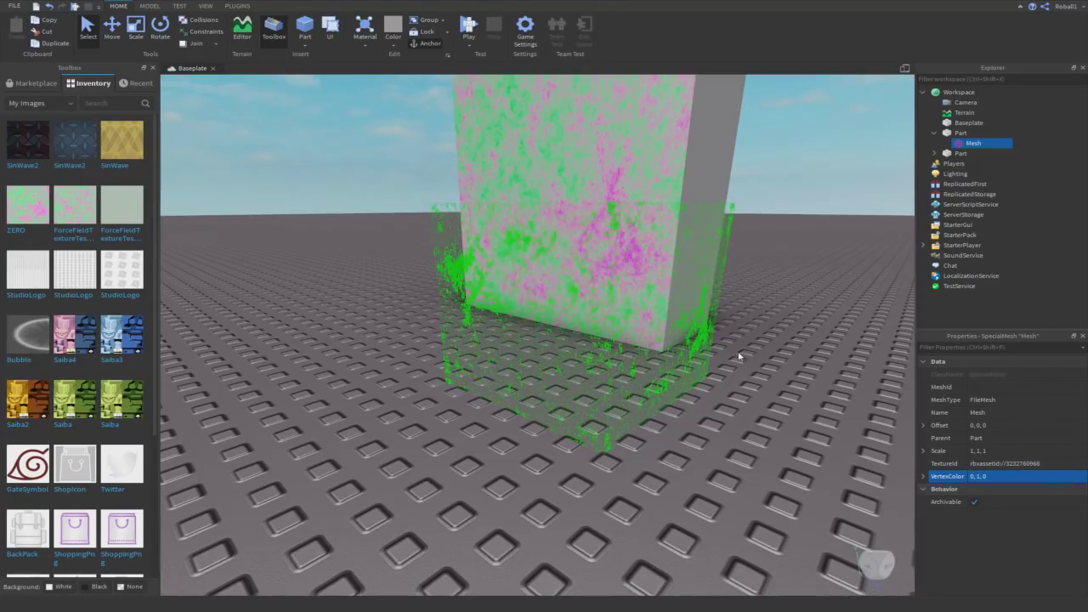
right_click_drag(740, 357, 837, 350)
Step: Set the SpecialMesh's VertexColor to 0, 0, 1, and raise its third component to 5
left_click(1002, 476)
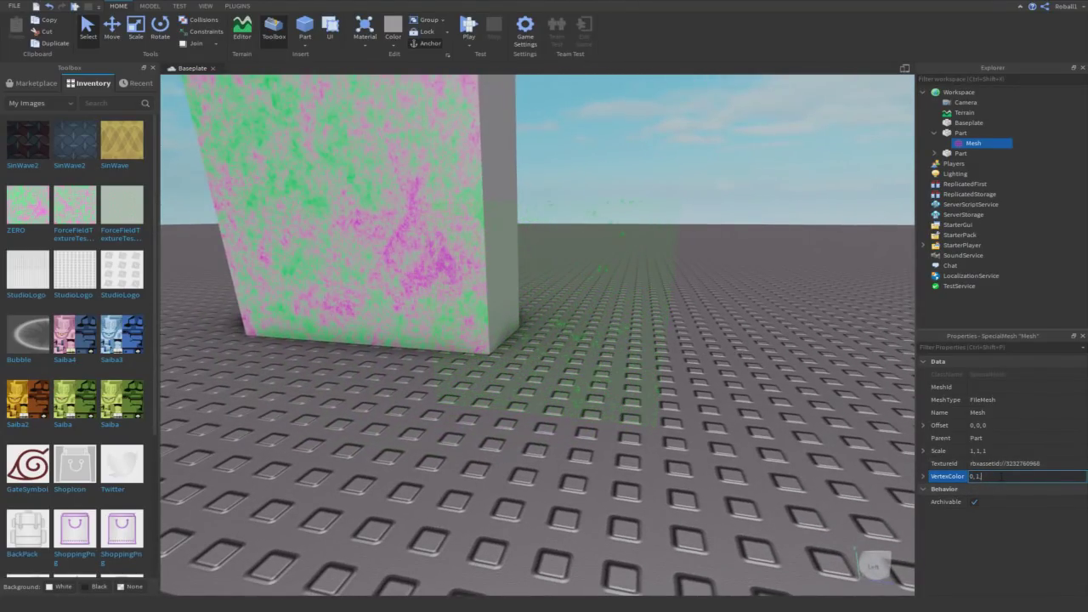
right_click_drag(352, 400, 332, 365)
left_click(994, 476)
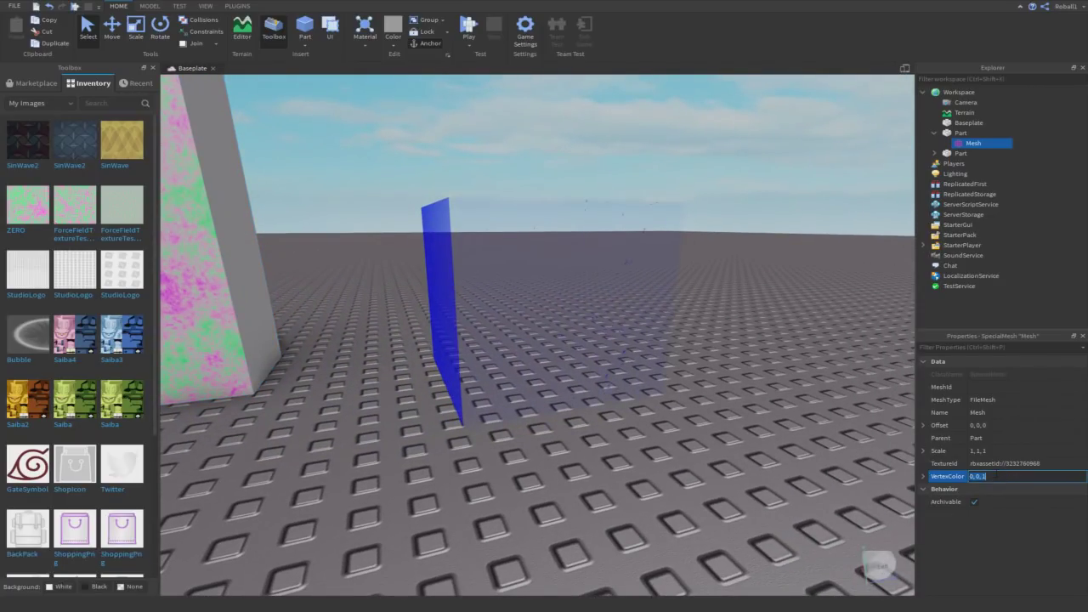
type("5")
key("Return")
right_click_drag(819, 434, 806, 432)
Step: Set the first two components of the SpecialMesh's VertexColor to 2, making it 2, 2, 5
left_click(978, 477)
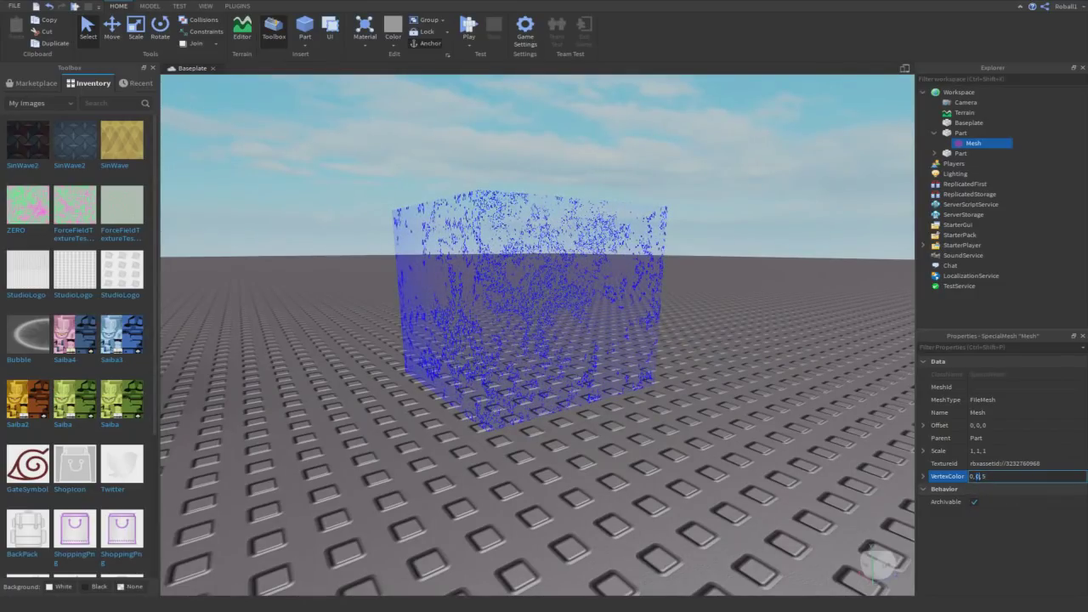
key("BackSpace")
type("2,")
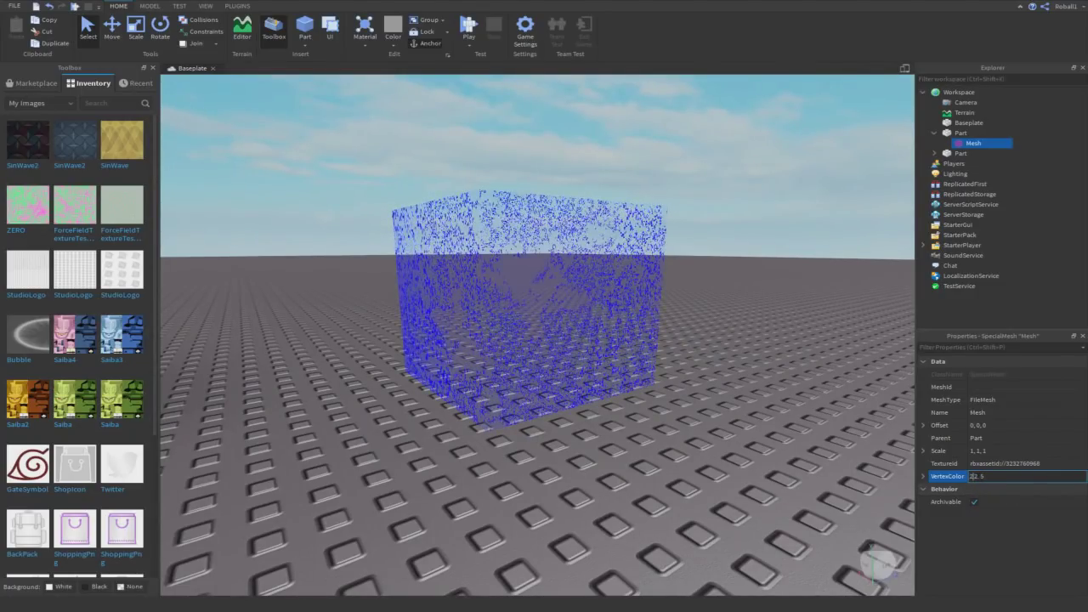
key("Return")
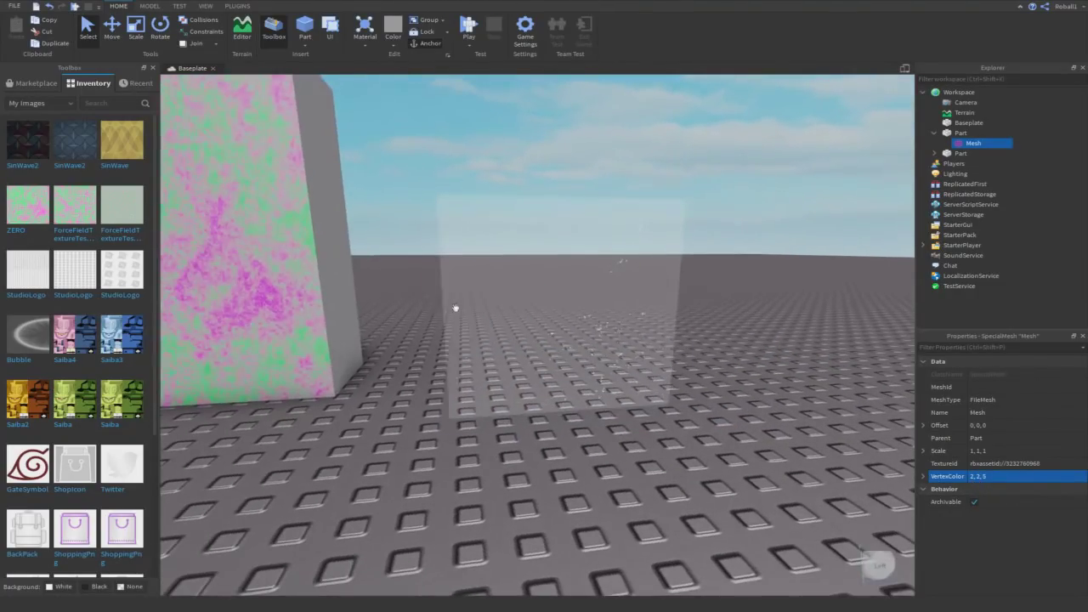
Step: Lower the first component of the SpecialMesh's VertexColor to 0.5
left_click(972, 478)
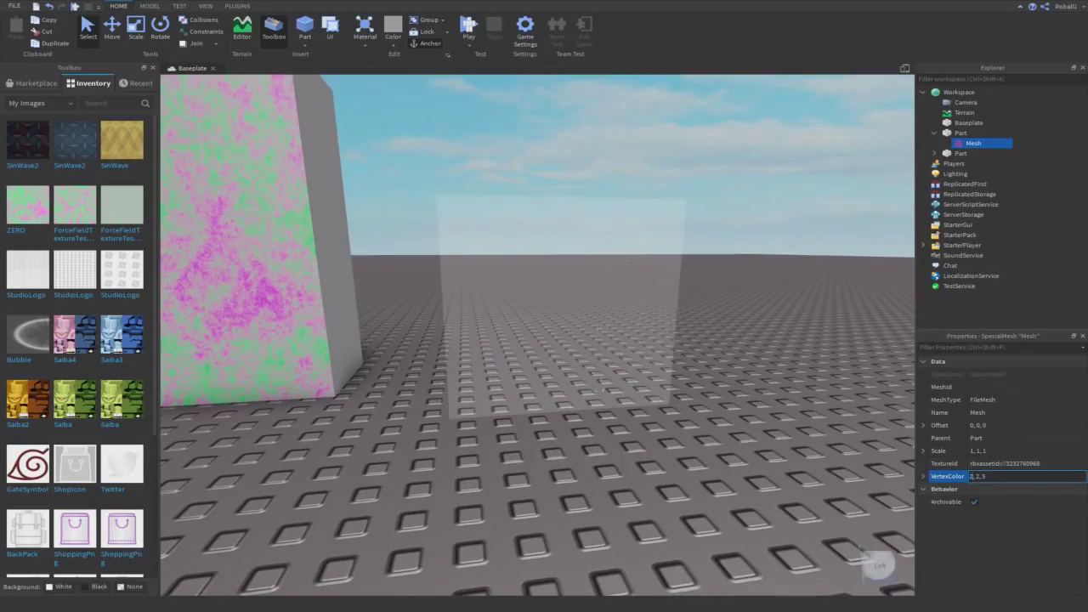
key("BackSpace")
type("0.5")
key("Return")
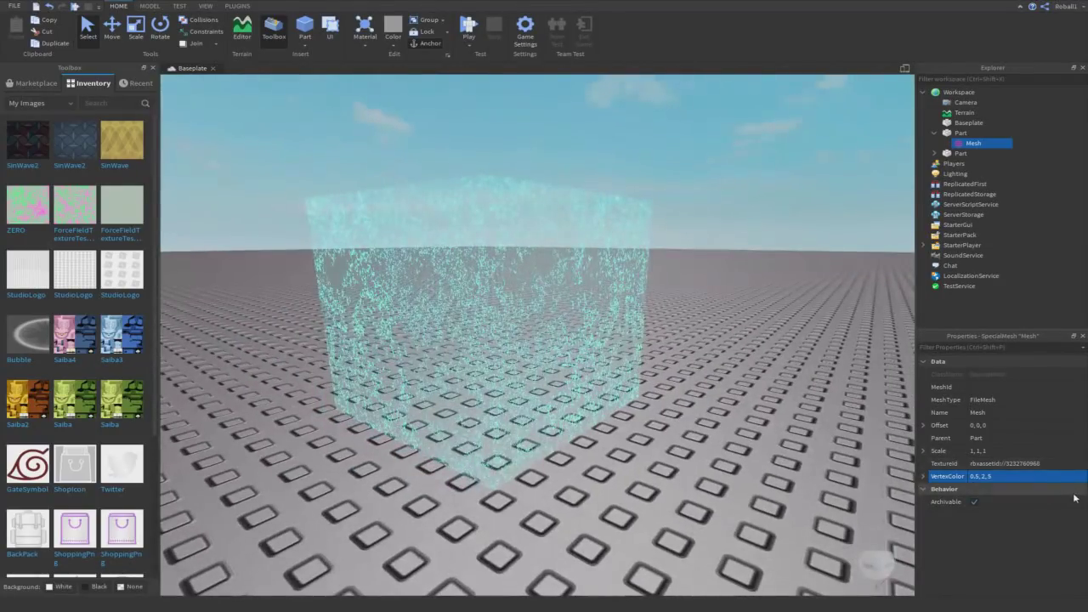
Step: Lower the second component of the SpecialMesh's VertexColor to 0.5 and inspect the cube
left_click(984, 477)
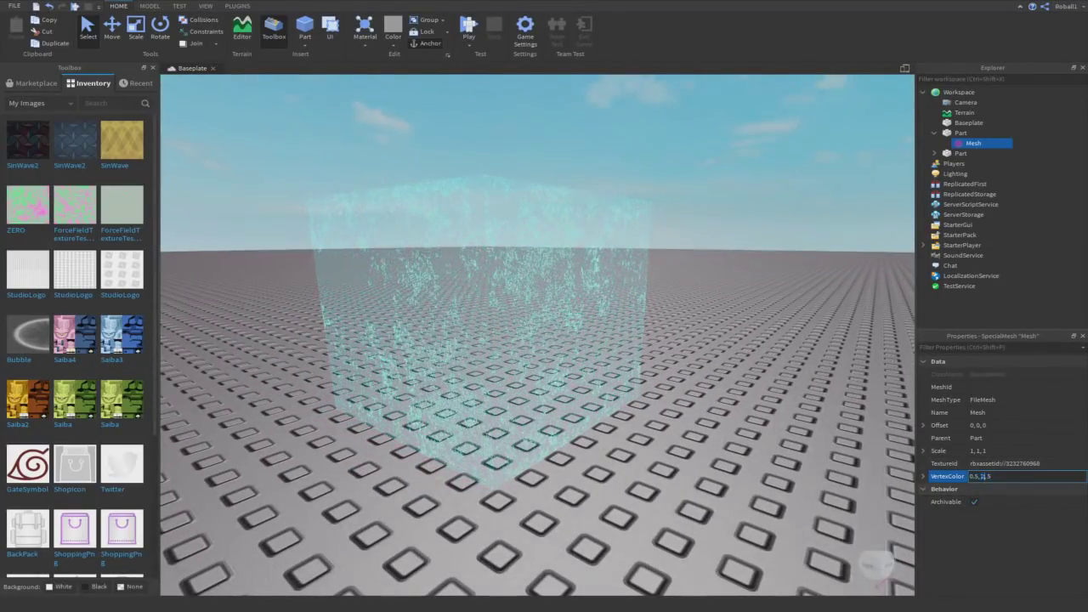
left_click(983, 477)
key("BackSpace")
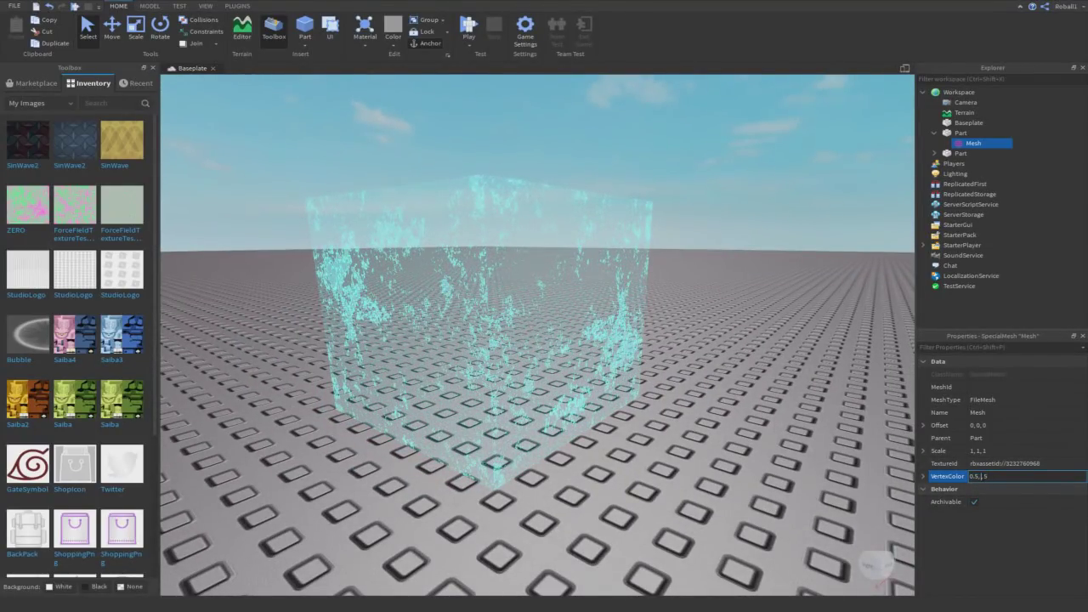
type("0.5")
key("Return")
right_click_drag(713, 418, 708, 418)
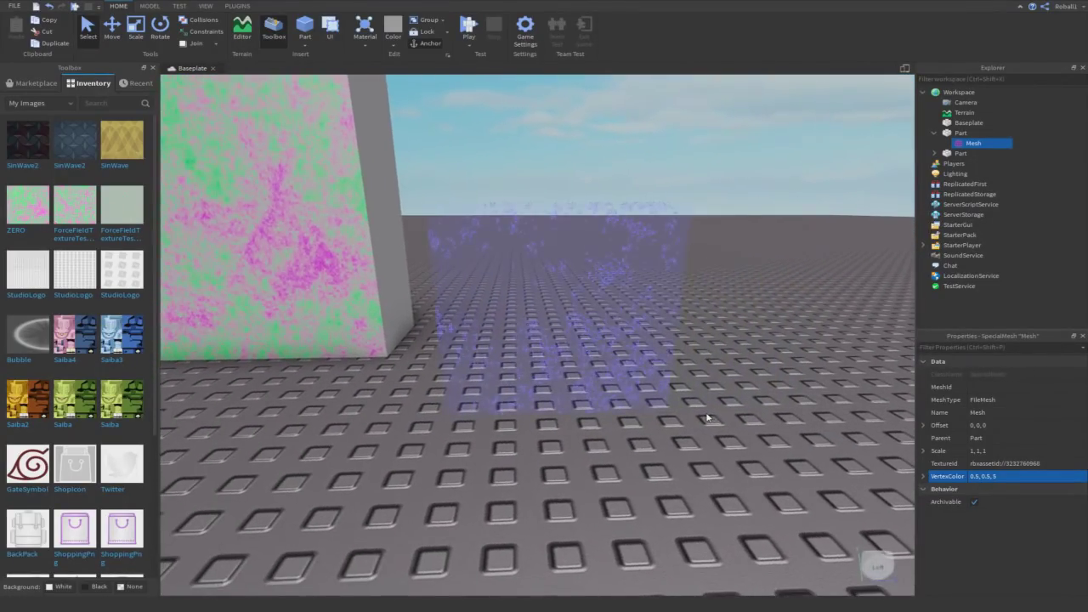
Step: Duplicate the ForceField cube, move the copy beside the textured wall, and expand the copy to show its mesh
left_click(609, 301)
scroll(610, 301, "down", 4)
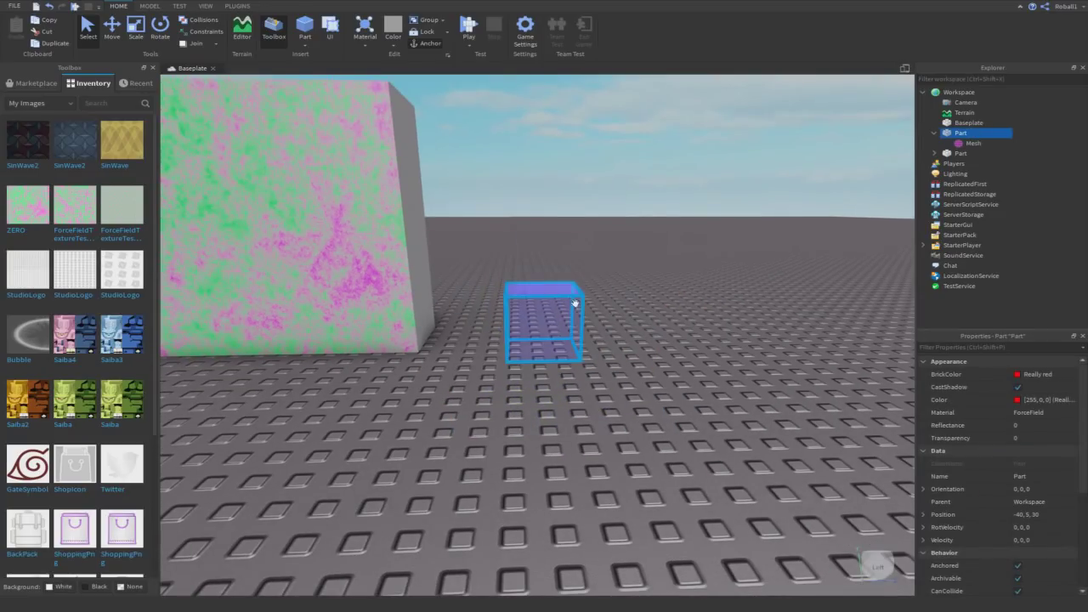
key("ctrl+d")
key("ctrl+2")
left_click_drag(640, 316, 407, 335)
key("f")
right_click(680, 224)
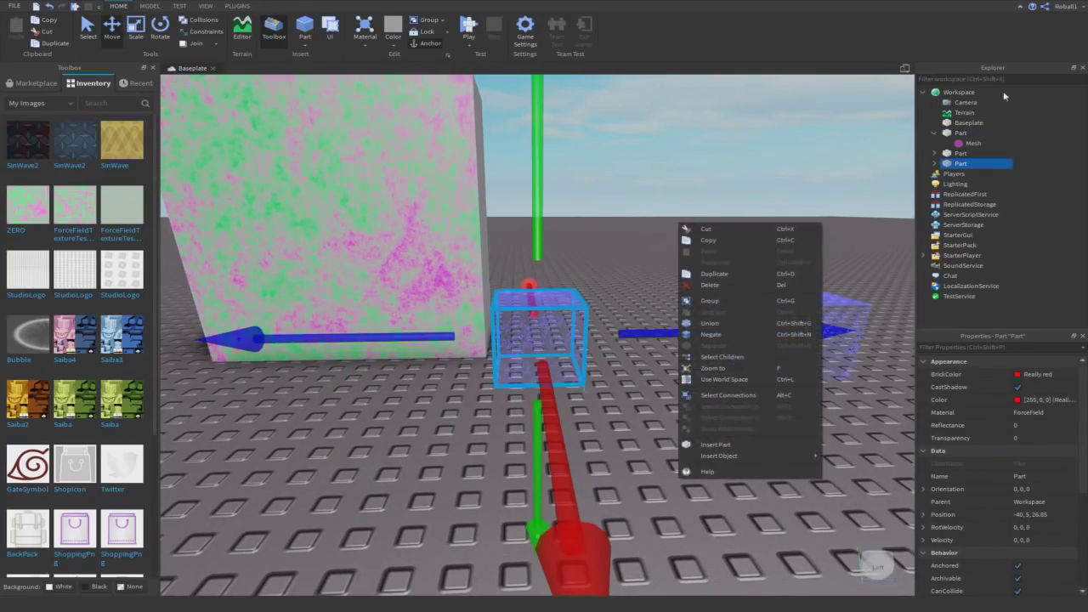
left_click(936, 163)
left_click(935, 164)
right_click_drag(685, 246, 685, 246)
key("ctrl+1")
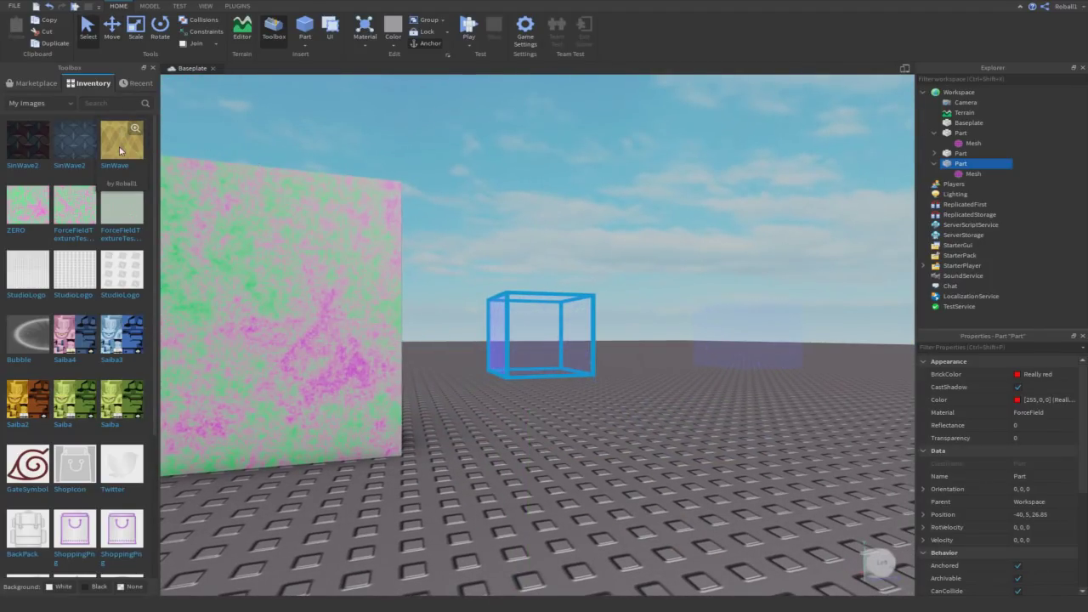
Step: Apply the SinWave image to the front of the wall part and copy that image's asset ID
left_click(348, 293)
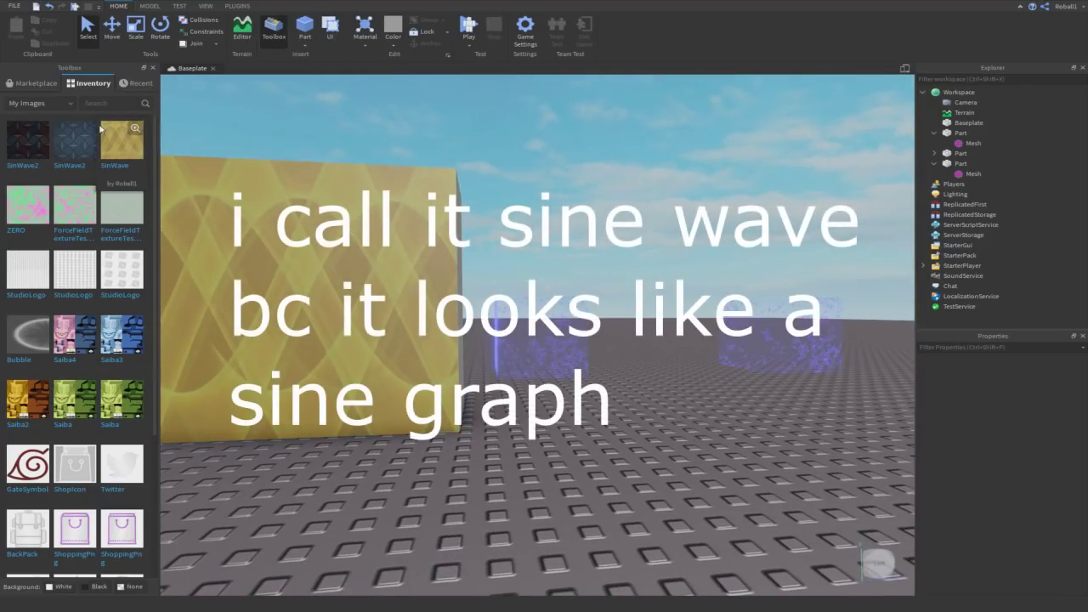
right_click(123, 161)
left_click(158, 164)
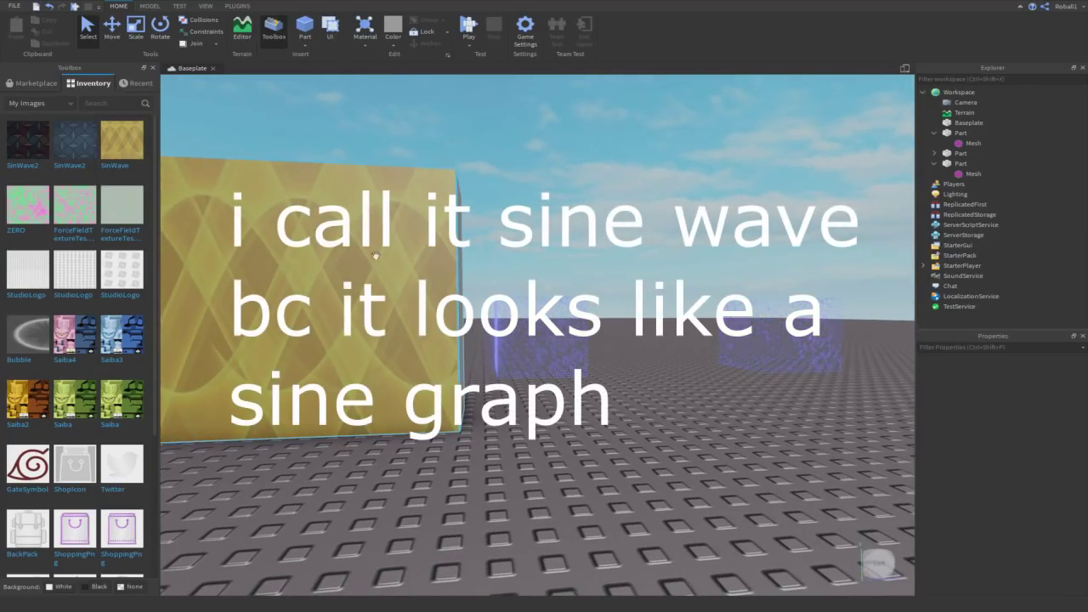
left_click(565, 351)
left_click(975, 174)
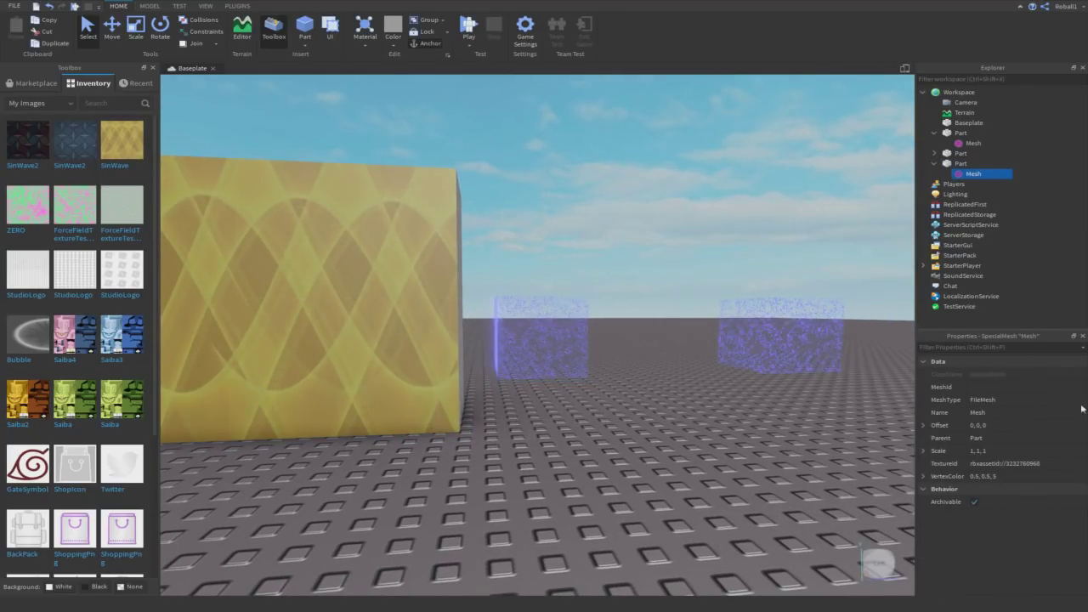
left_click(1030, 477)
left_click(1016, 464)
key("ctrl+v")
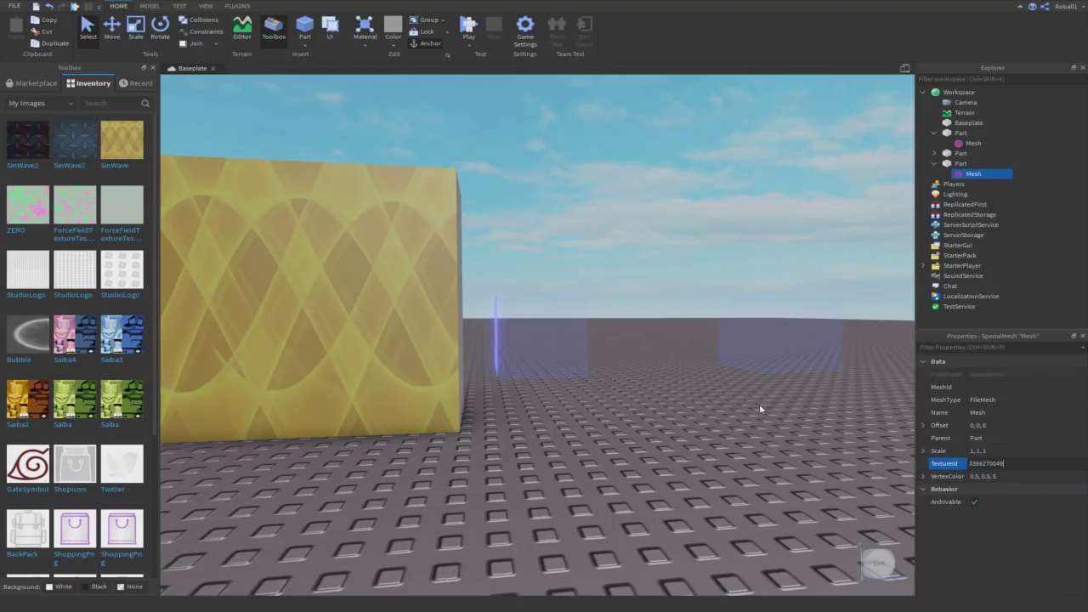
key("Return")
key("d")
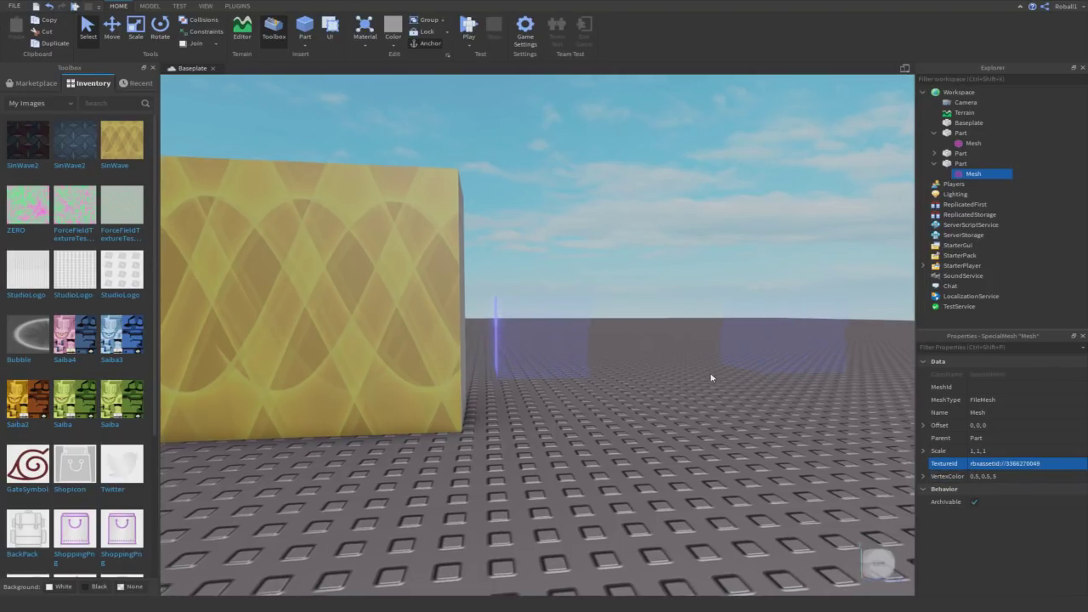
right_click_drag(712, 376, 712, 377)
key("w")
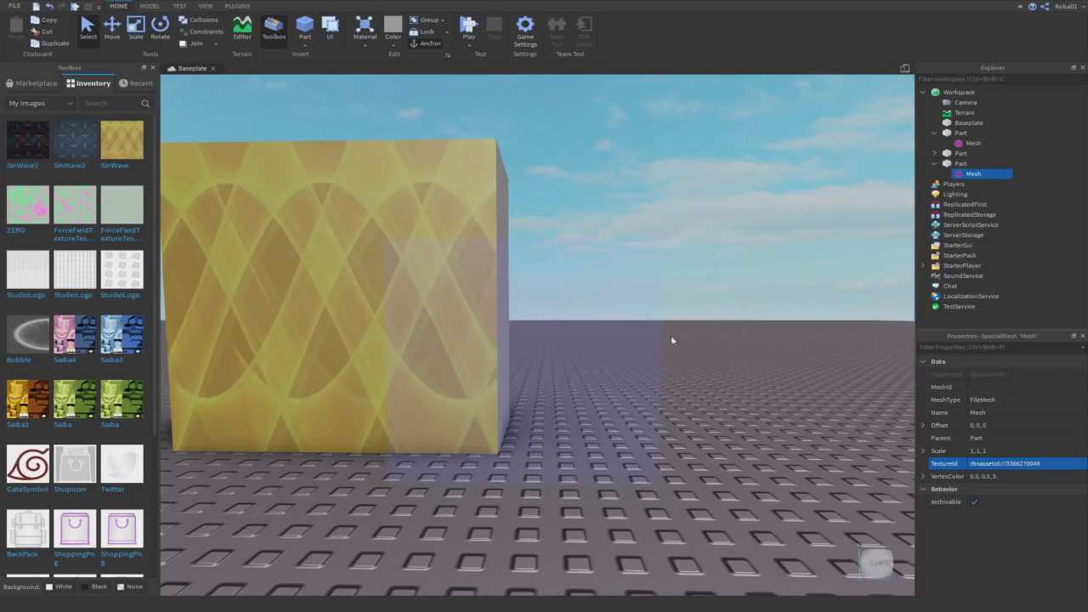
right_click_drag(761, 266, 761, 266)
key("d")
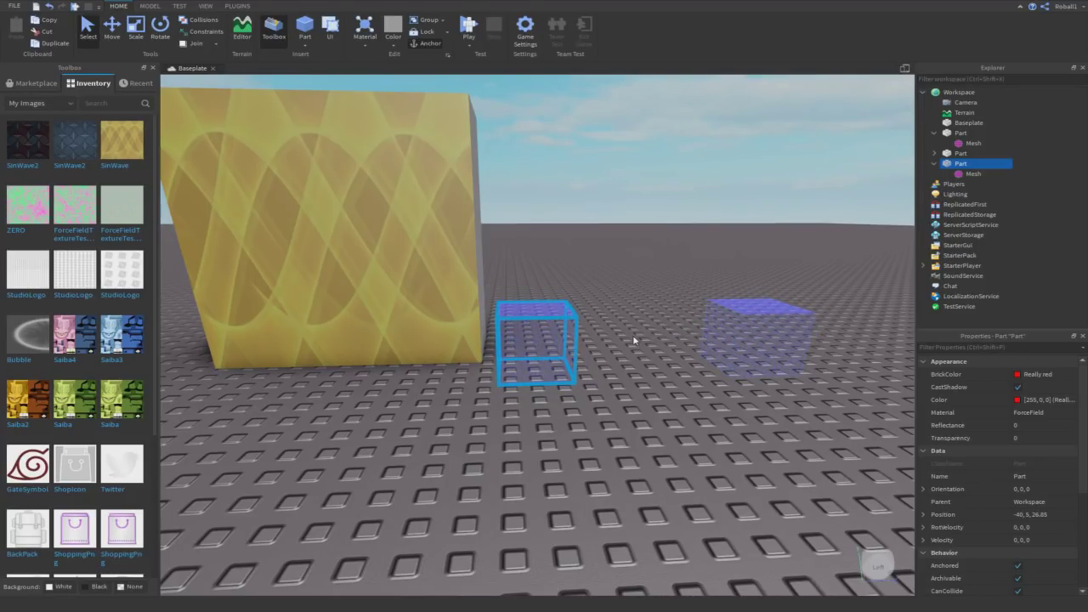
Step: Switch to paint.net and create a new 420 × 420 pixel image
key("alt+Tab")
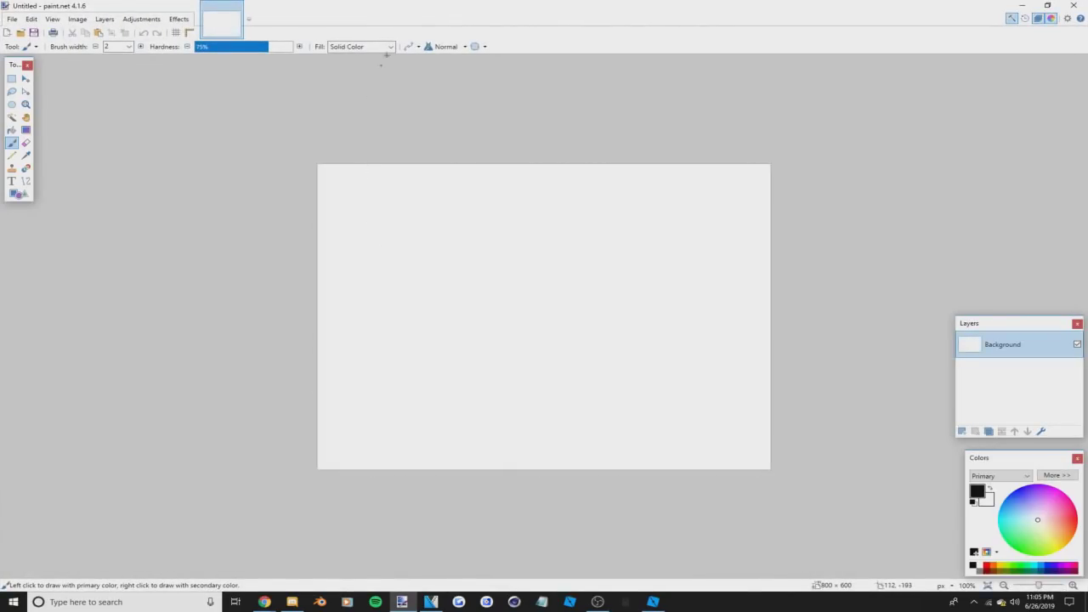
key("ctrl+n")
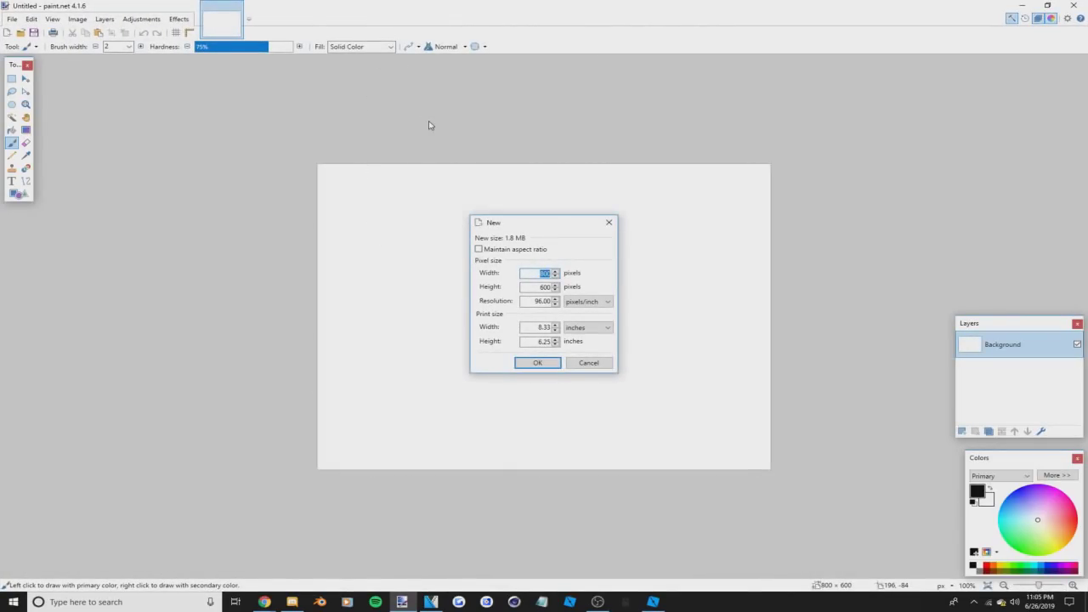
key("Return")
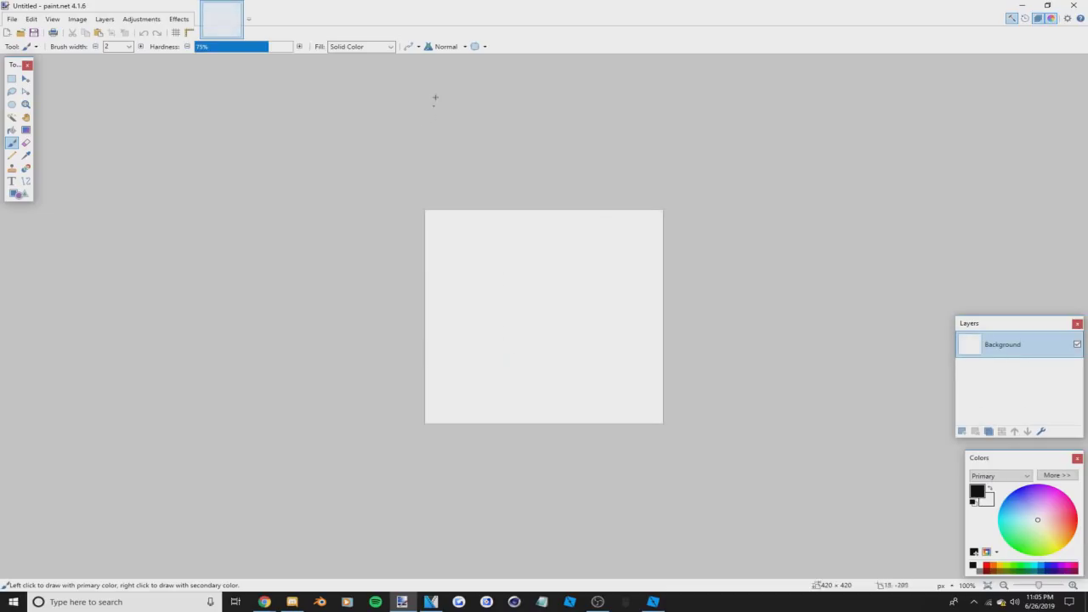
Step: Set the brush blending mode to Overwrite and clear the white canvas to transparent
left_click(465, 49)
left_click(455, 232)
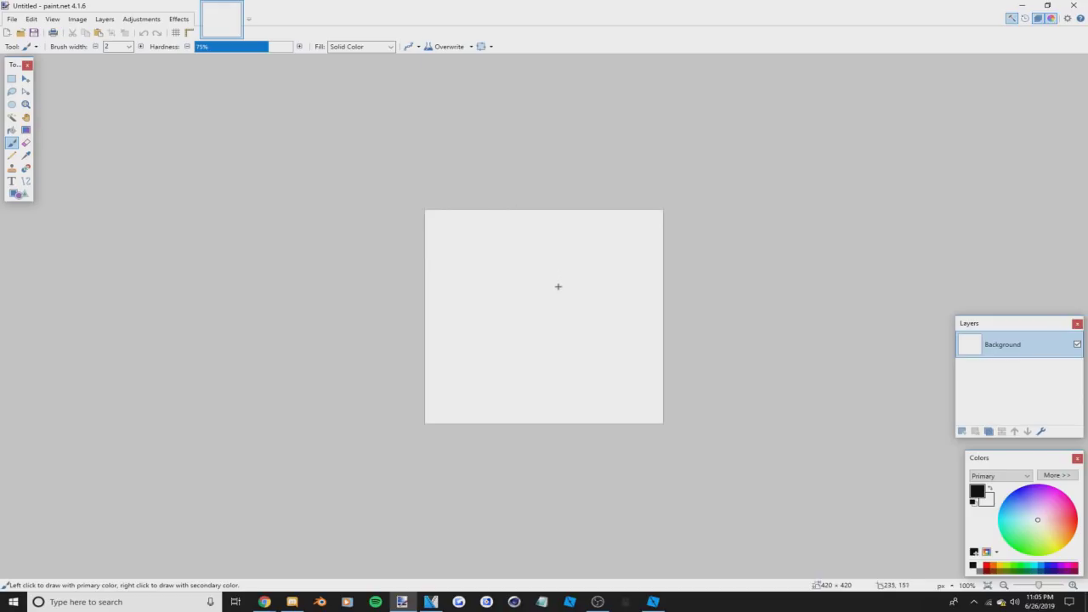
scroll(559, 287, "up", 1, "ctrl")
key("Delete")
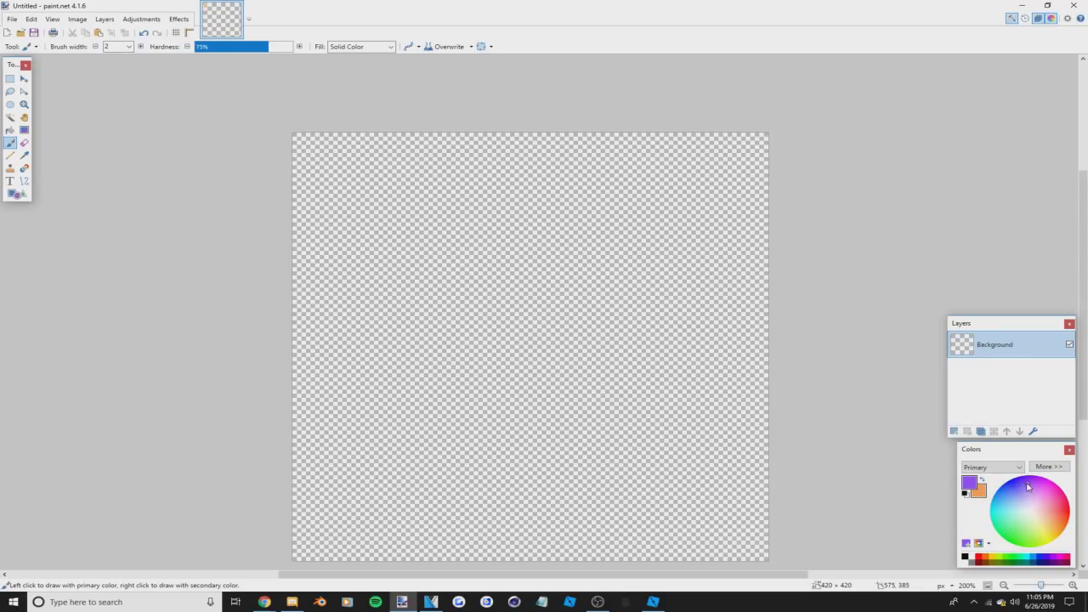
Step: Render a Clouds effect in purple and orange across the canvas with a scale of 380 and a roughness of 1.00
left_click(178, 19)
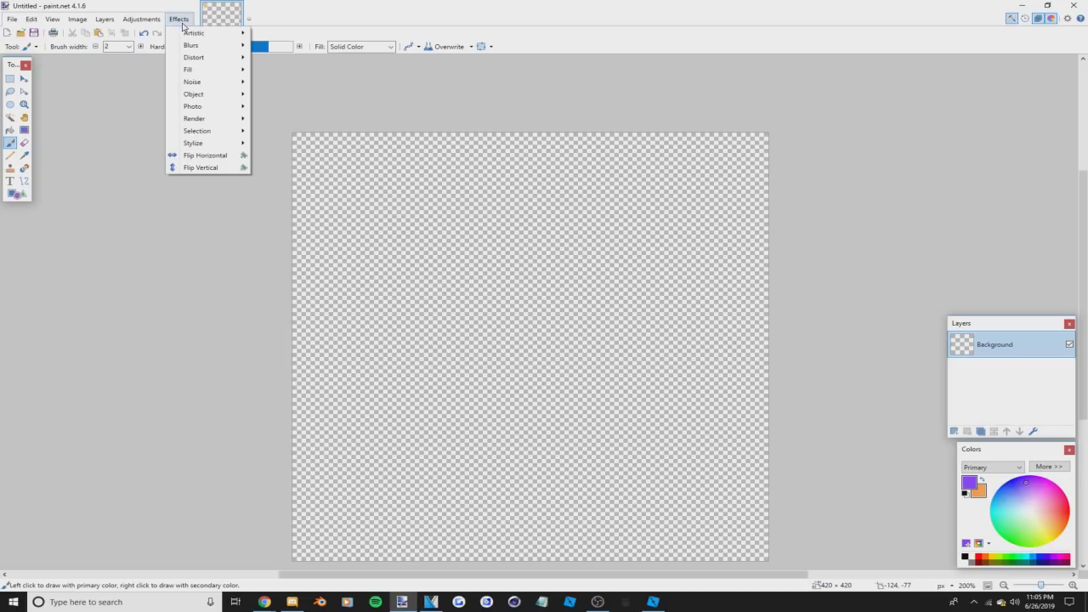
mouse_move(213, 122)
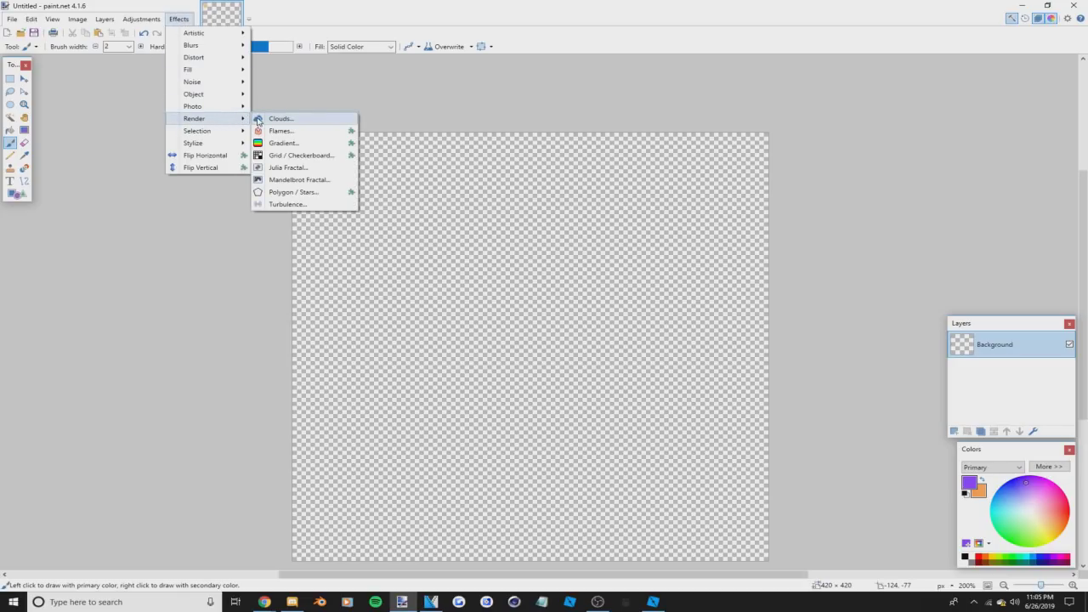
left_click(260, 121)
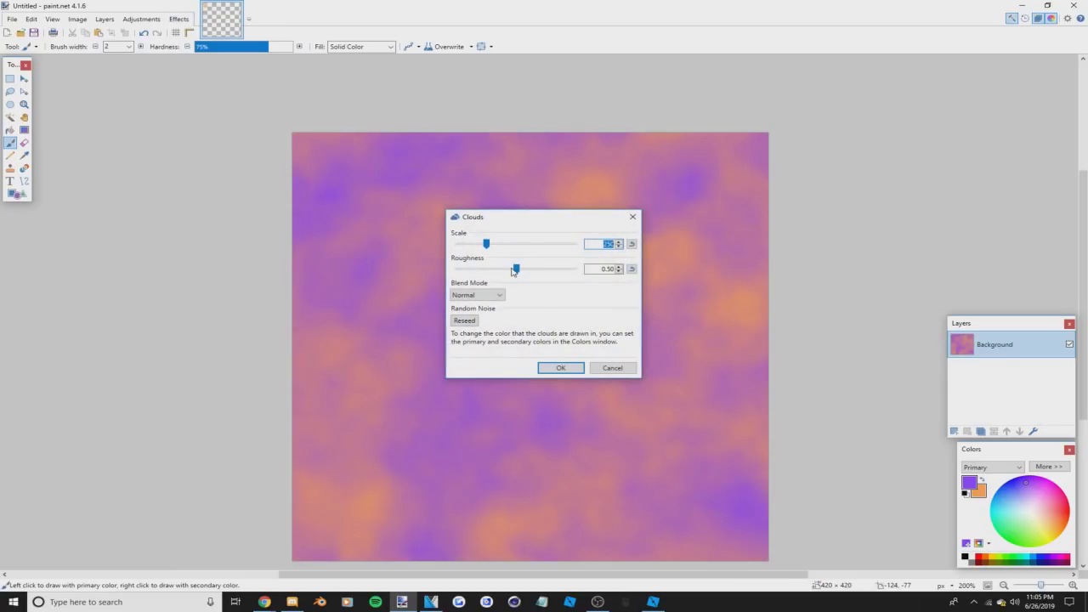
left_click_drag(514, 269, 596, 270)
mouse_move(490, 246)
left_mouse_down()
mouse_move(561, 253)
mouse_move(504, 248)
left_mouse_up()
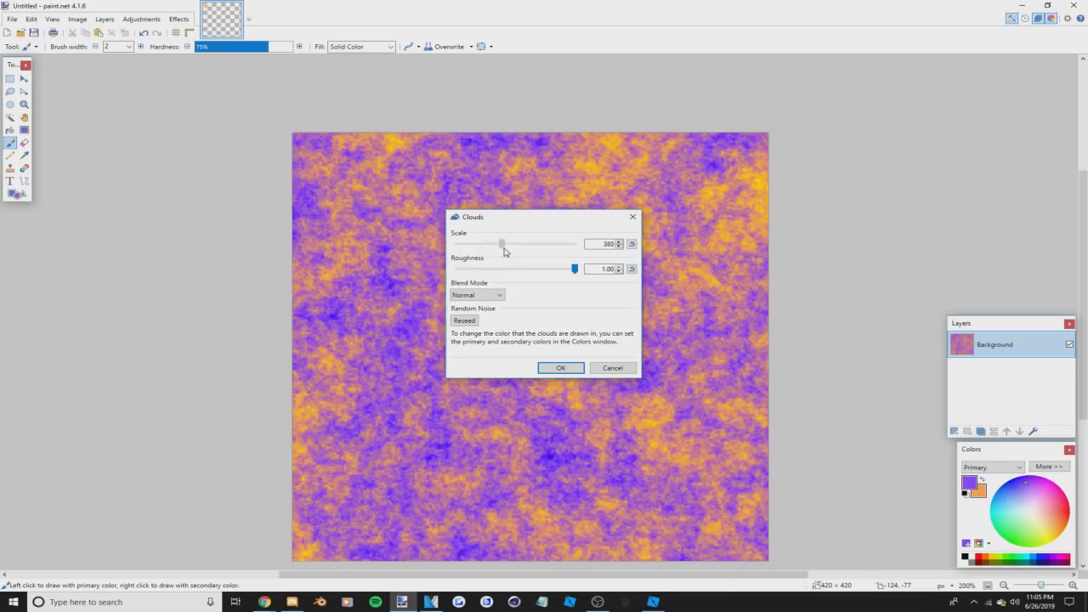
left_click(560, 367)
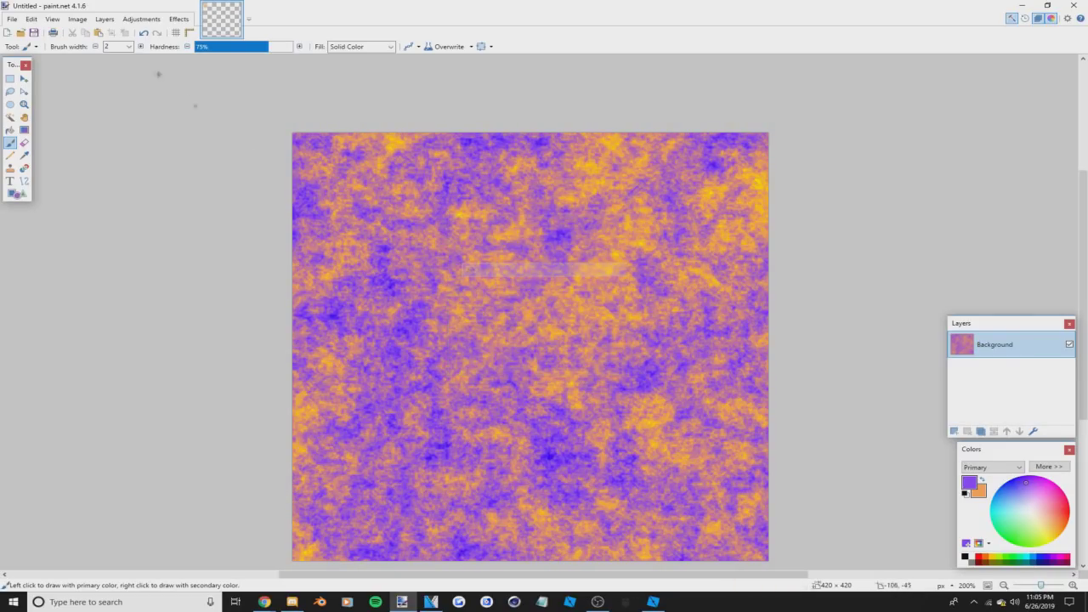
Step: Save the cloud texture as a 32-bit PNG named TextureTest in the Roblox pictures folder
left_click(12, 19)
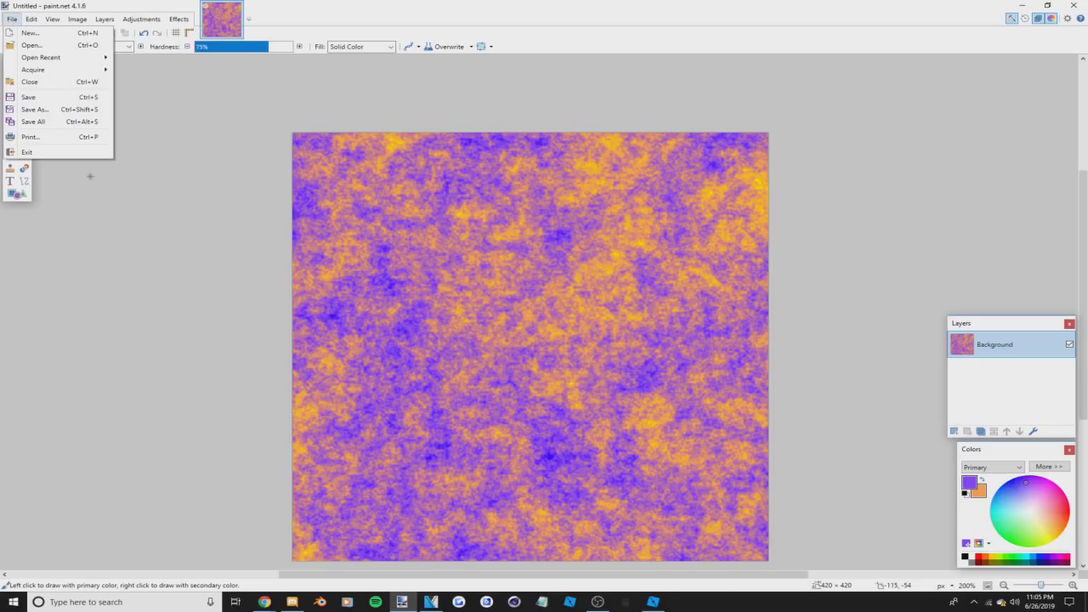
left_click(44, 110)
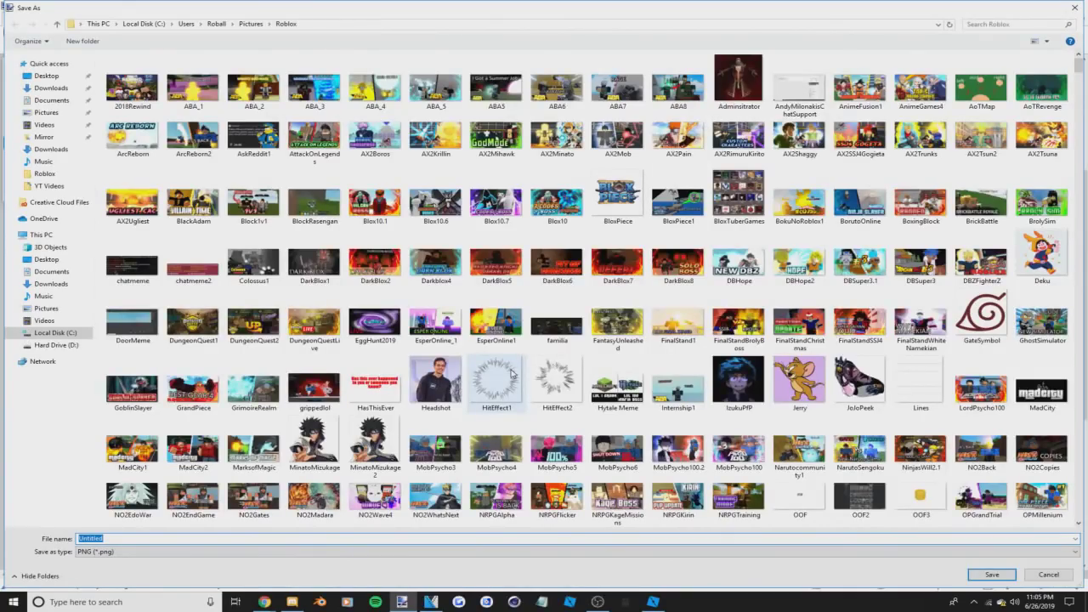
type("TextureTest")
key("Return")
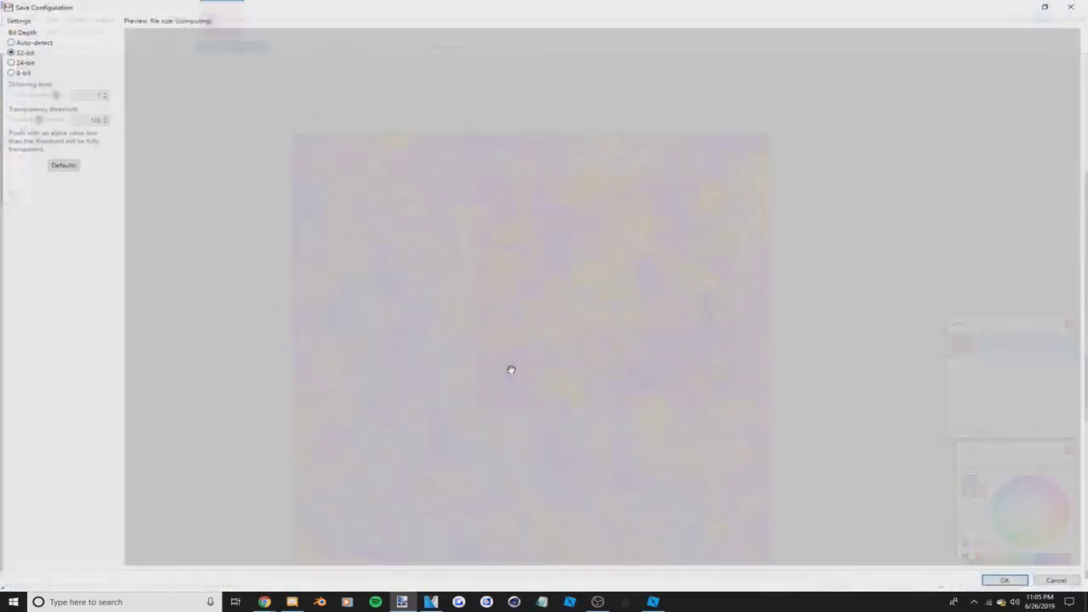
key("Return")
Step: Switch to the Roblox website in Chrome for uploading the TextureTest image
key("alt+Tab")
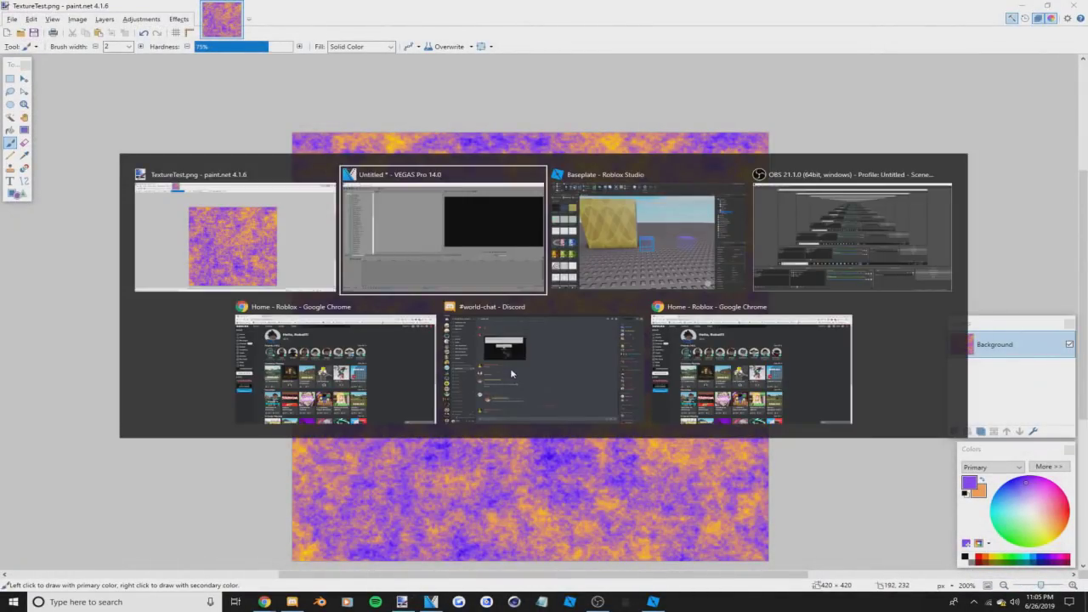
left_click(299, 391)
left_click(261, 70)
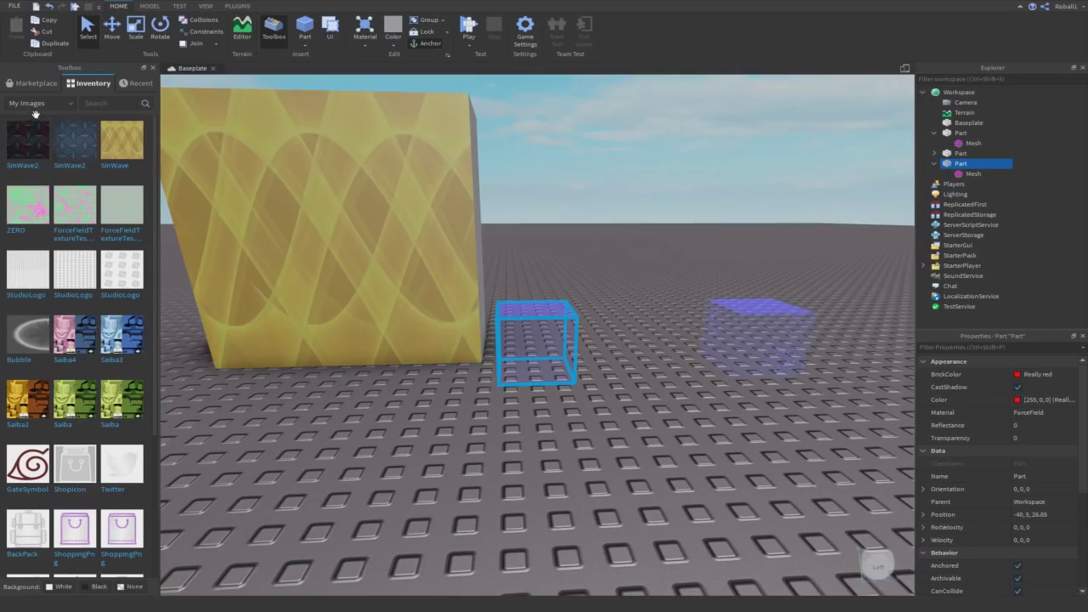
Step: From a reloaded My Images inventory in Roblox Studio, apply TextureTest to the front of the wall part and copy its asset ID
left_click(38, 103)
left_click(31, 117)
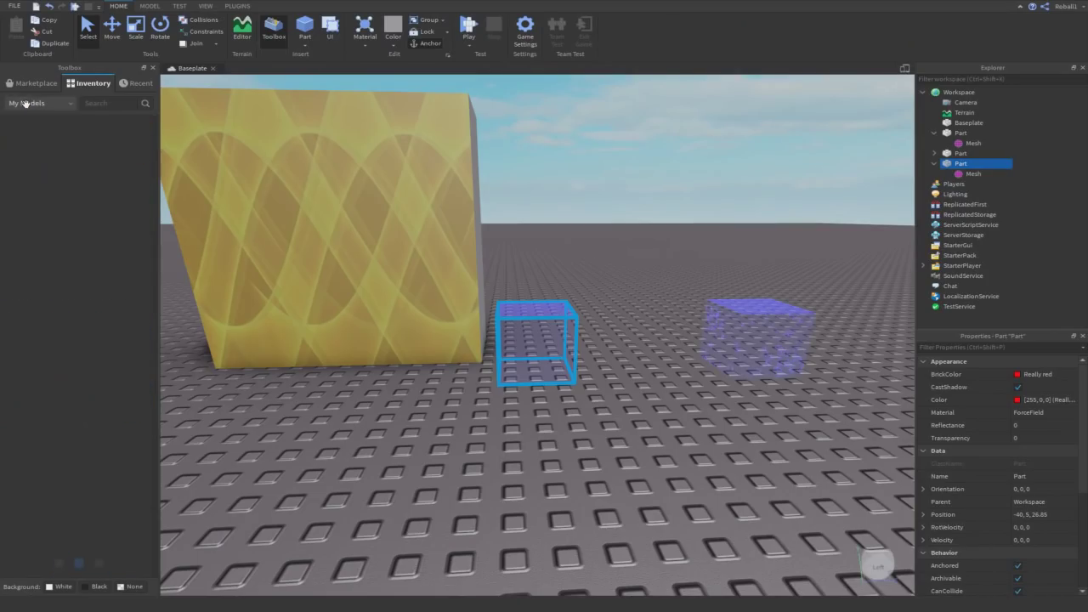
left_click(25, 103)
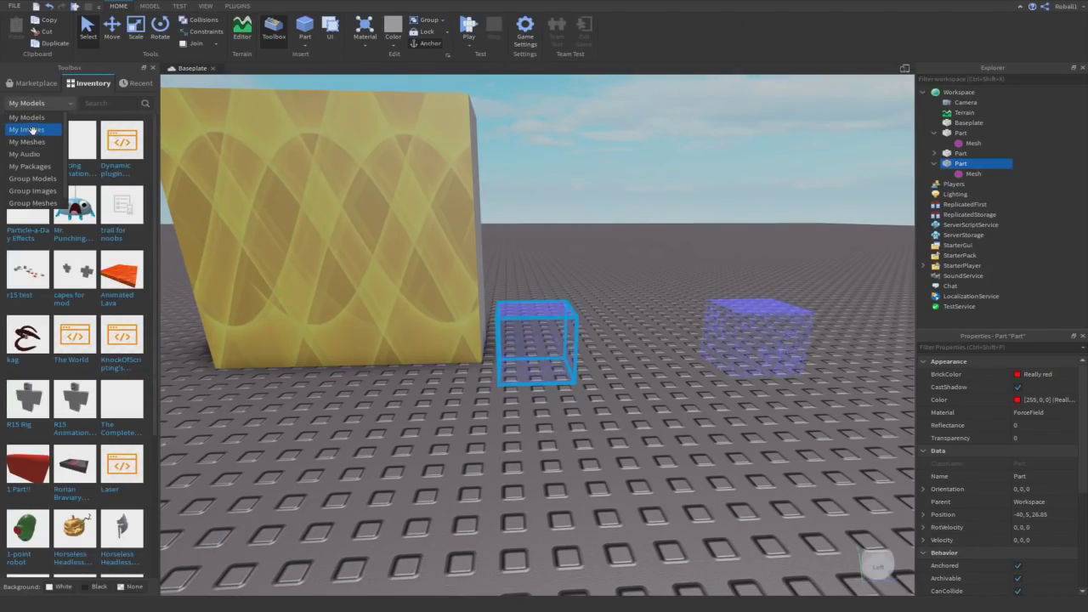
left_click(37, 140)
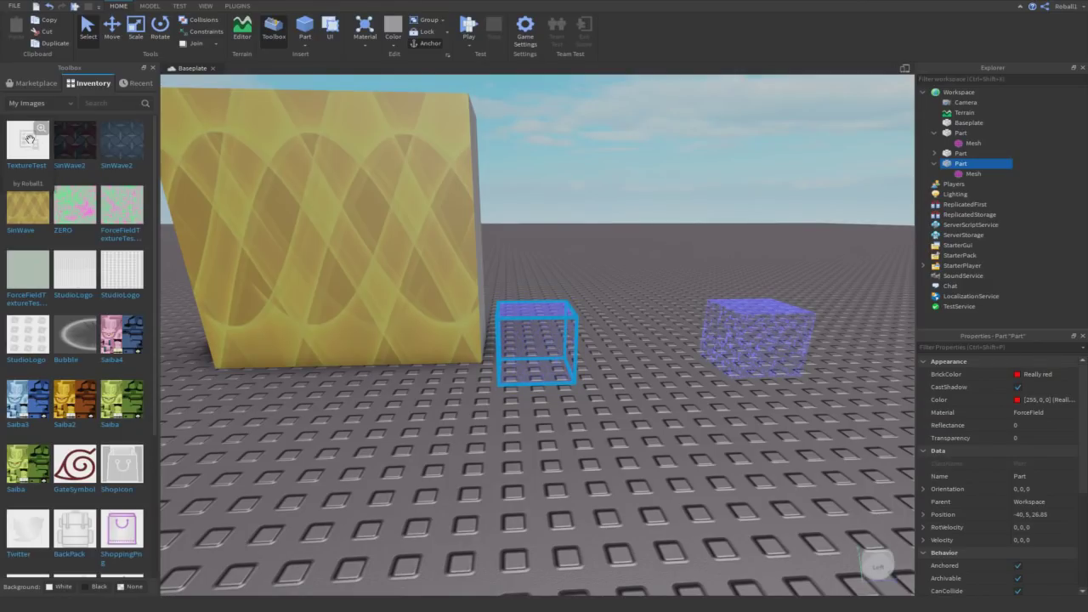
left_click(33, 138)
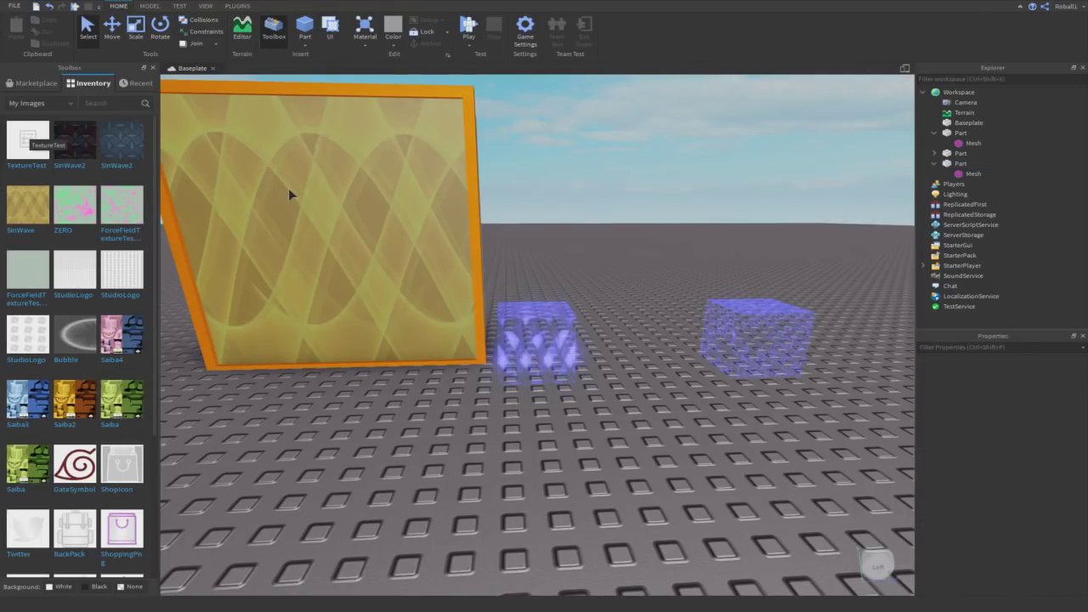
right_click(36, 142)
Step: Duplicate the ForceField cube beside the wall, move the copy along Z to the front of the wall, and focus on it
left_click(564, 335)
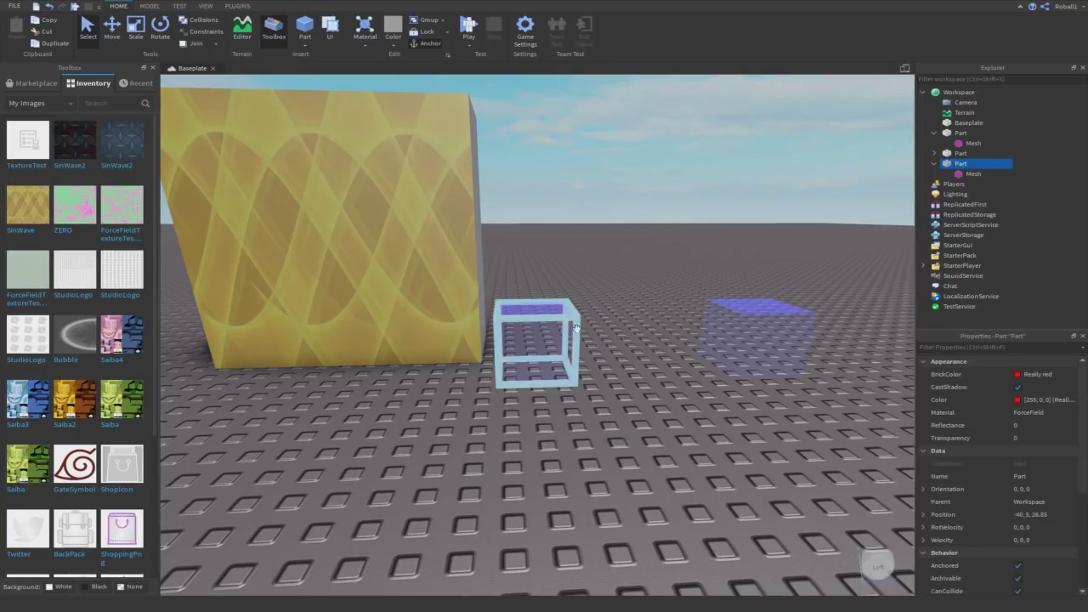
key("ctrl+d")
key("ctrl+2")
left_click_drag(652, 335, 410, 336)
key("f")
left_click(935, 184)
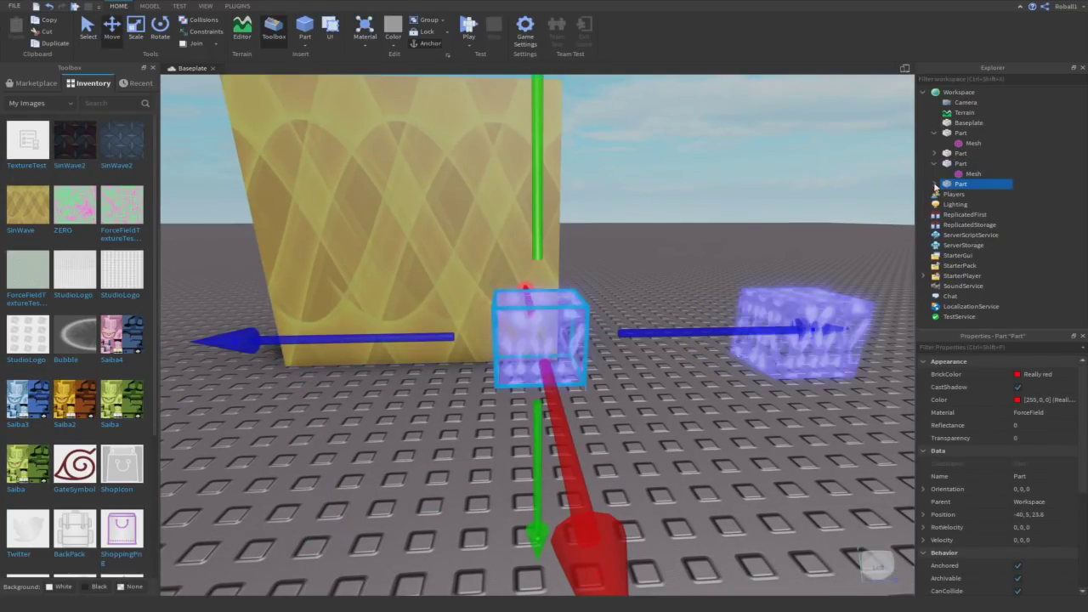
left_click(973, 193)
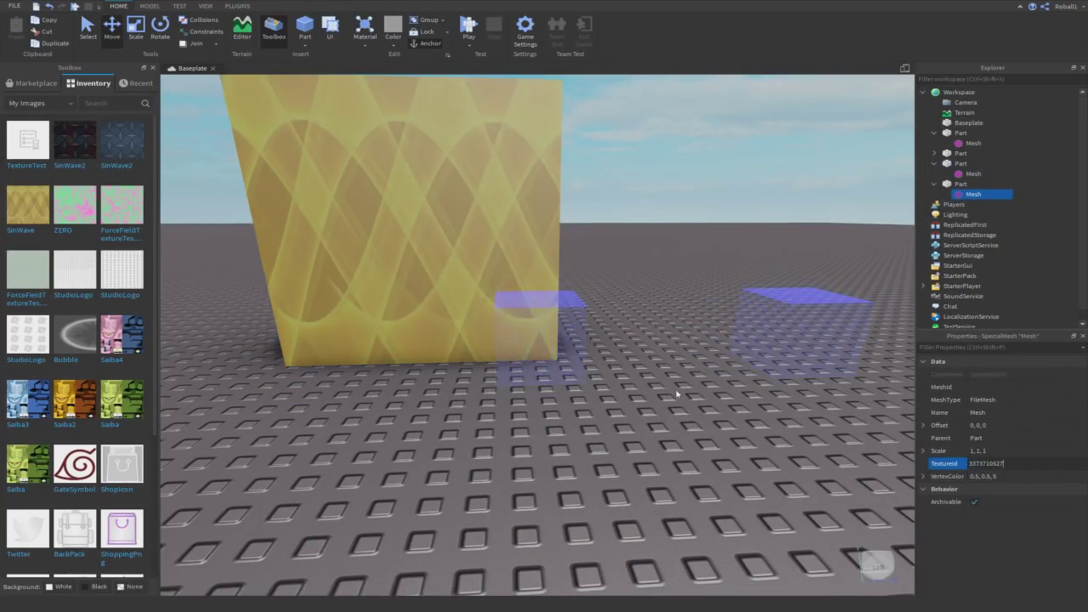
right_click_drag(677, 393, 666, 386)
scroll(666, 387, "up", 5)
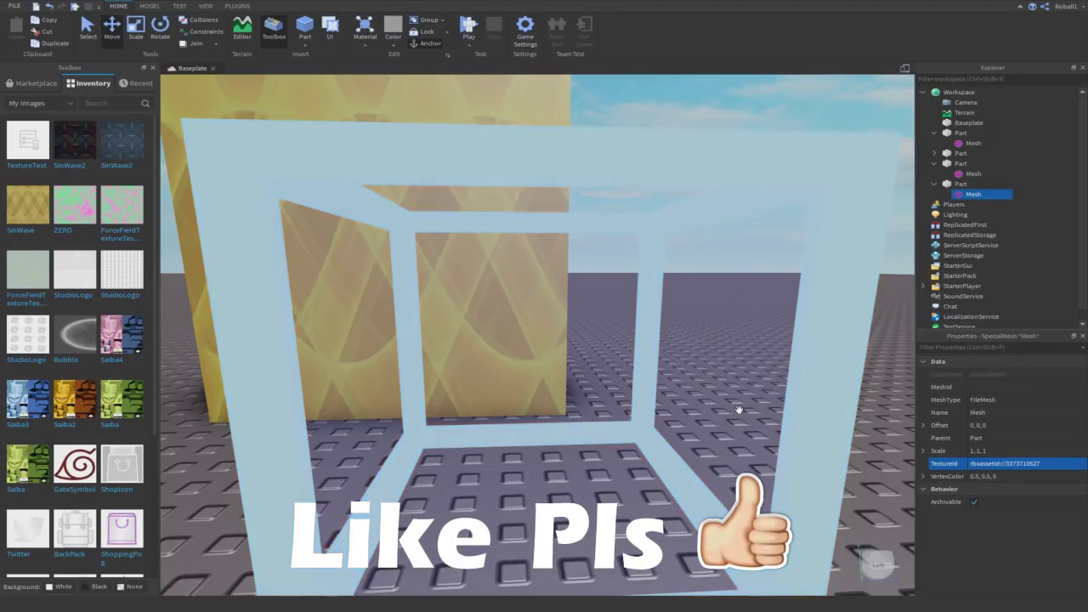
scroll(736, 408, "down", 10)
Step: Cut the SinWave and ZERO decals from the wall part, keeping its TextureTest decal
left_click(301, 136)
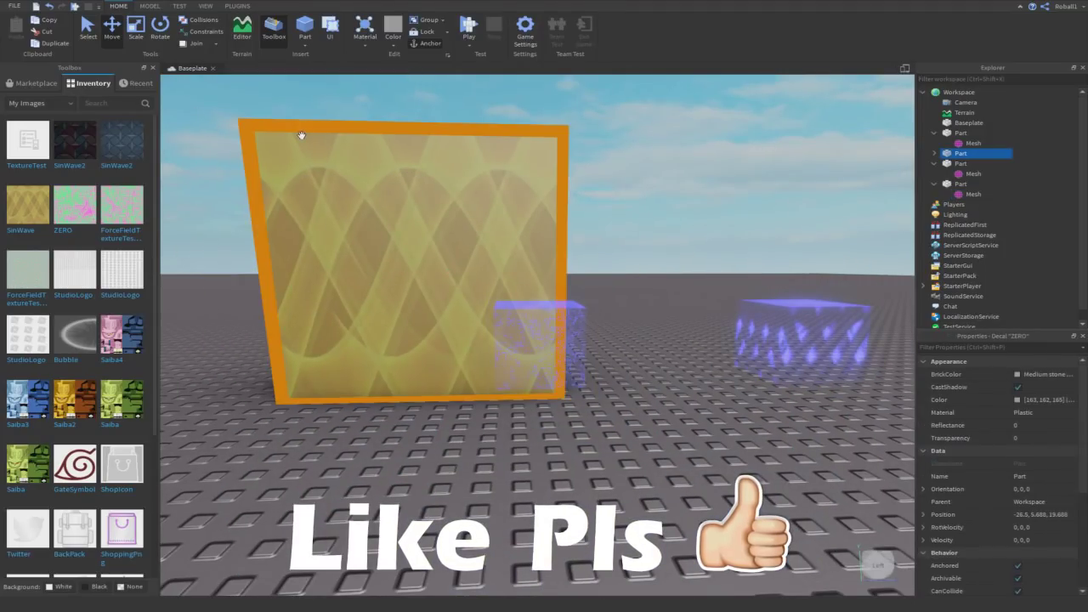
key("ctrl+x")
double_click(308, 151)
key("ctrl+x")
left_click(308, 153)
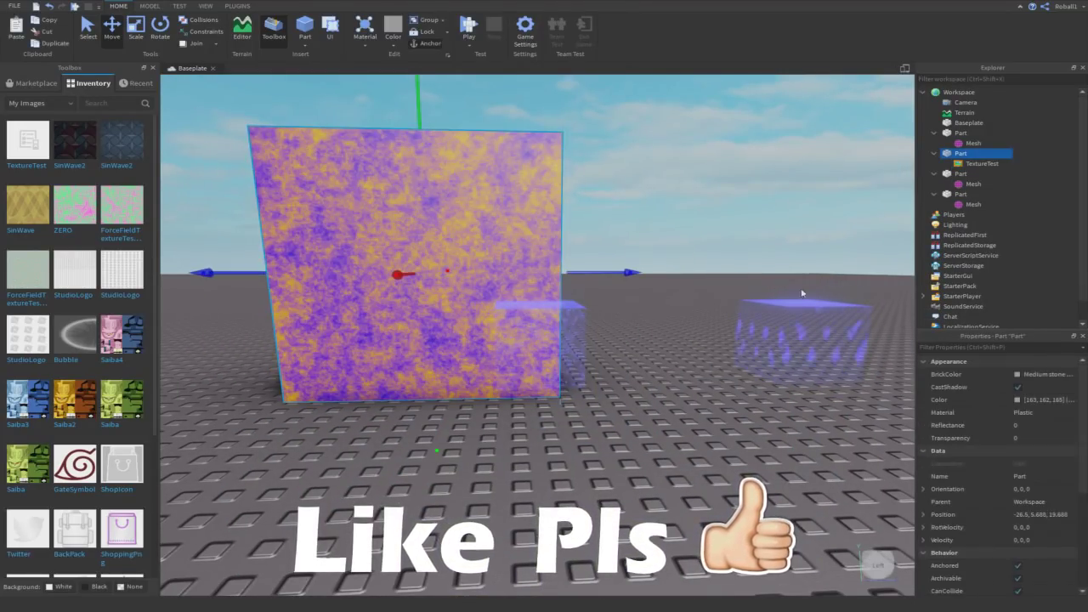
Step: Deselect the wall and examine the TextureTest cube and the other ForceField cubes from several angles
left_click(799, 296)
right_click_drag(797, 300, 796, 304)
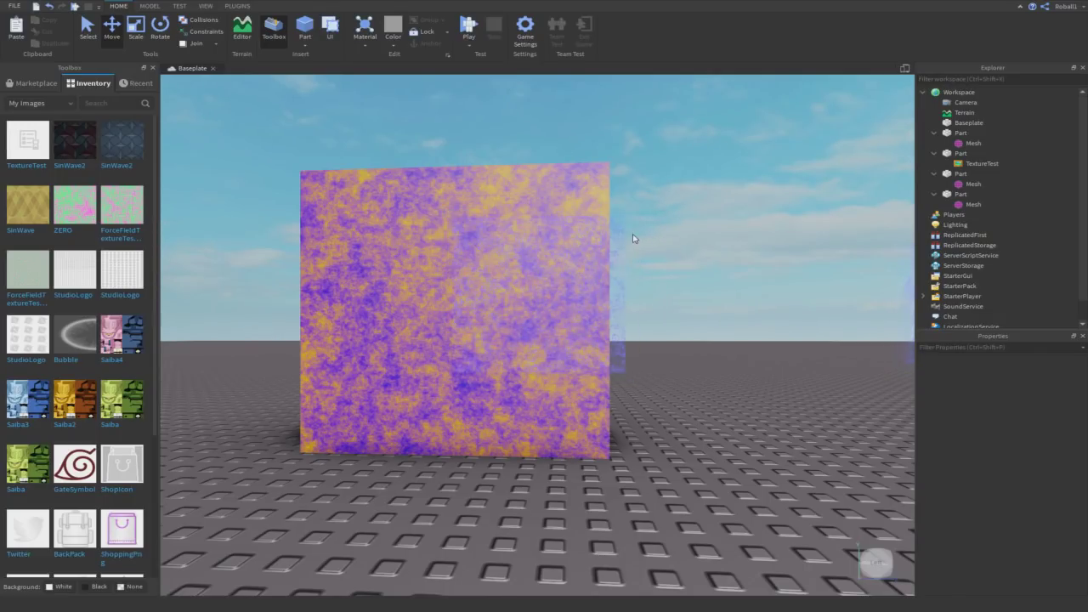
right_click_drag(664, 222, 664, 223)
key("s")
key("w")
key("s")
key("a")
key("w")
key("s")
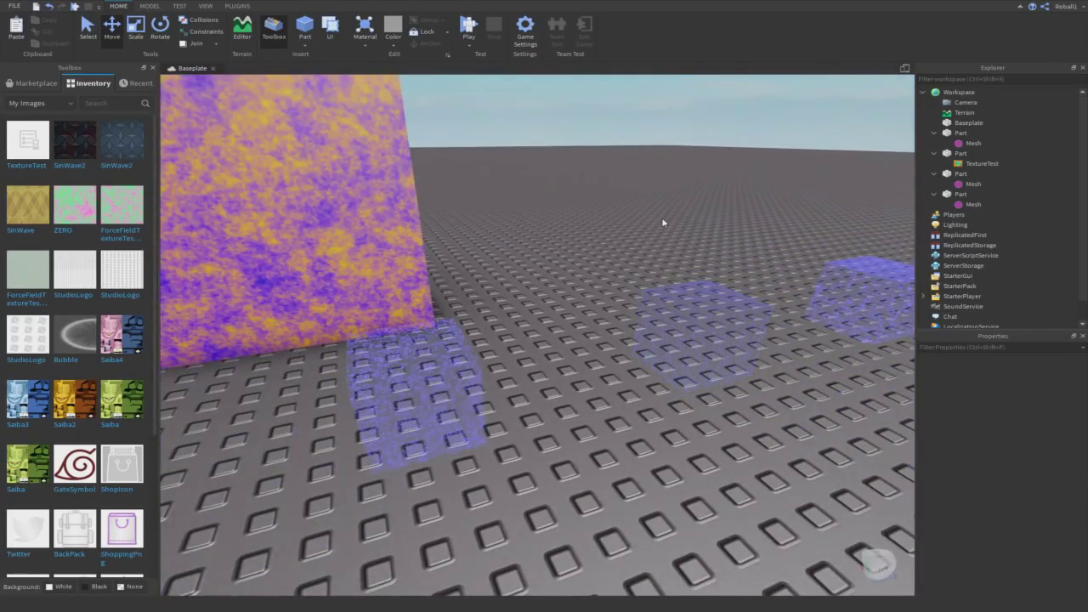
Step: Stretch the TextureTest ForceField cube vertically with the Scale tool until it is about as tall as the wall
left_click(348, 400)
right_click_drag(403, 315, 403, 315)
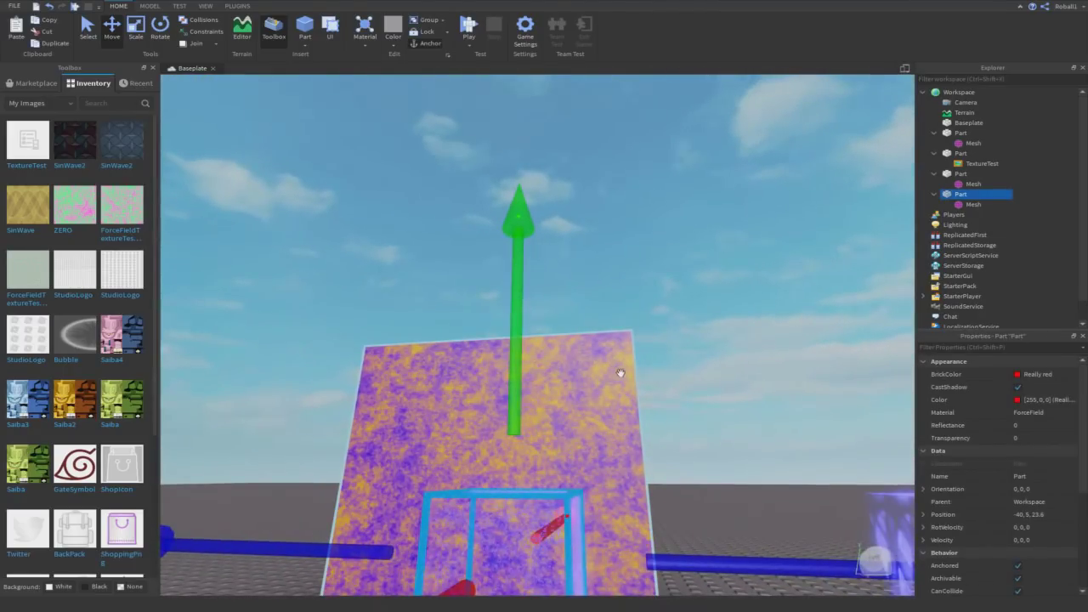
key("ctrl+3")
right_click_drag(620, 373, 621, 372)
key("s")
left_click_drag(510, 270, 502, 114)
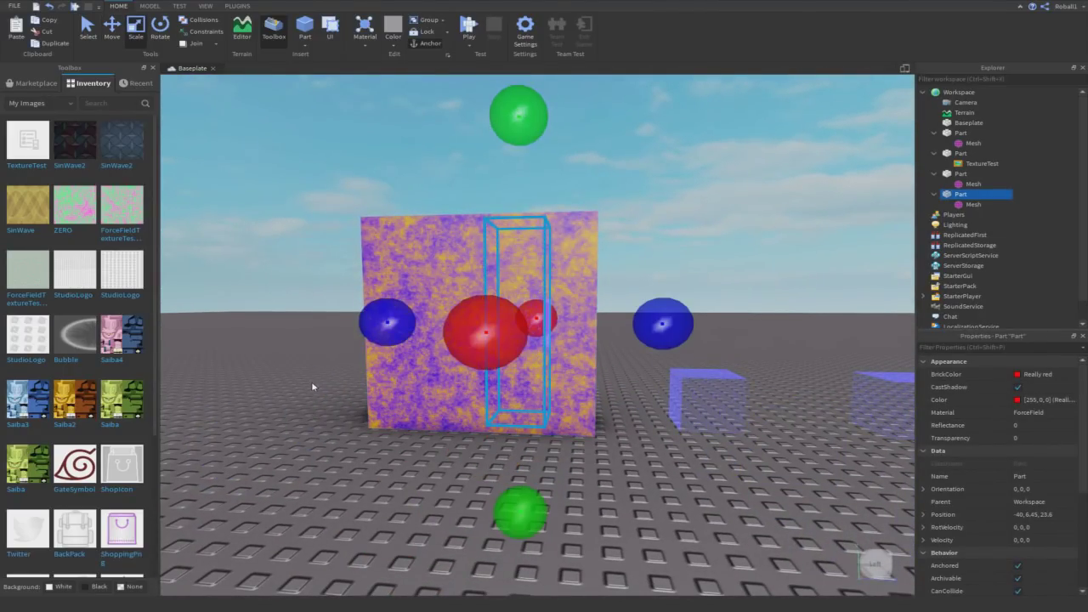
Step: Scale the stretched ForceField part outward along its Z and X axes into a large box and view it from different sides
left_click_drag(387, 322, 236, 316)
right_click_drag(403, 340, 403, 340)
key("d")
left_click_drag(399, 305, 201, 326)
key("s")
right_click_drag(644, 233, 643, 234)
key("d")
key("a")
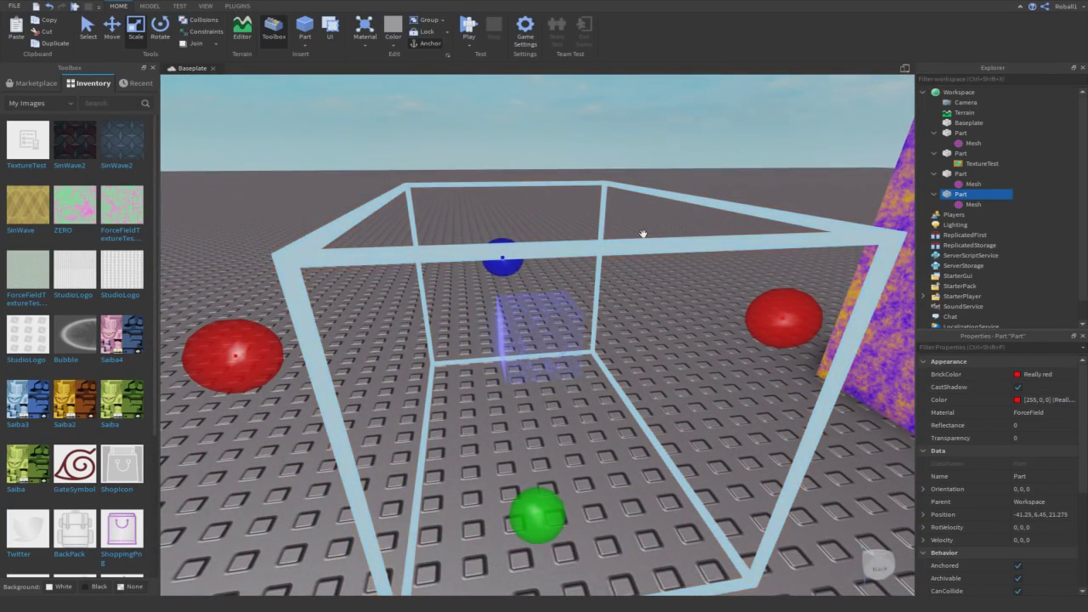
Step: Insert the Sans the Skeleton mesh from the Marketplace's Meshes category into the scene
key("a")
right_click_drag(587, 265, 588, 264)
key("s")
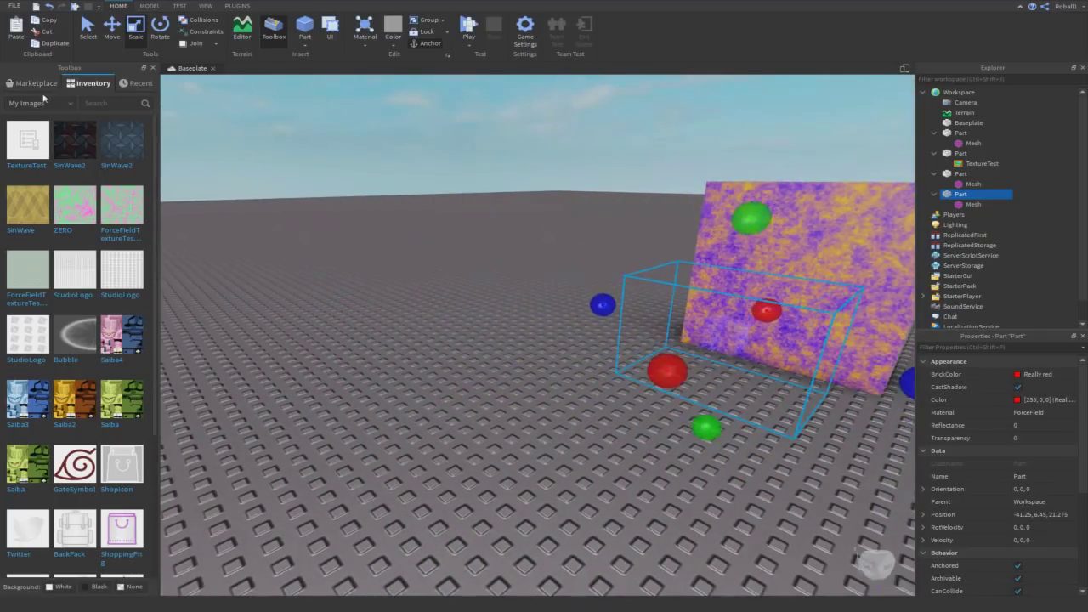
left_click(40, 84)
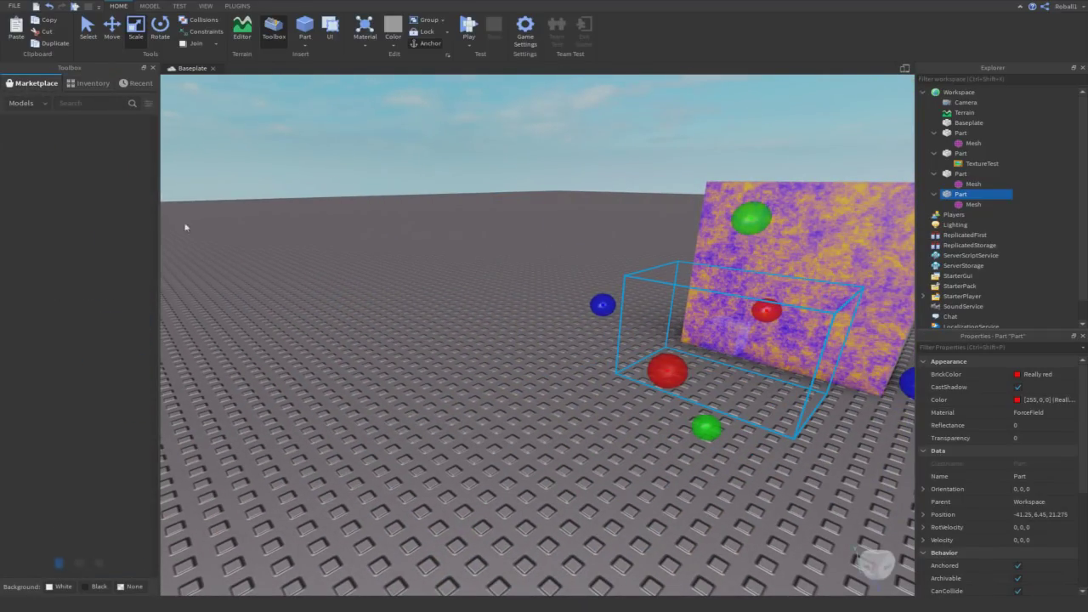
key("d")
right_click_drag(345, 221, 344, 221)
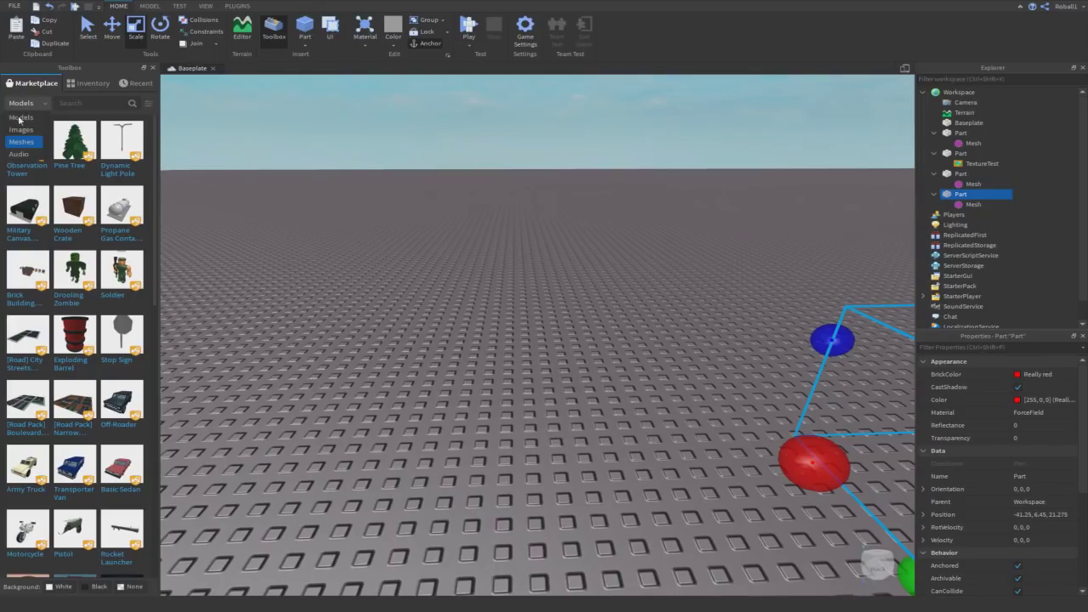
left_click(20, 143)
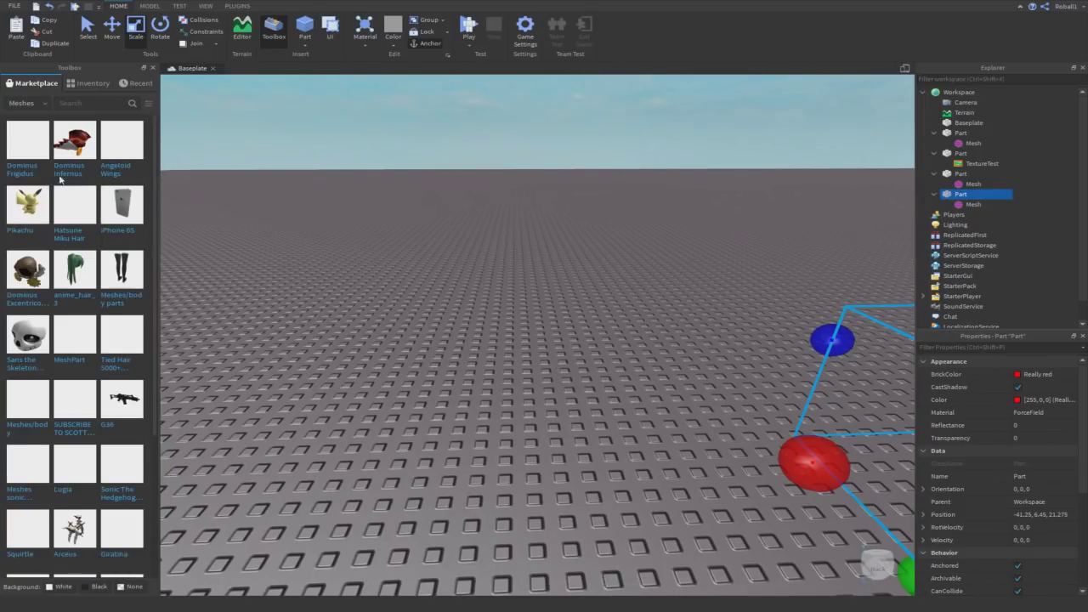
right_click_drag(337, 196, 336, 196)
key("d")
left_click(38, 338)
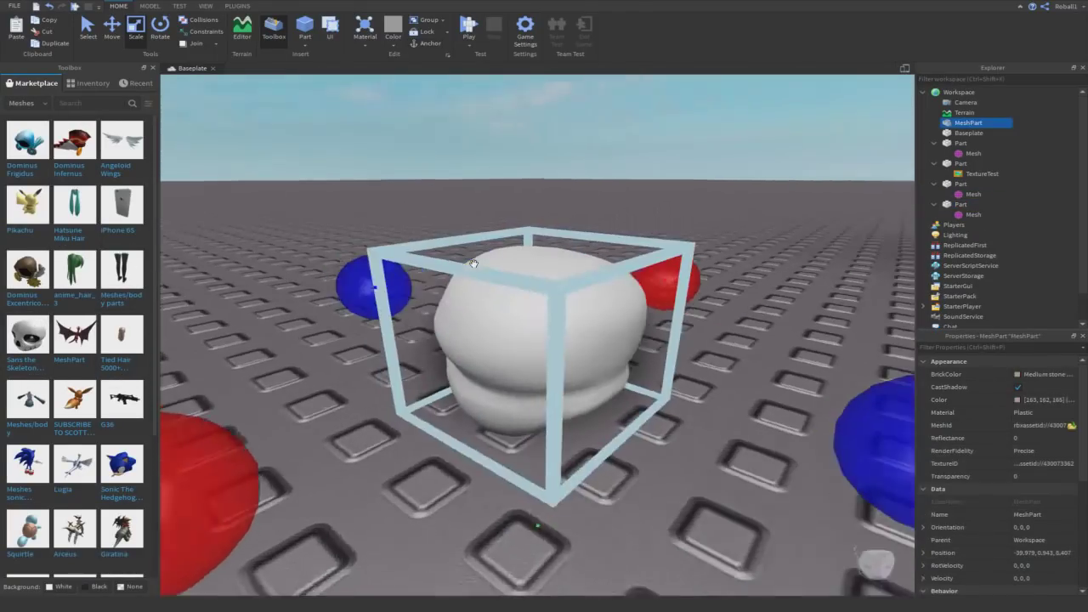
Step: Copy the MeshId of the newly inserted skull MeshPart
left_click(89, 31)
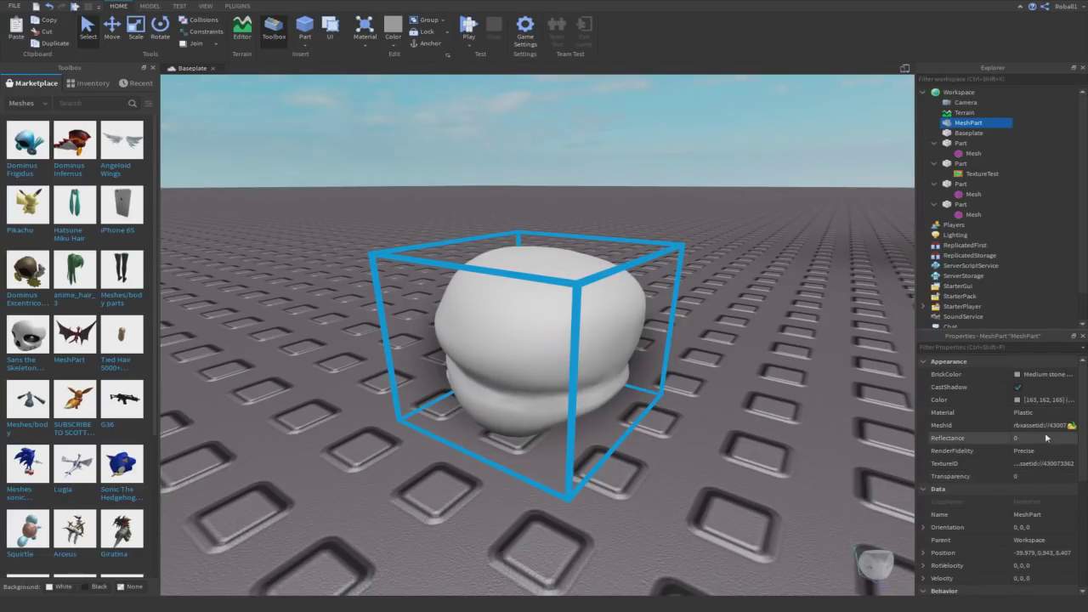
scroll(701, 340, "down", 5)
right_click_drag(644, 296, 615, 306)
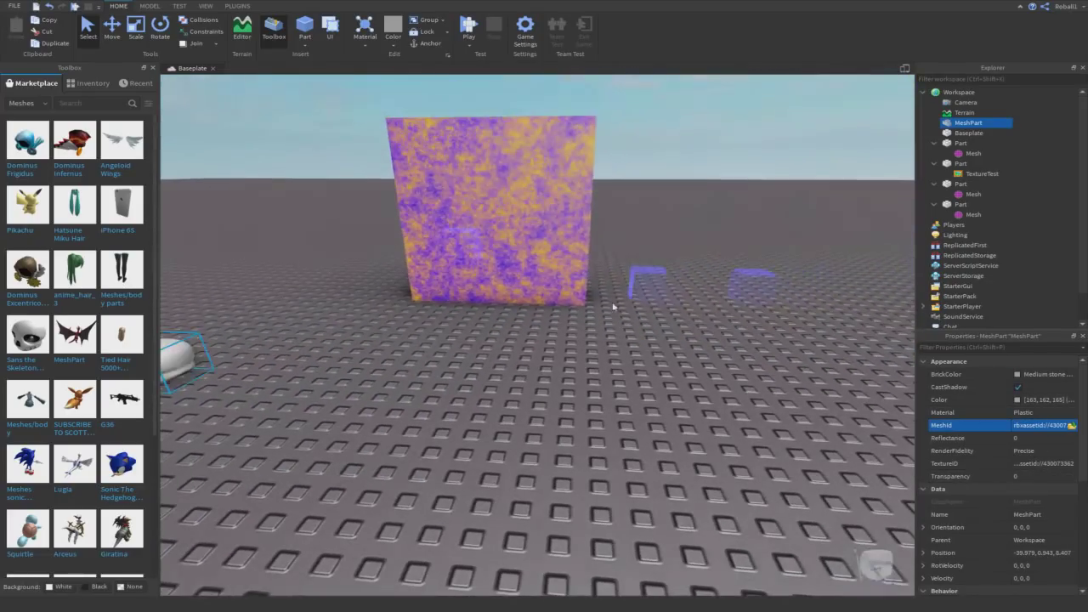
Step: Duplicate the large ForceField box part and move the copy out in front of the wall
left_click(473, 245)
key("ctrl+2")
key("ctrl+d")
left_click_drag(431, 261, 331, 312)
scroll(332, 312, "down", 3)
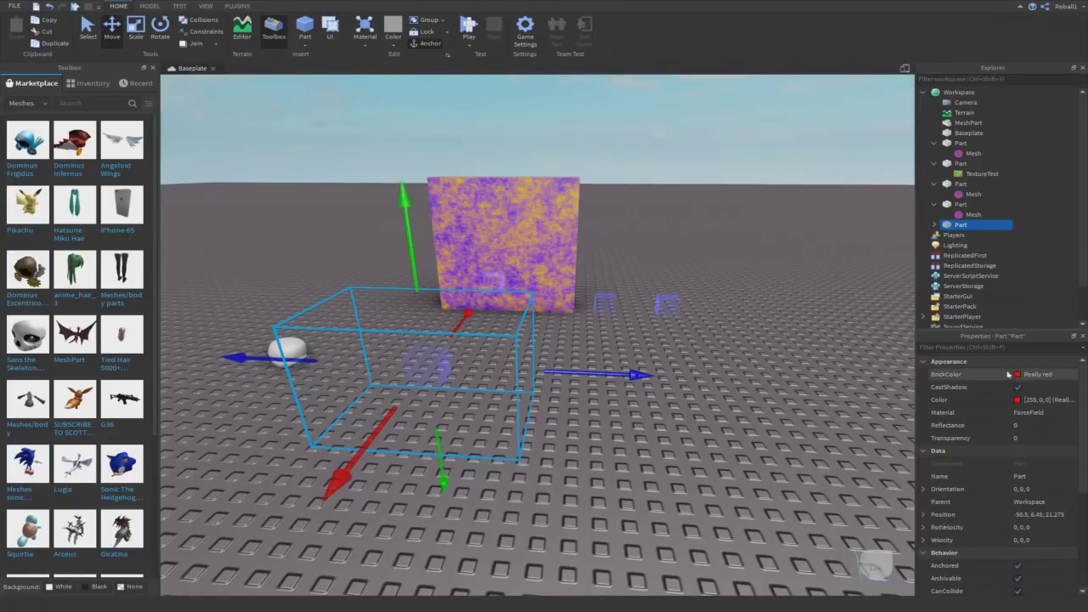
Step: Set the MeshId of the duplicate's SpecialMesh to rbxassetid://430073345 and view the skull up close
left_click(958, 237)
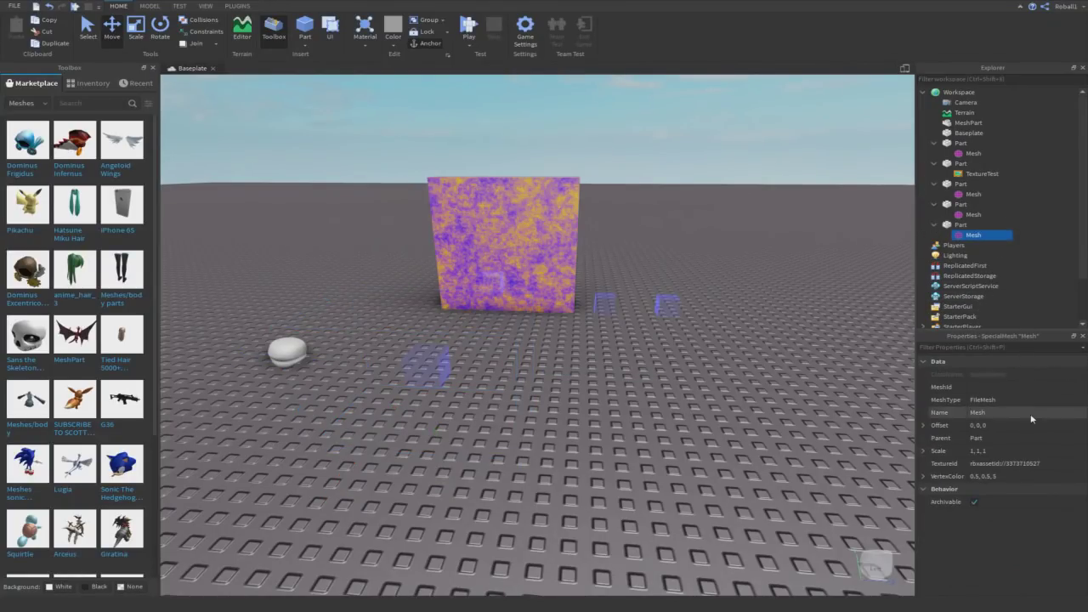
left_click(989, 389)
key("ctrl+v")
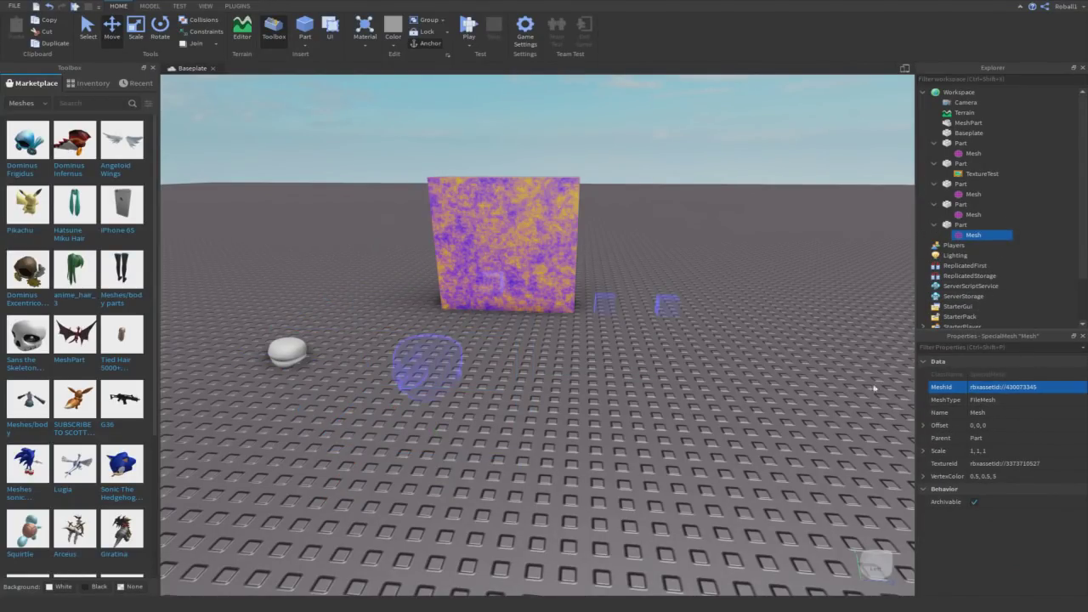
right_click_drag(485, 345, 485, 345)
left_click(486, 345)
key("f")
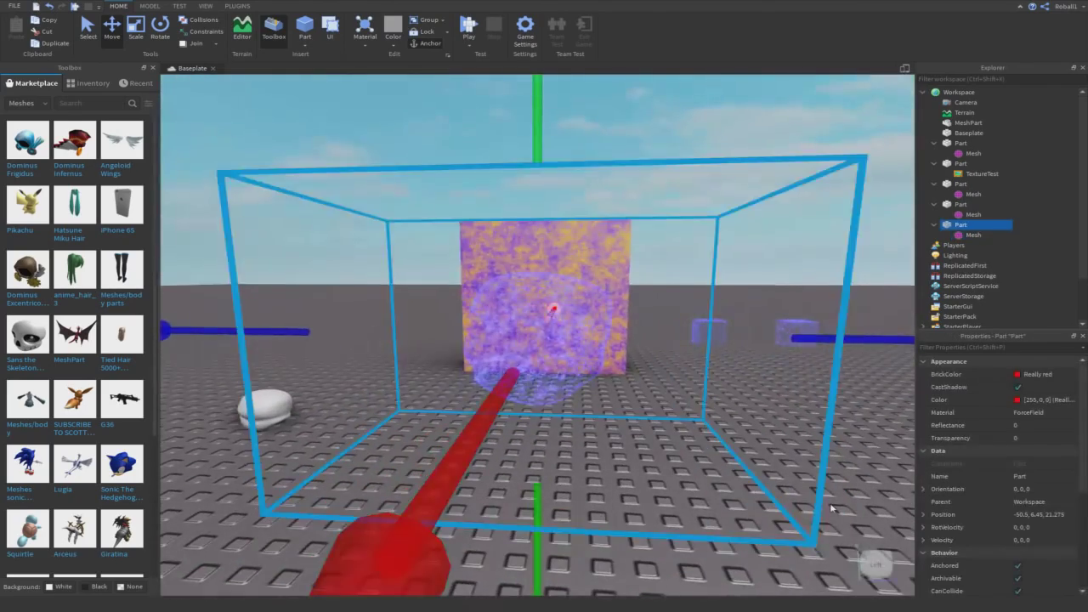
left_click(831, 508)
right_click_drag(831, 507, 831, 508)
key("w")
left_click(304, 331)
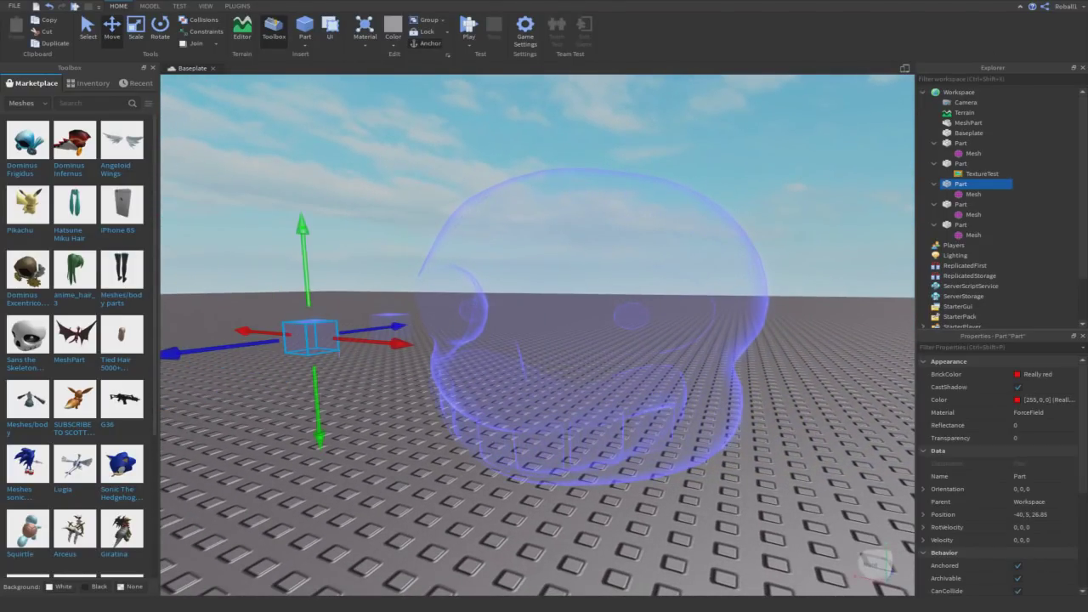
left_click(975, 185)
left_click(963, 192)
left_click(968, 195)
left_click(1034, 452)
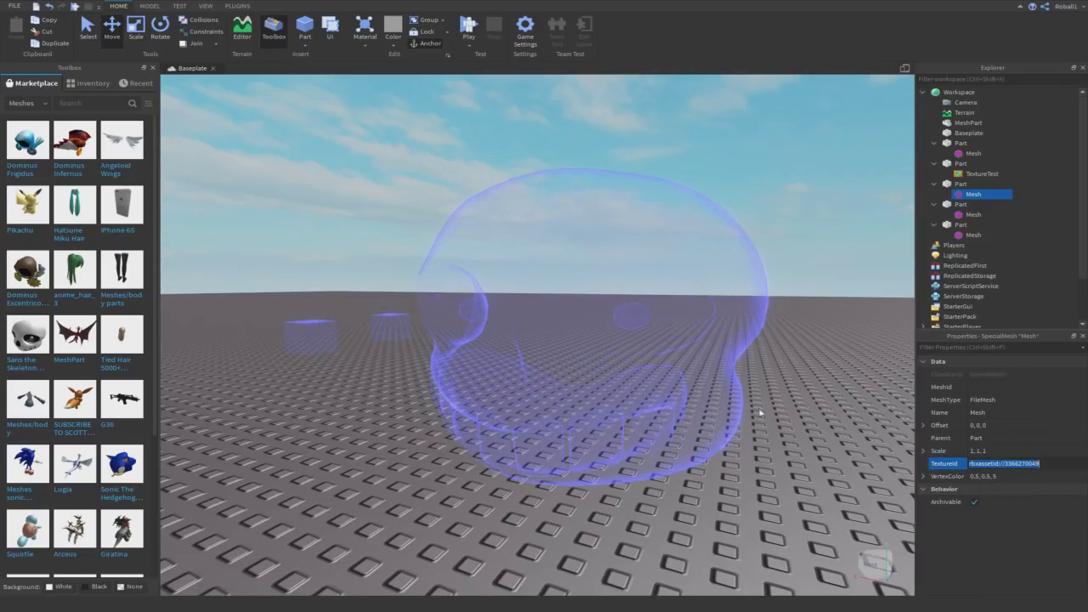
left_click(553, 354)
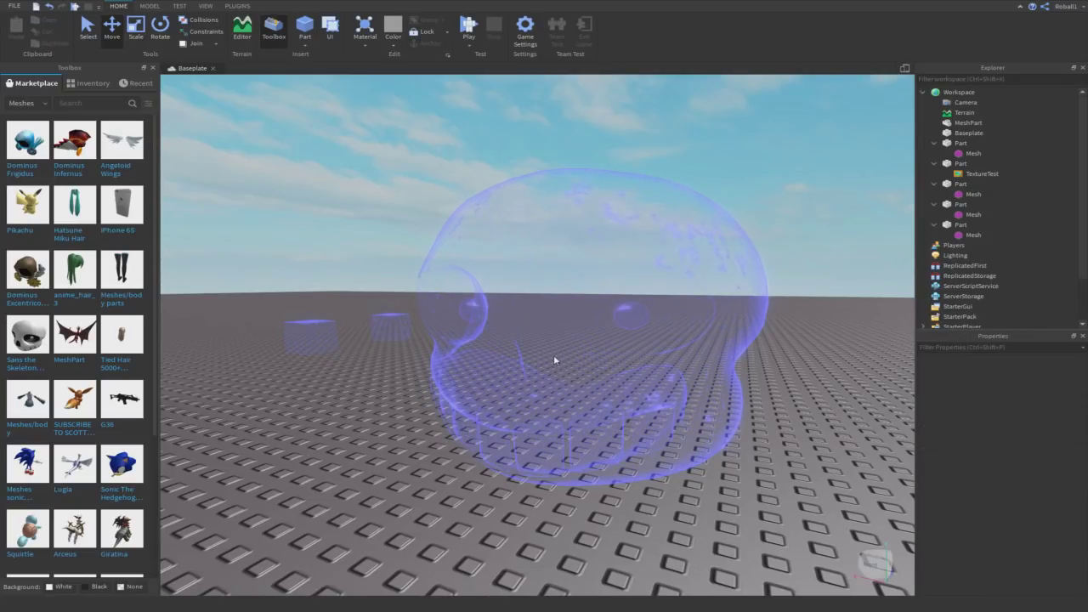
left_click(970, 236)
left_click(1025, 465)
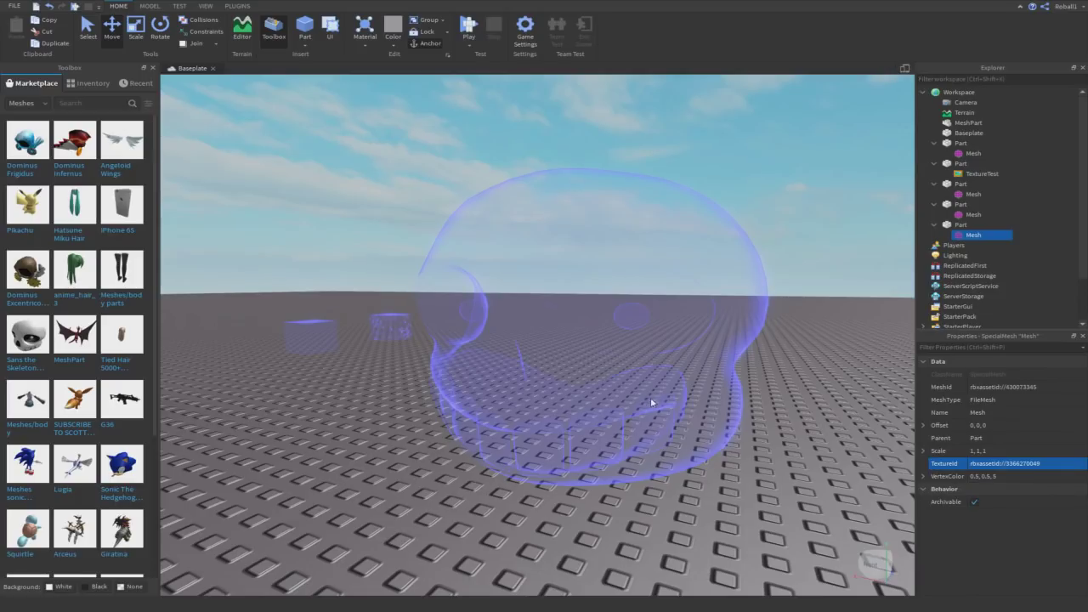
Step: Flatten the skull's ForceField part symmetrically along Y and narrow it along X with the Scale tool
key("a")
right_click_drag(854, 417, 852, 414)
key("d")
key("s")
scroll(468, 280, "up", 2)
left_click(468, 280)
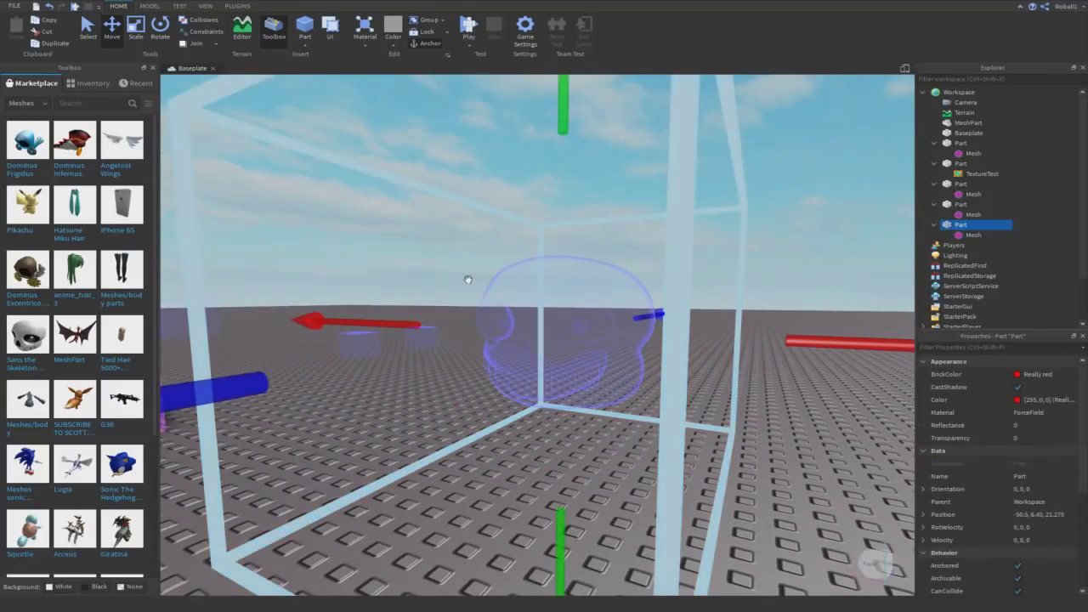
key("ctrl+3")
left_click_drag(540, 162, 588, 259, "ctrl")
left_click_drag(796, 336, 699, 342, "ctrl")
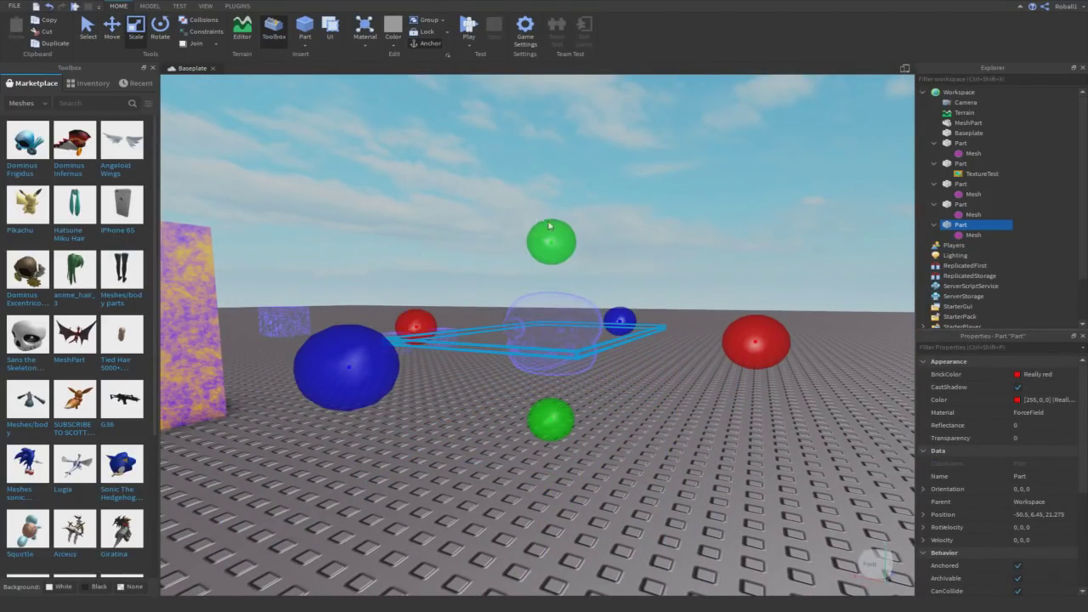
Step: Raise the flattened skull part's height slightly and shrink it symmetrically along X and Z into a compact box
left_click_drag(548, 230, 547, 213, "ctrl")
left_click_drag(761, 359, 685, 327, "ctrl")
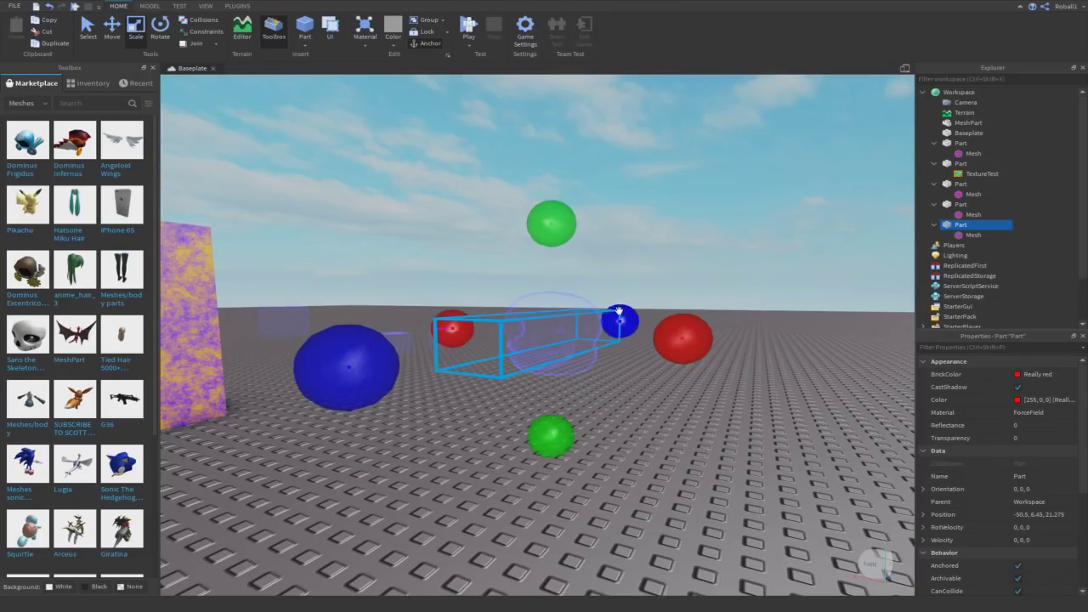
left_click_drag(619, 312, 589, 313, "ctrl")
key("f")
right_click_drag(590, 311, 631, 300)
scroll(590, 311, "down", 5)
key("alt+Tab")
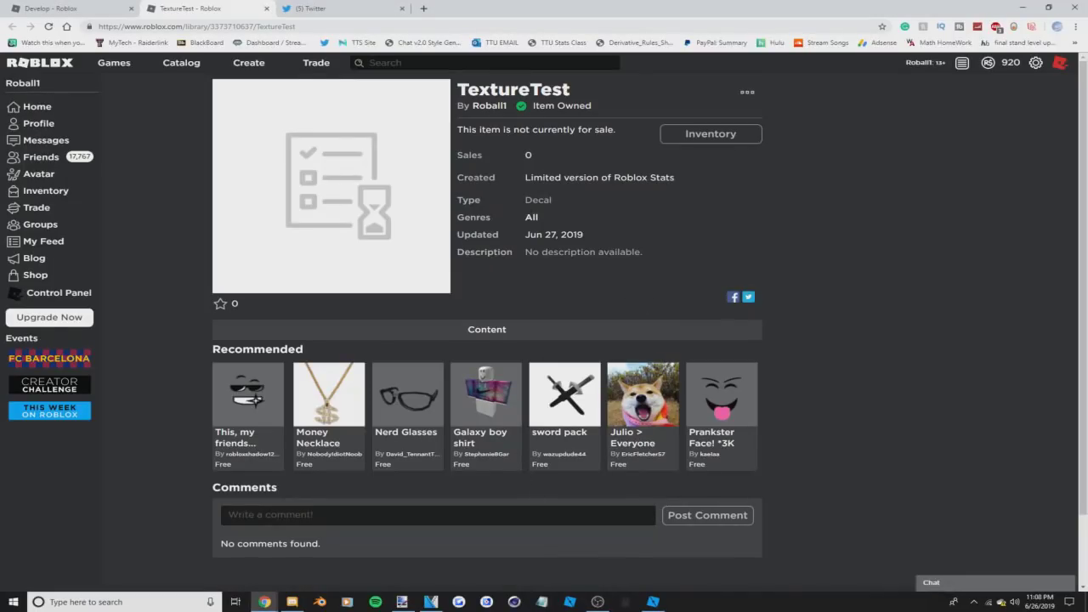
left_click(597, 602)
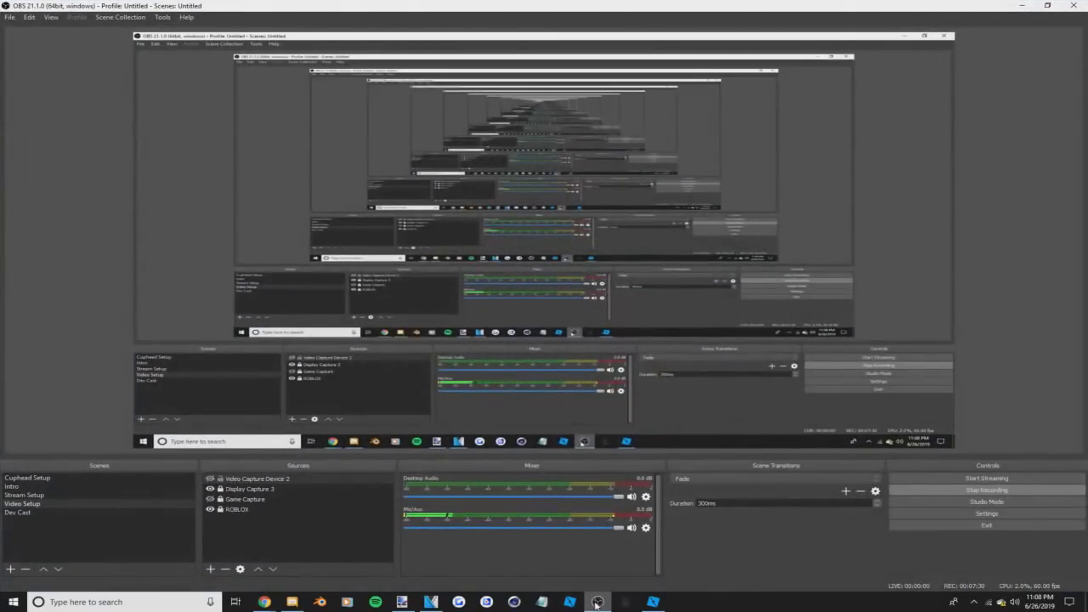
left_click(652, 605)
Step: Deselect the skull part and examine it, the textured wall and the other ForceField cubes from several angles
right_click_drag(652, 381, 493, 353)
key("f")
scroll(492, 354, "down", 5)
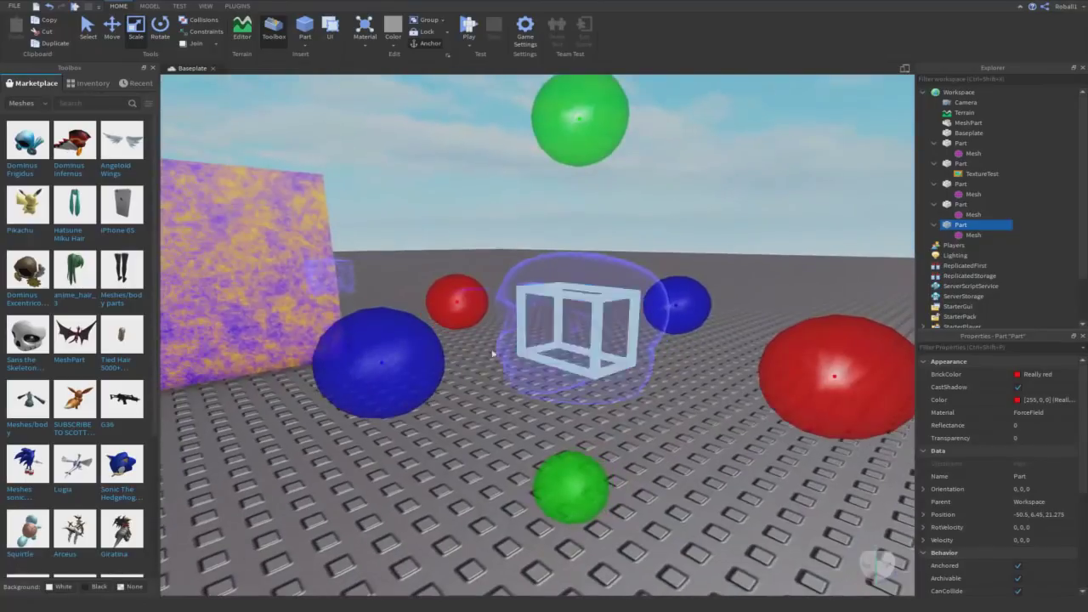
right_click_drag(485, 304, 485, 305)
key("a")
left_click(485, 305)
scroll(484, 304, "down", 5)
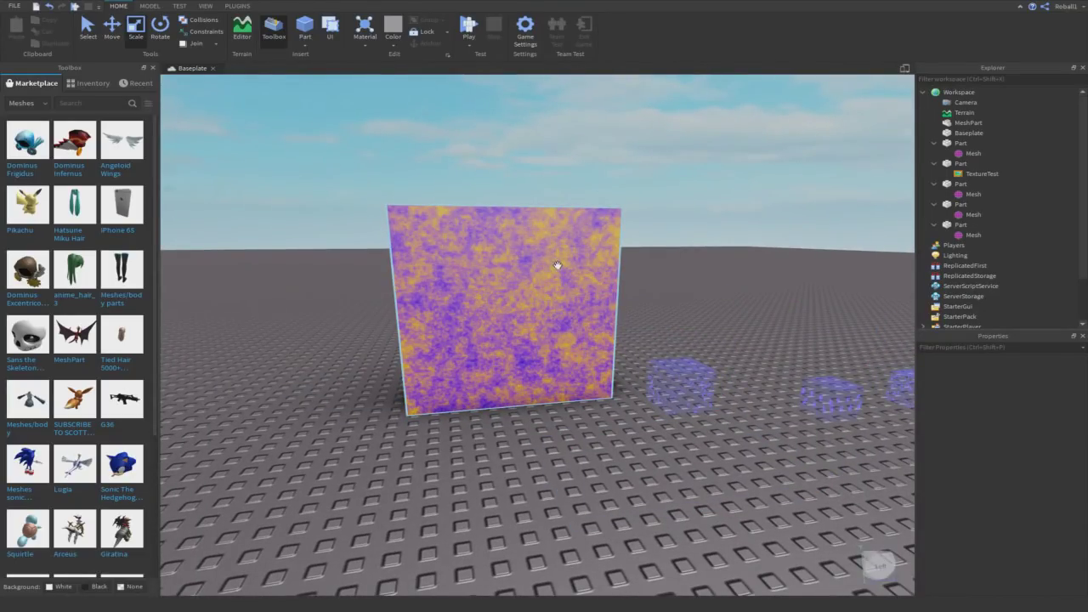
right_click_drag(558, 267, 558, 267)
key("w")
key("s")
key("s")
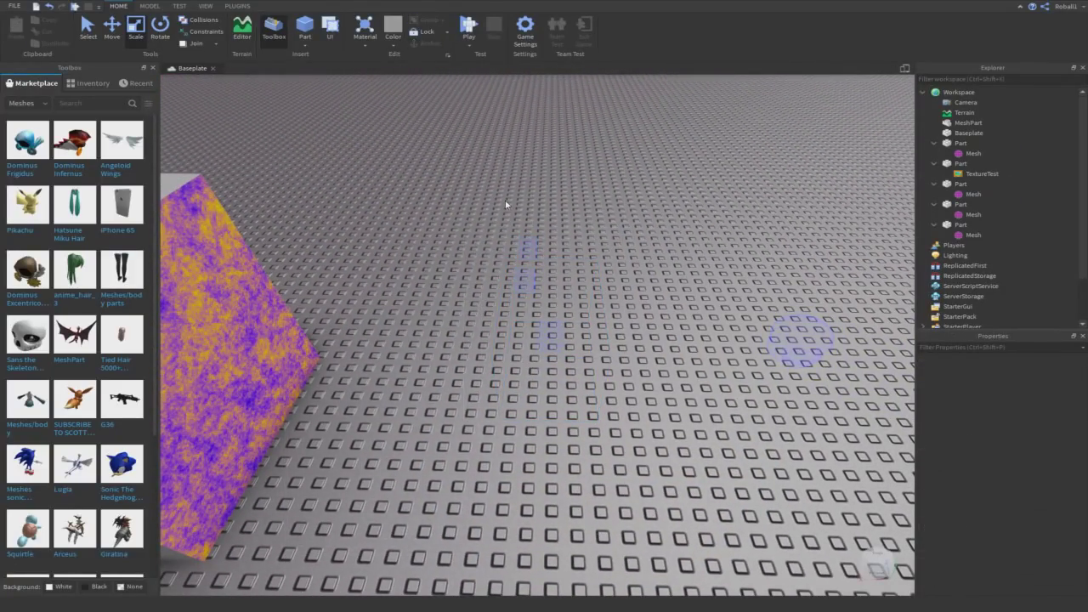
key("d")
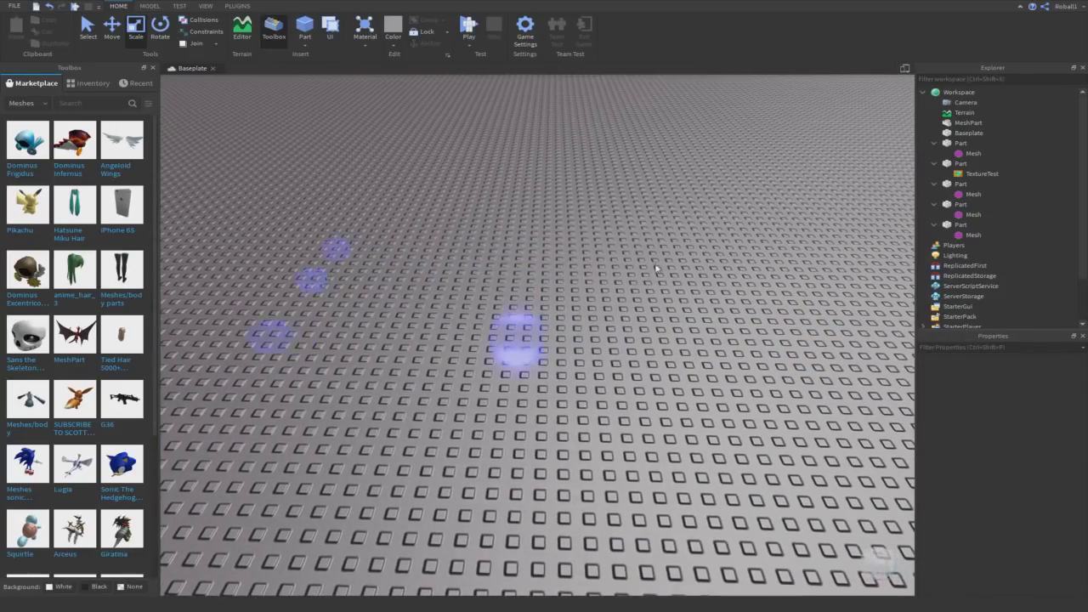
Step: Stretch the skull's ForceField part taller along Y and wider along X with the Scale tool
key("f")
right_click_drag(539, 303, 539, 304)
key("s")
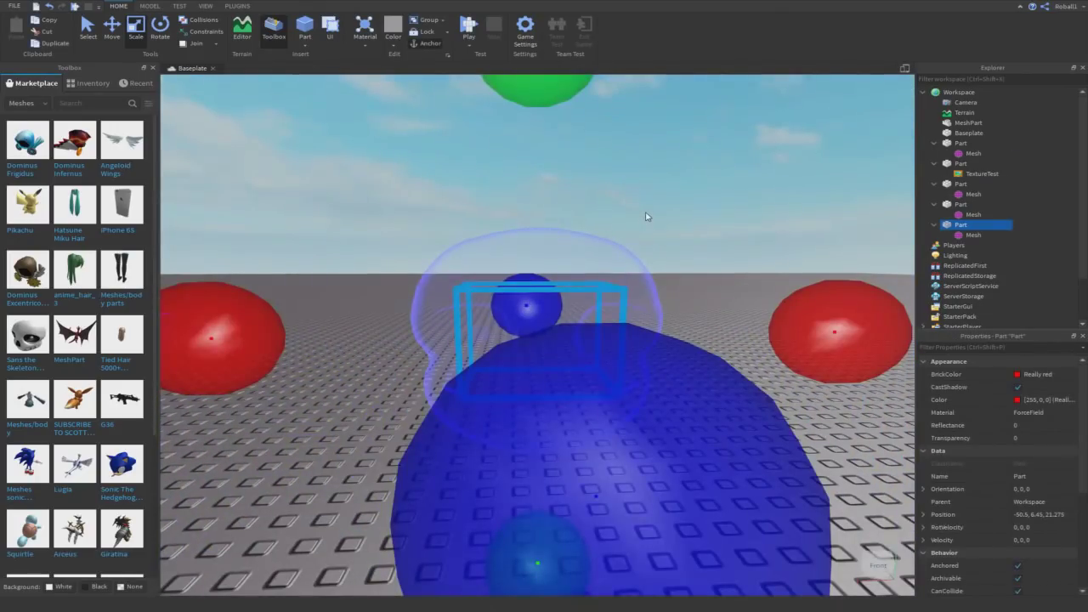
right_click_drag(646, 214, 646, 212)
key("f")
scroll(646, 212, "down", 5)
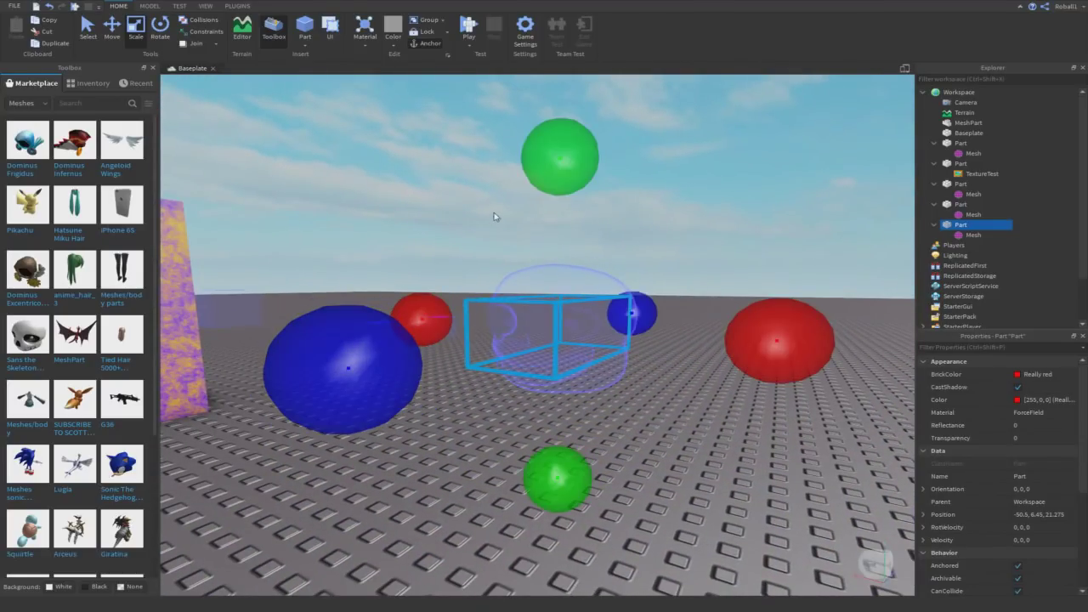
left_click_drag(583, 137, 571, 93)
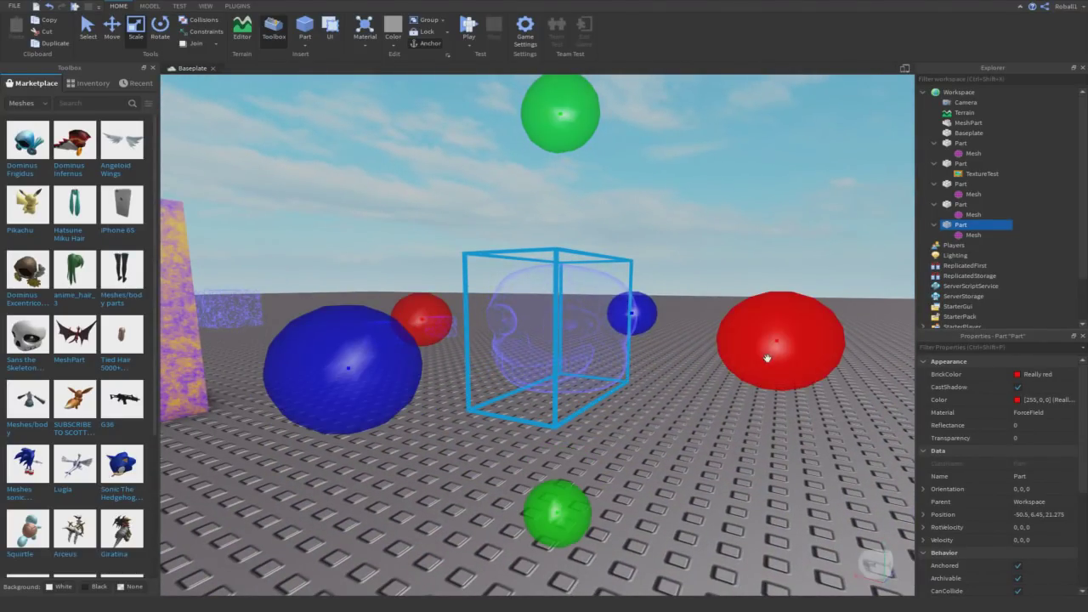
left_click_drag(767, 359, 827, 385)
Step: Examine the enlarged skull part up close and the whole scene with the wall from a distance
scroll(753, 380, "up", 4)
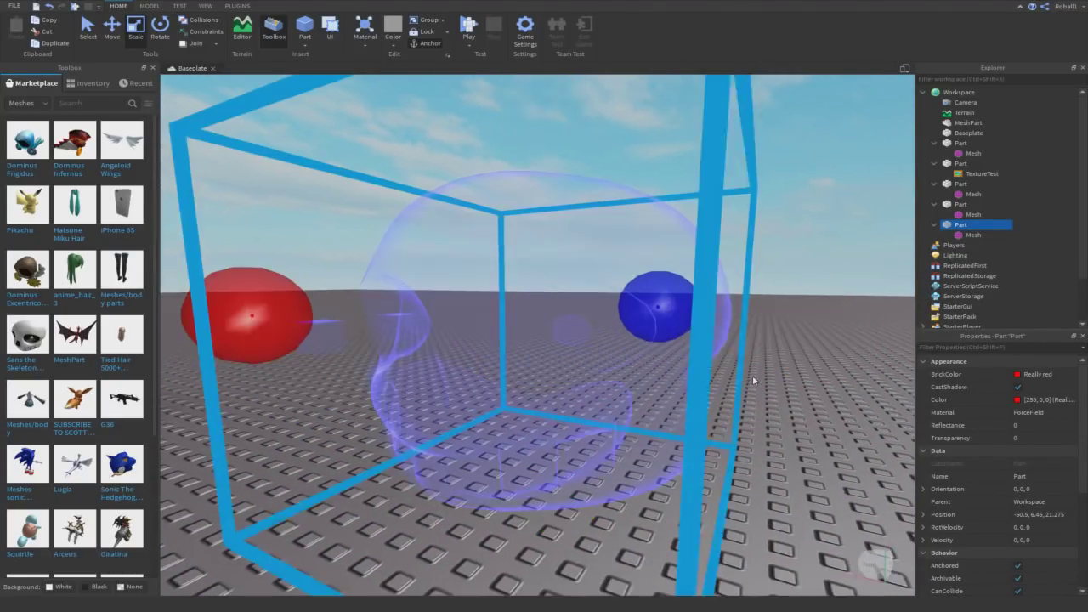
right_click_drag(753, 381, 752, 376)
scroll(651, 262, "down", 5)
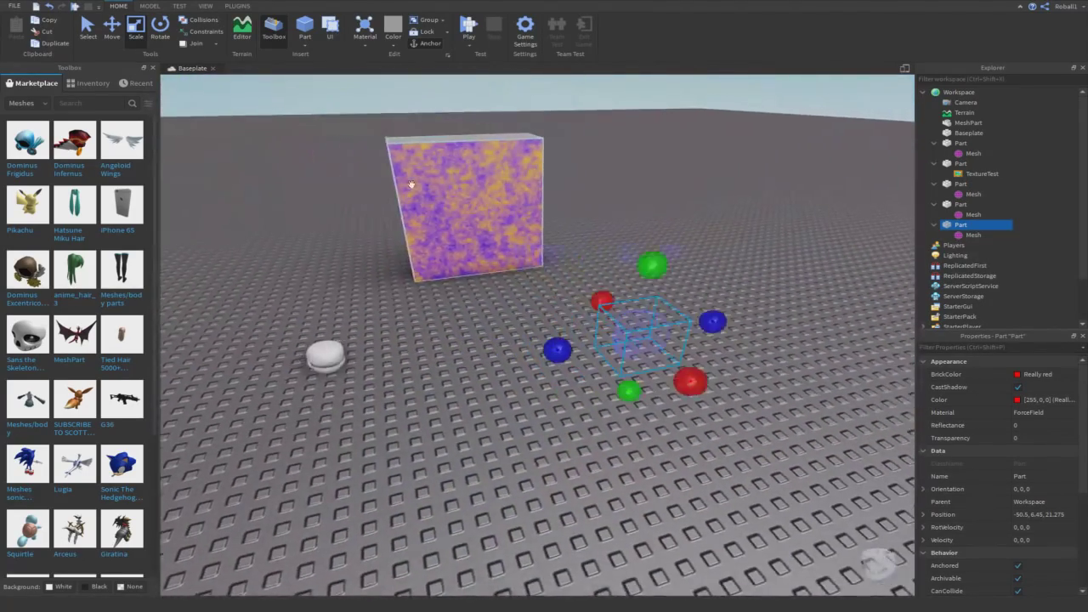
scroll(502, 175, "up", 1)
scroll(507, 185, "up", 2)
right_click_drag(507, 185, 508, 198)
scroll(488, 354, "up", 3)
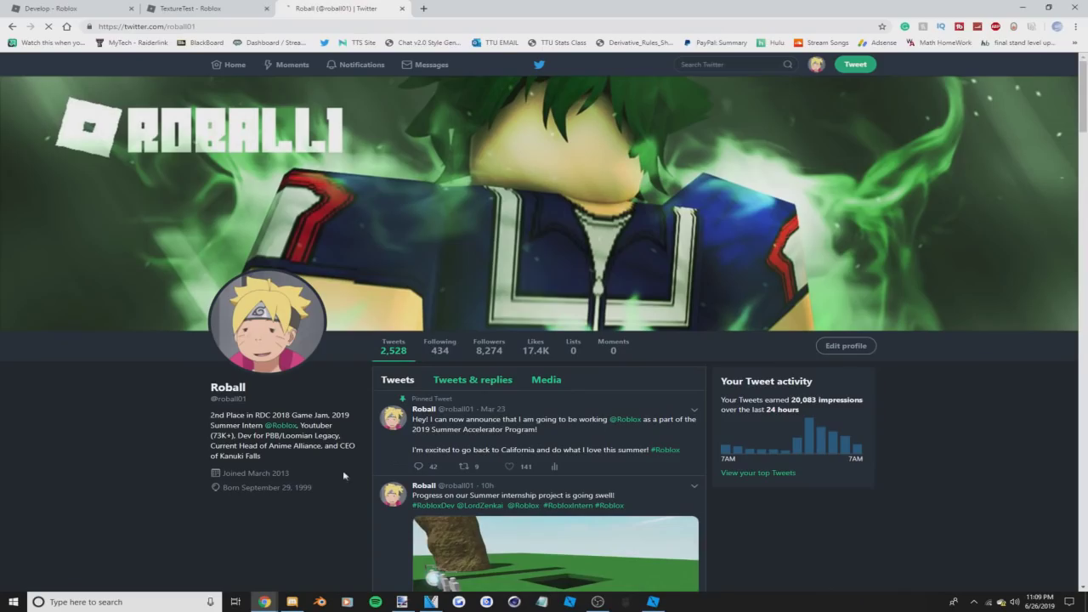
Step: Switch to the Twitter profile in the browser and watch the summer internship project video in full screen
scroll(145, 255, "down", 5)
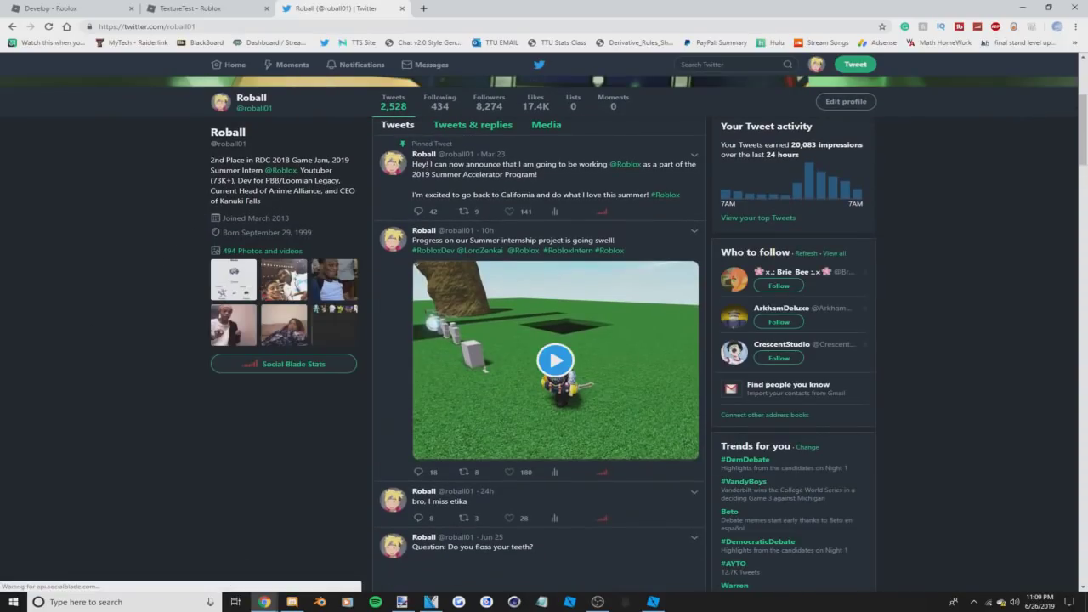
scroll(156, 206, "up", 2)
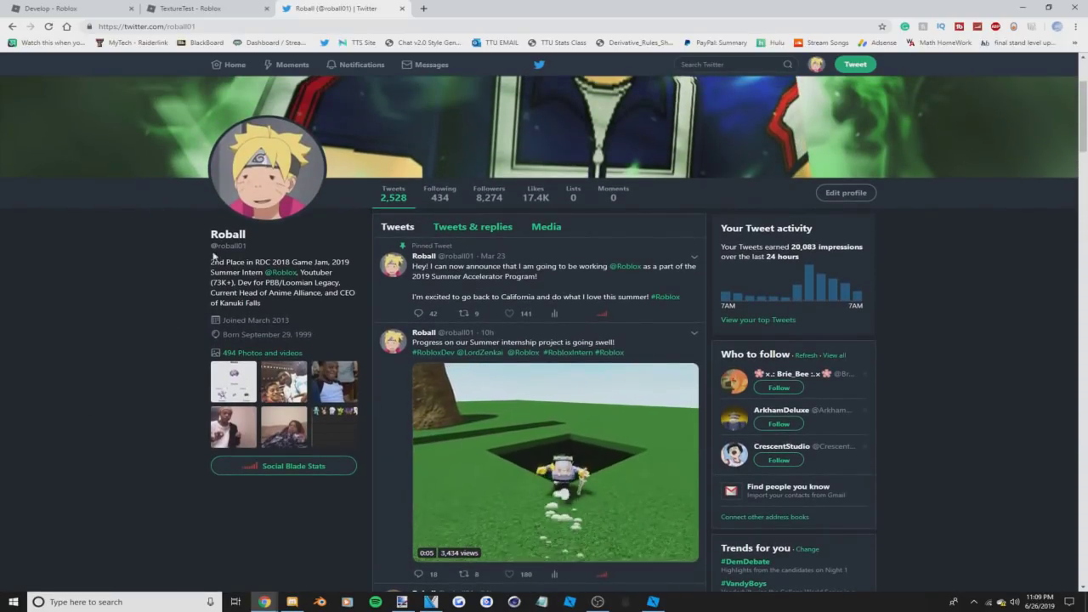
scroll(587, 425, "down", 1)
left_click(683, 503)
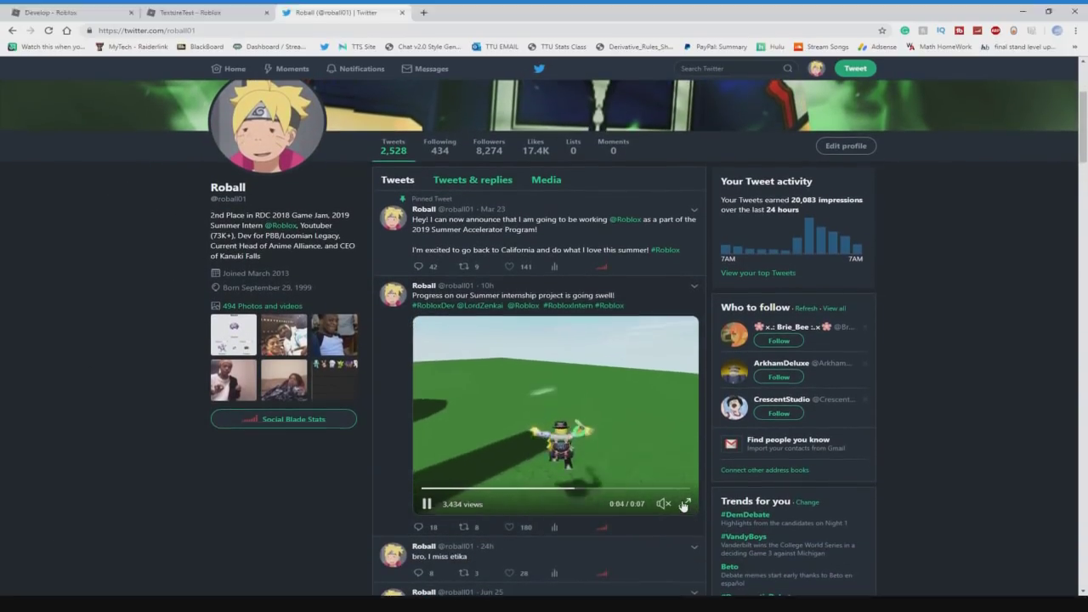
left_click(684, 504)
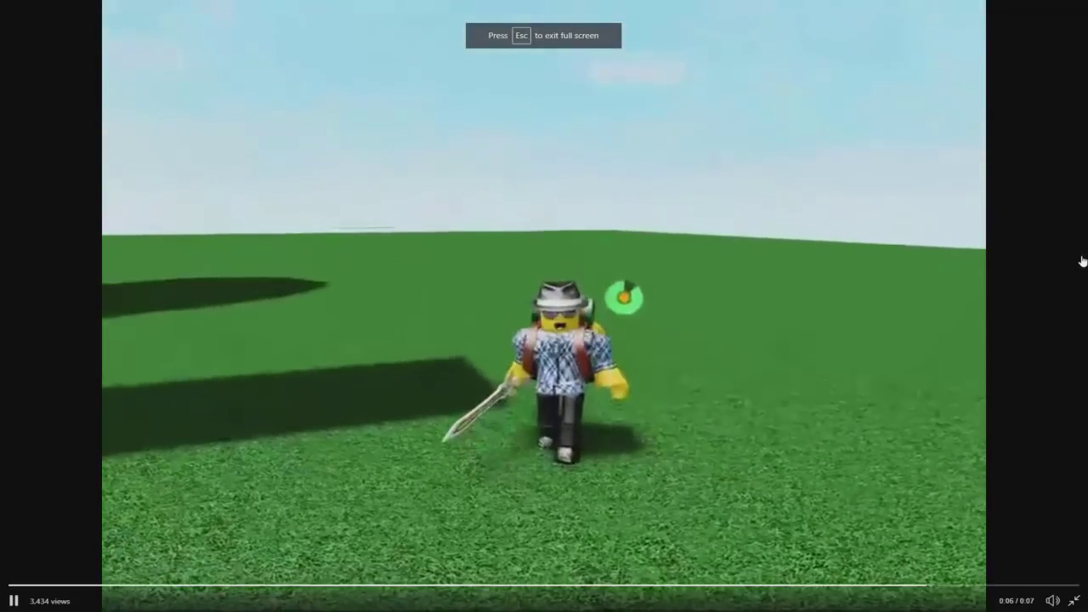
key("Escape")
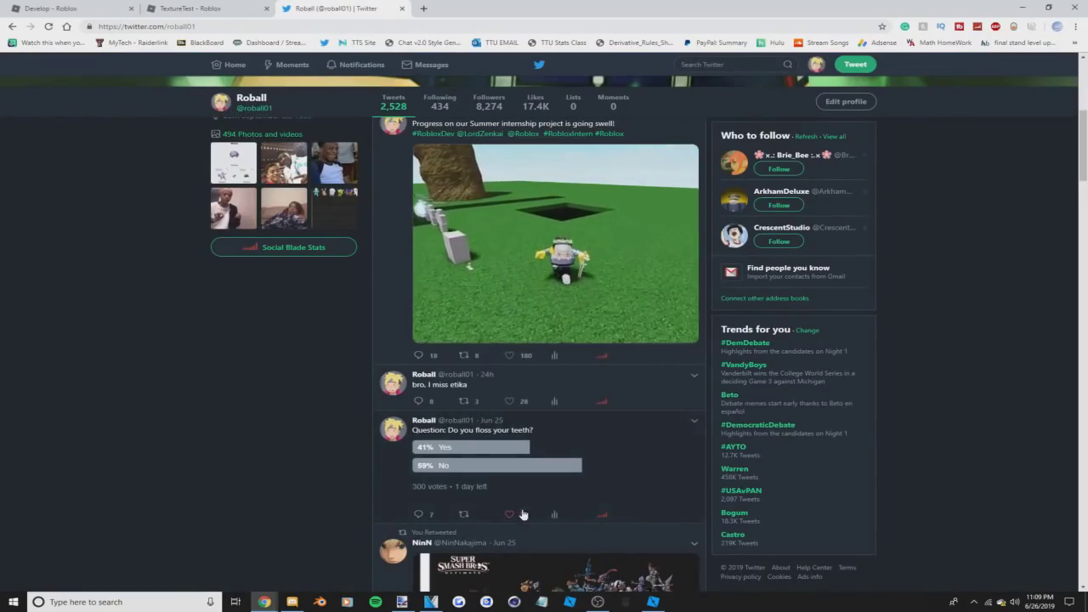
Step: Look over the Twitter profile from the poll back up to the internship project post and the profile header
scroll(471, 235, "up", 2)
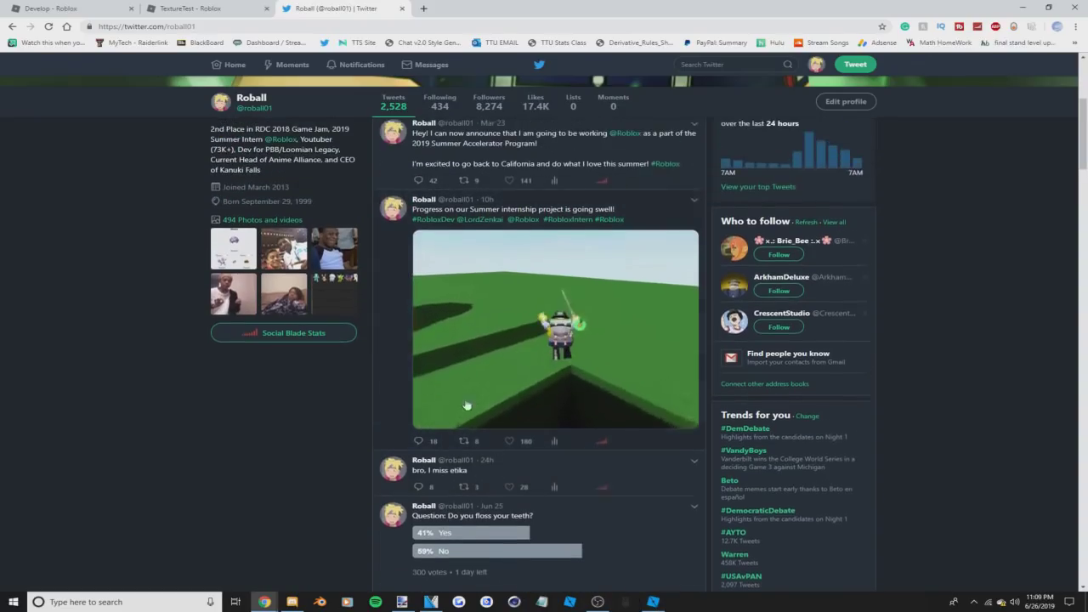
scroll(181, 355, "up", 5)
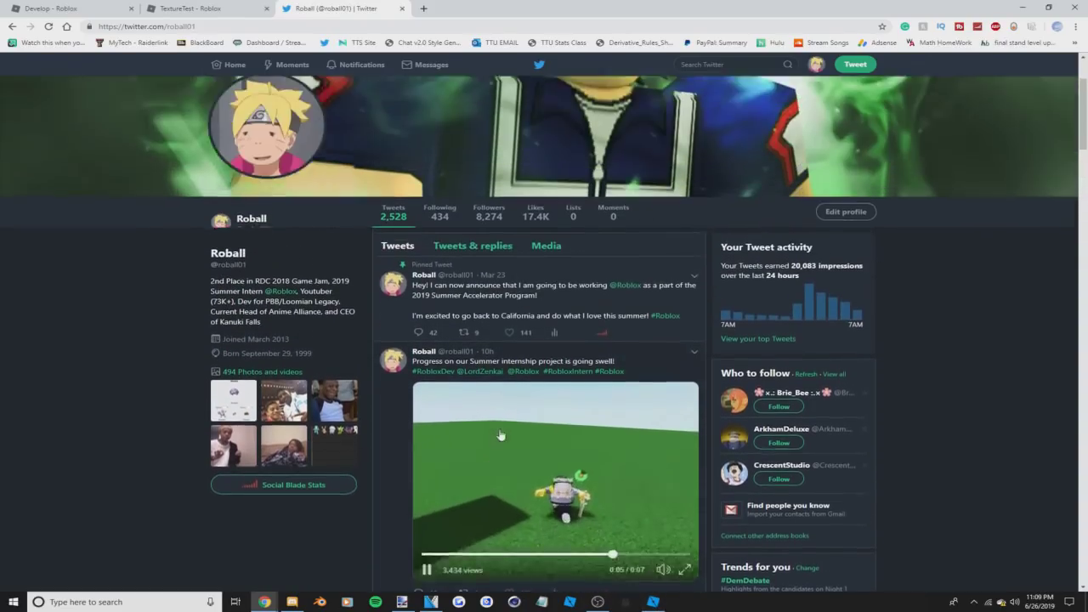
scroll(153, 349, "down", 1)
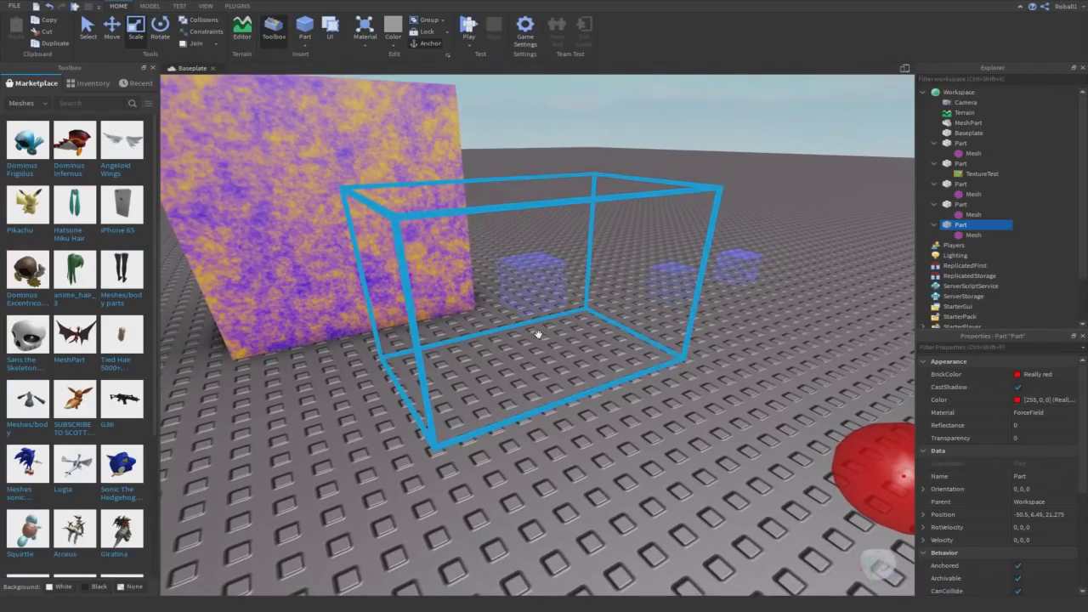
scroll(537, 334, "up", 3)
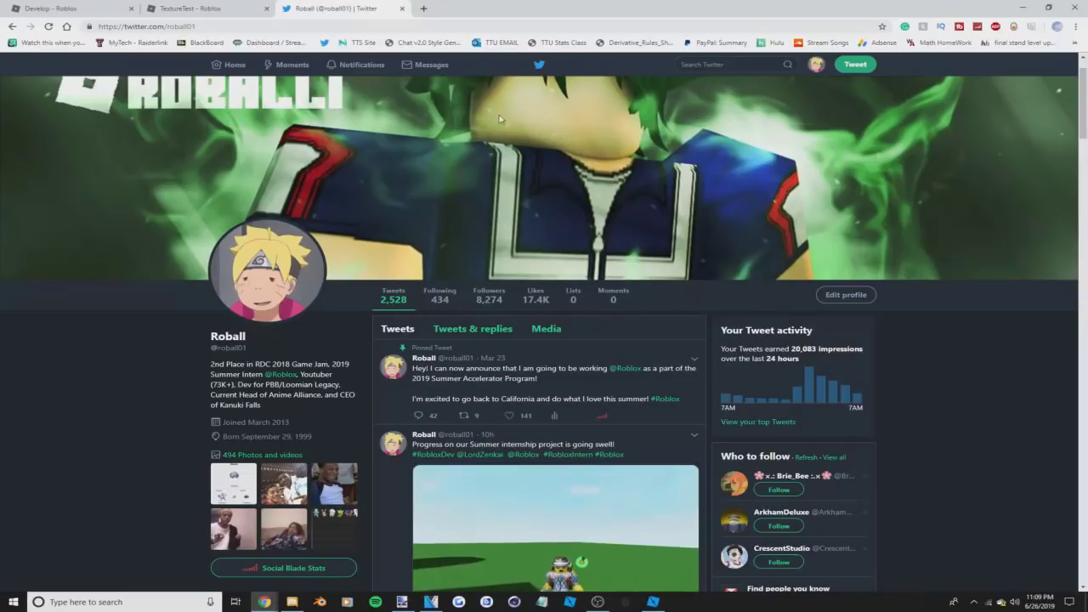
Step: Search Google Images for "cloud pattern" in a new browser tab
left_click(420, 7)
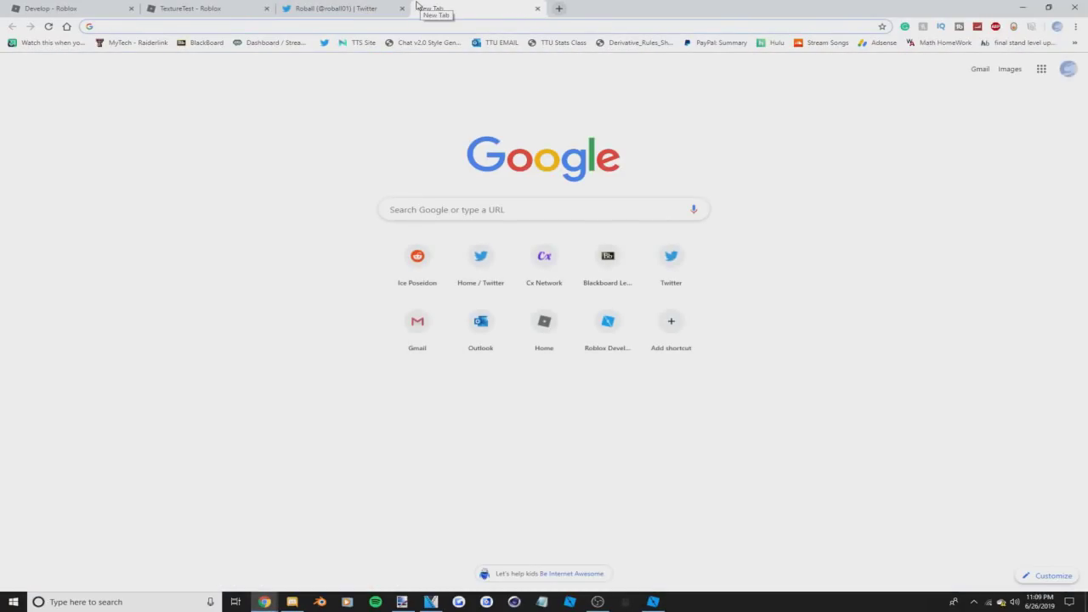
type("cloud pattern")
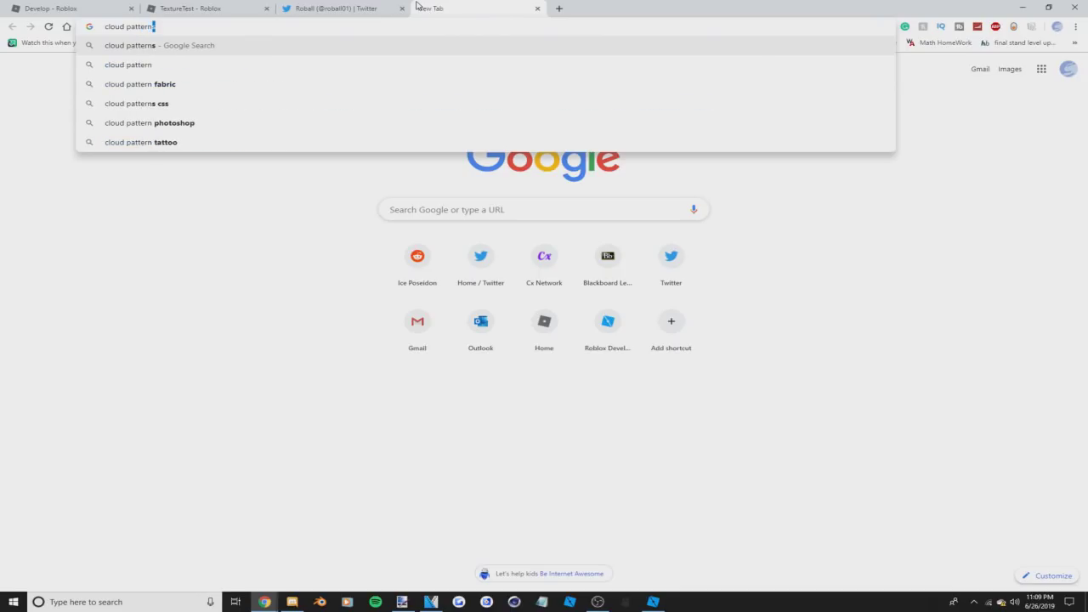
key("BackSpace")
key("Return")
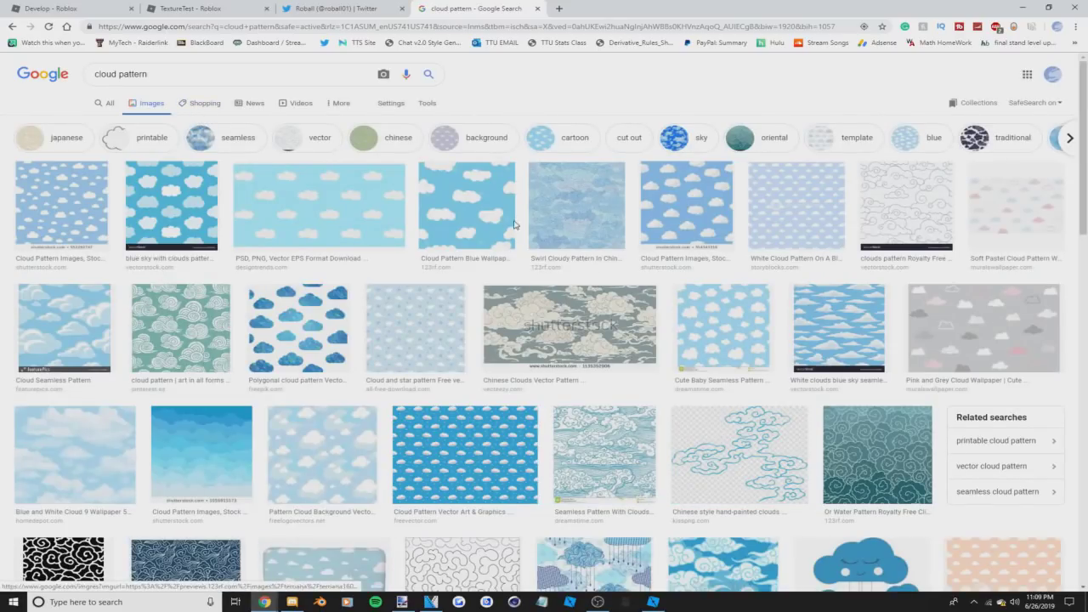
Step: Open the swirl cloudy pattern in Chinese style from the image results and save it to the computer as a JPG
left_click(618, 195)
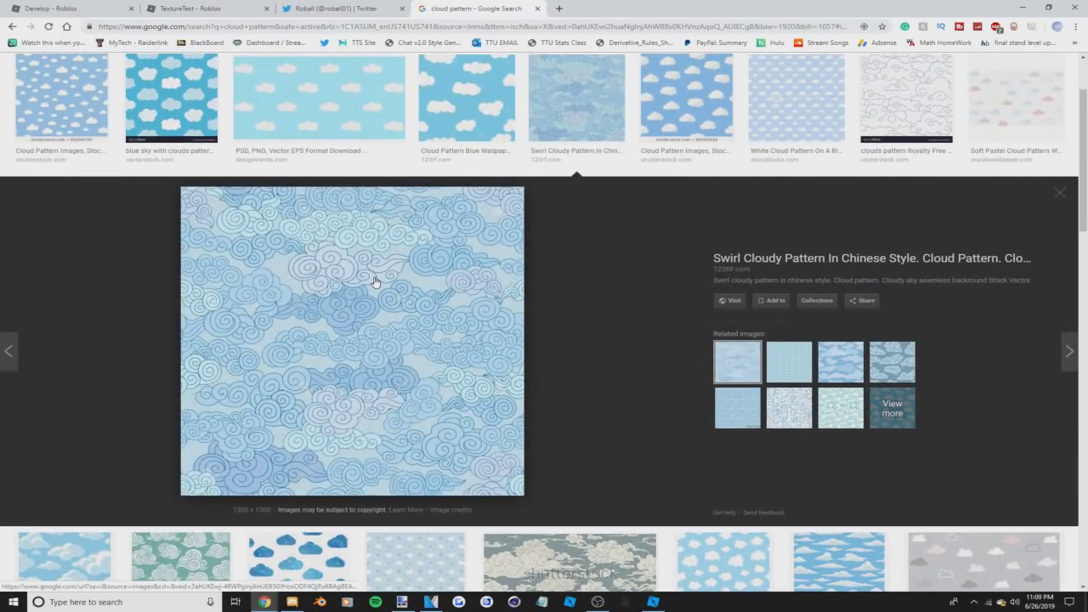
right_click(374, 282)
left_click(412, 365)
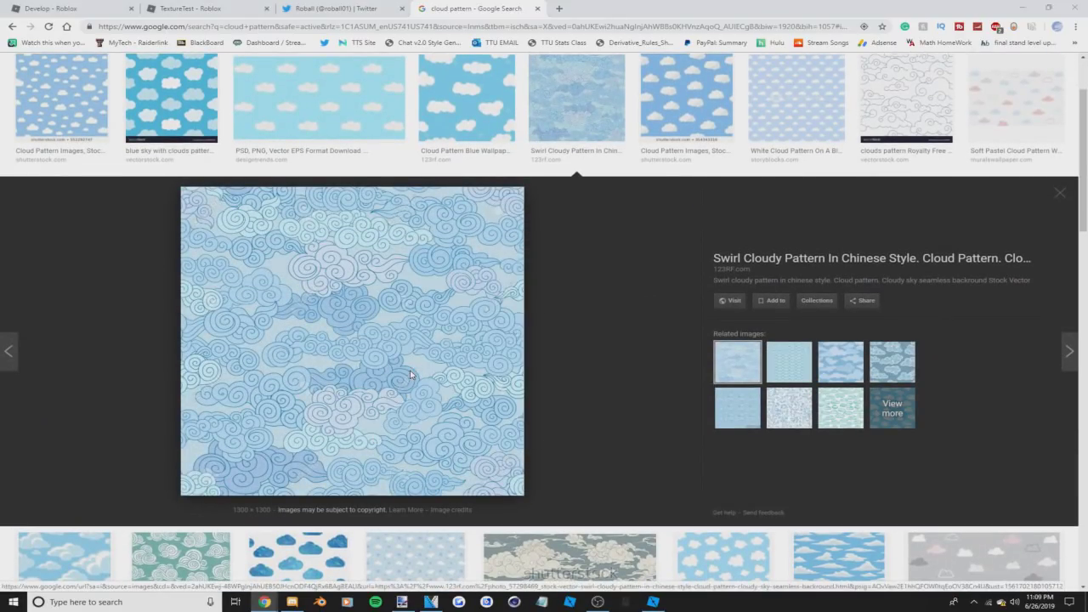
key("Return")
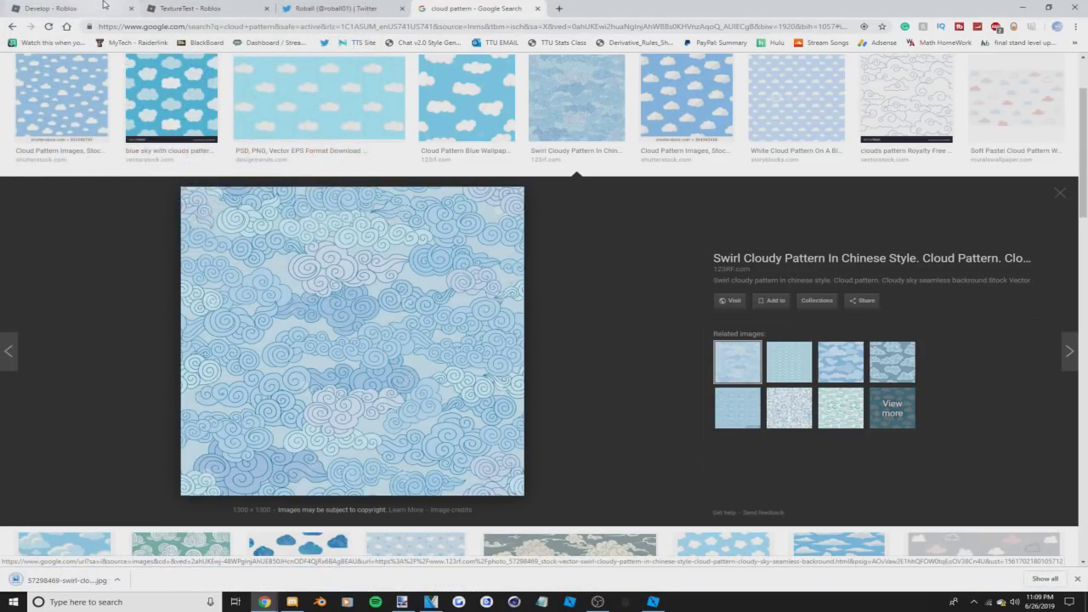
Step: Go to the Roblox Decals creation page and try to add the downloaded swirl cloud image as the decal file
left_click(85, 8)
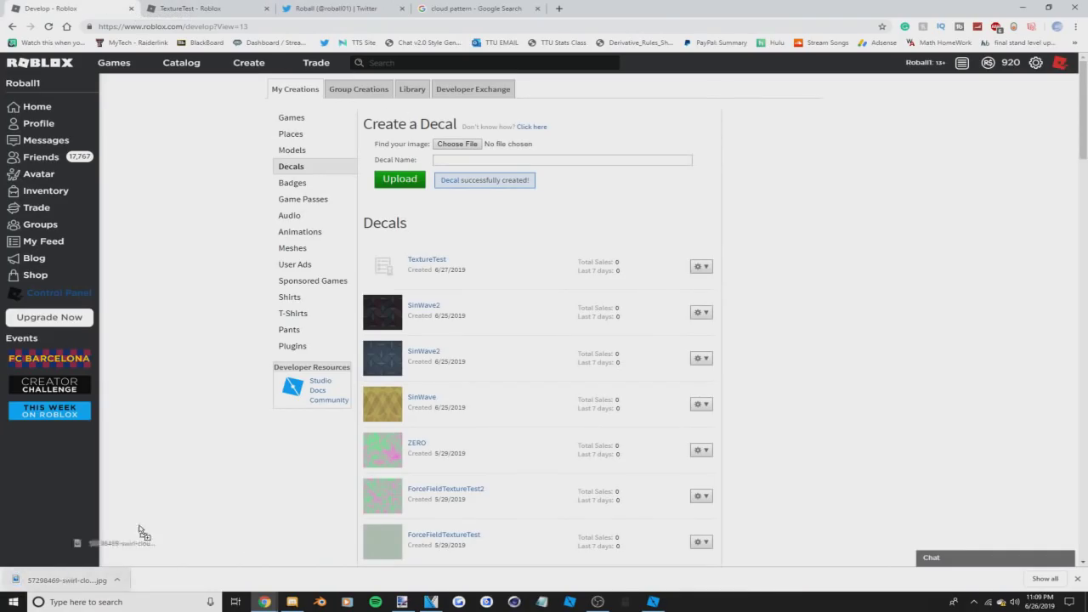
left_click_drag(473, 164, 434, 181)
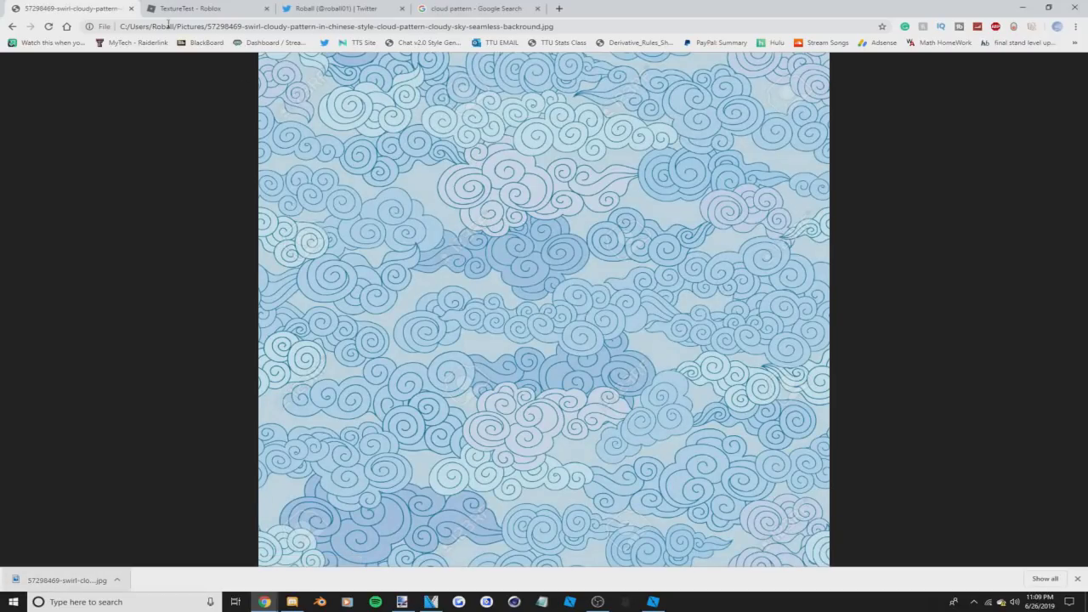
left_click(13, 27)
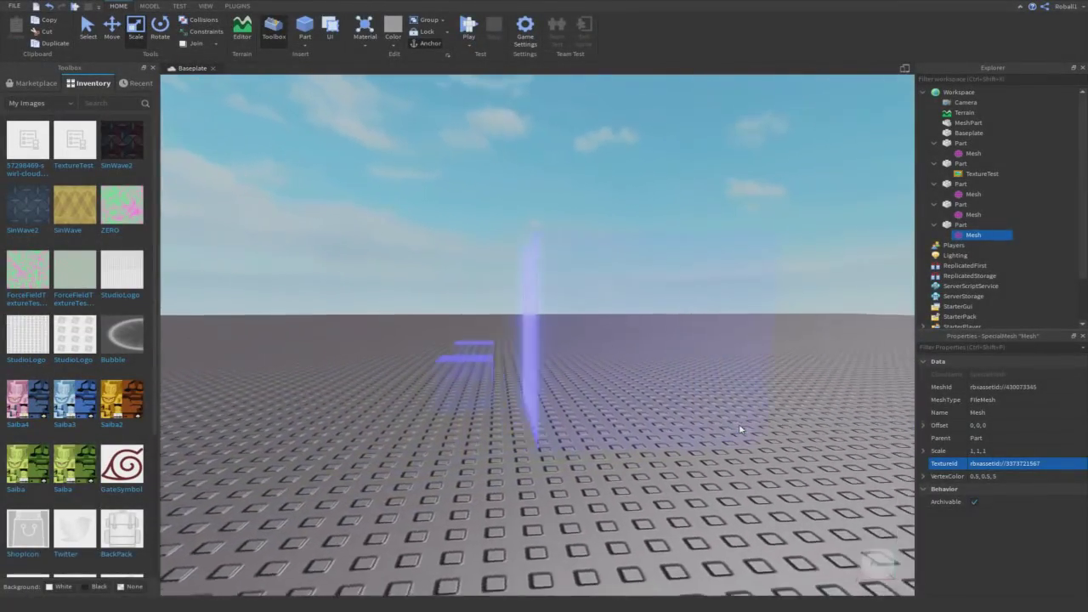
Step: Examine the cloud-textured ForceField cube from several angles, including against the purple and yellow wall
right_click_drag(739, 429, 739, 425)
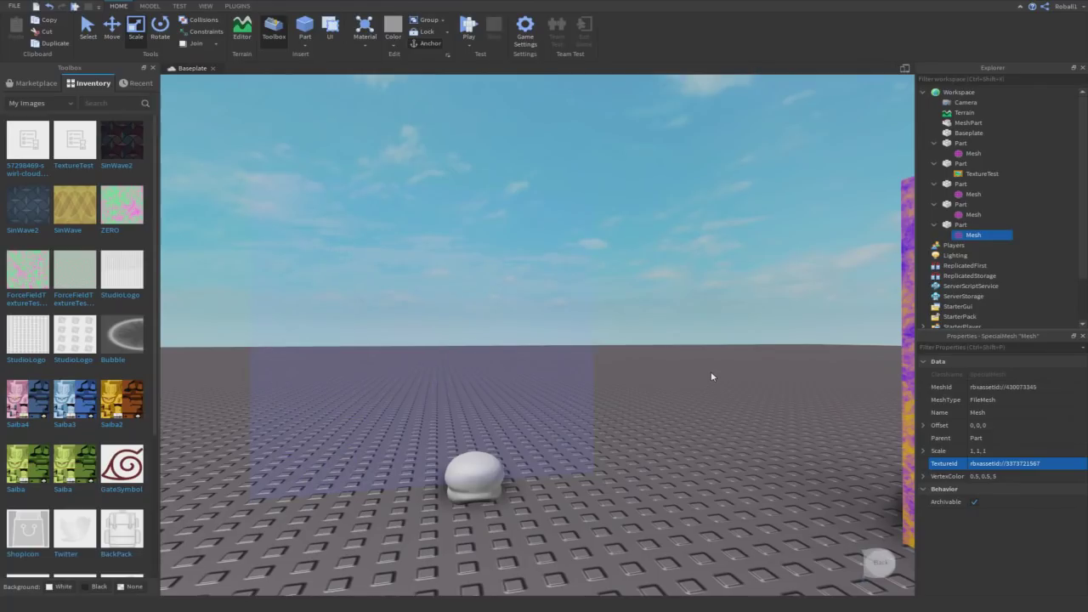
right_click_drag(678, 370, 678, 369)
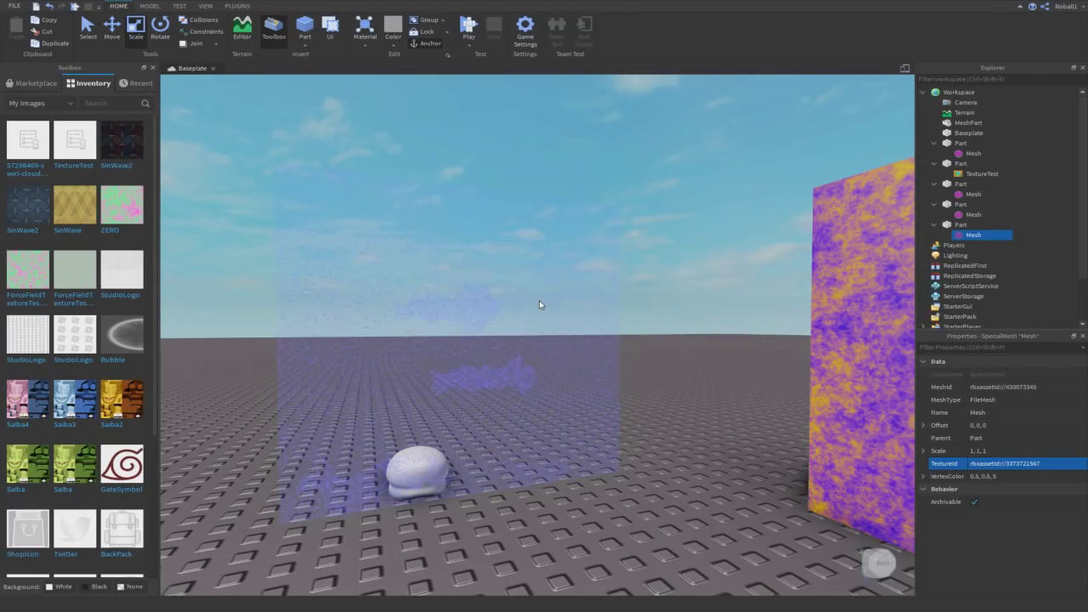
right_click_drag(539, 300, 540, 299)
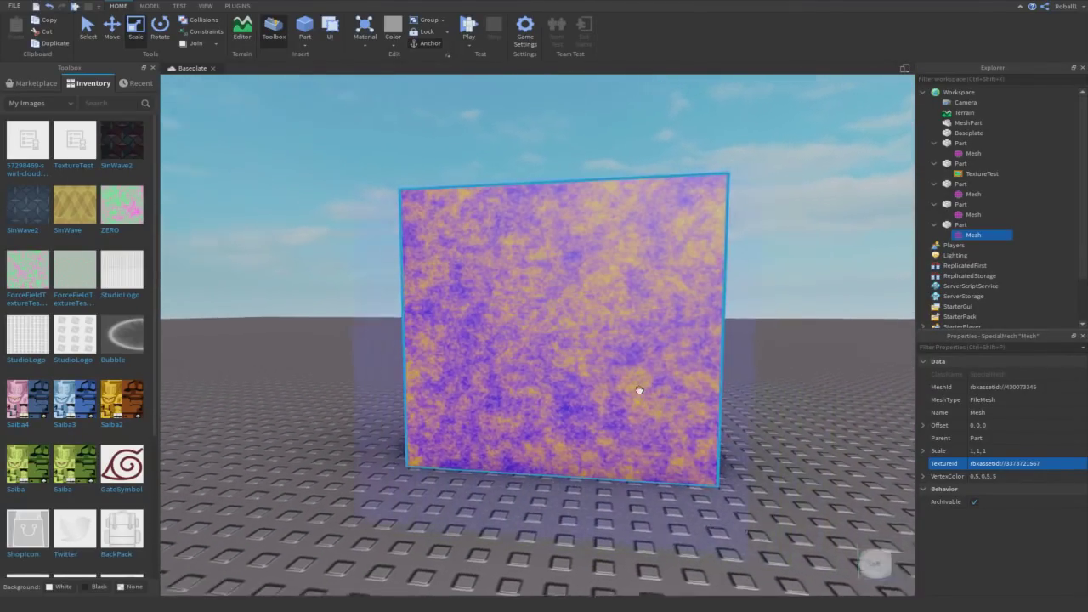